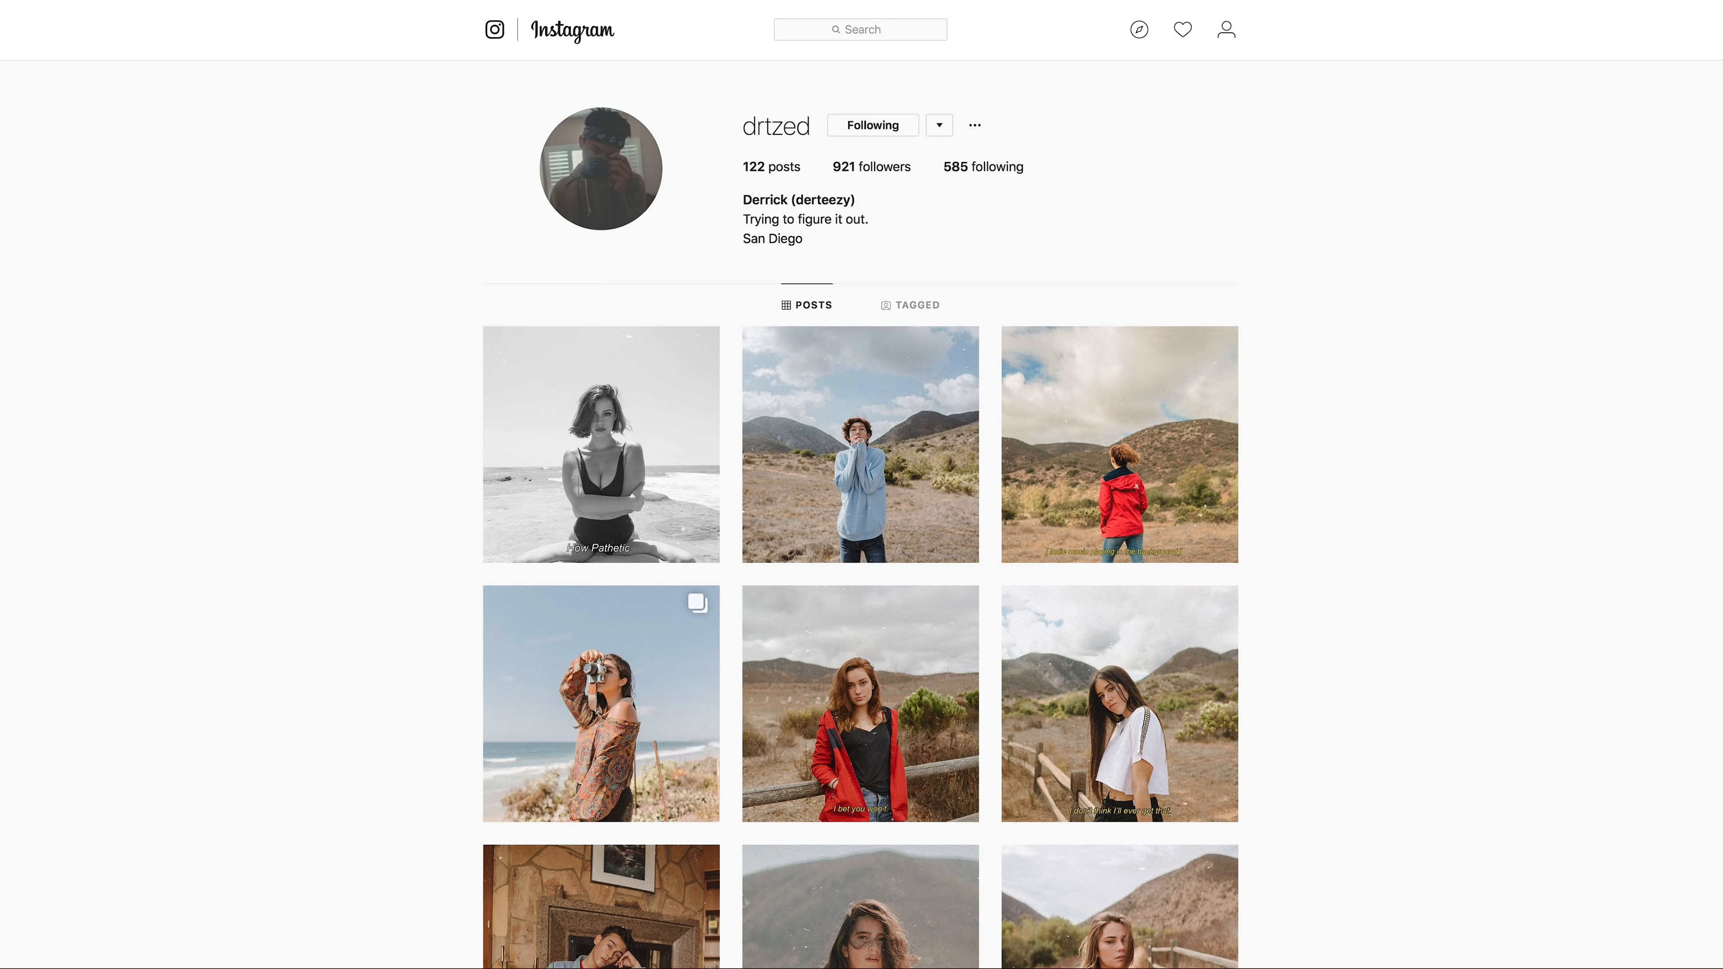
Step: Look through the photo grid on the open Instagram profile to examine the style of its portraits
{"action": "scroll", "coordinate": [1719, 226], "scroll_direction": "down", "scroll_amount": 15}
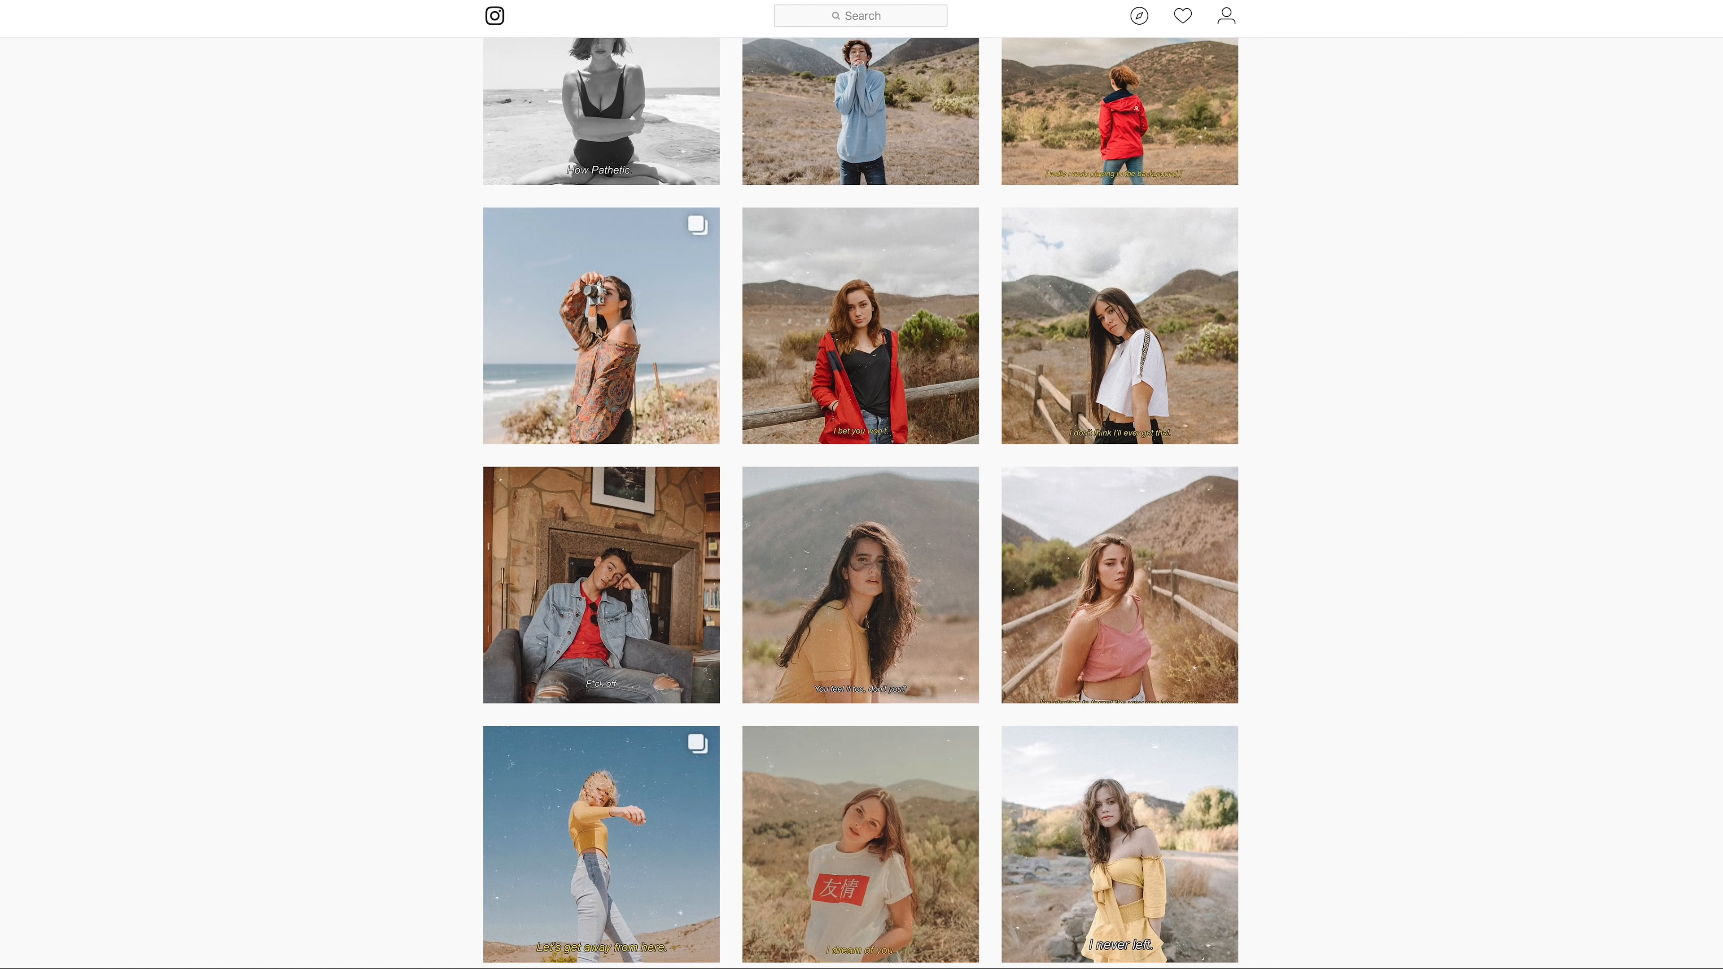
{"action": "scroll", "coordinate": [1716, 204], "scroll_direction": "up", "scroll_amount": 7}
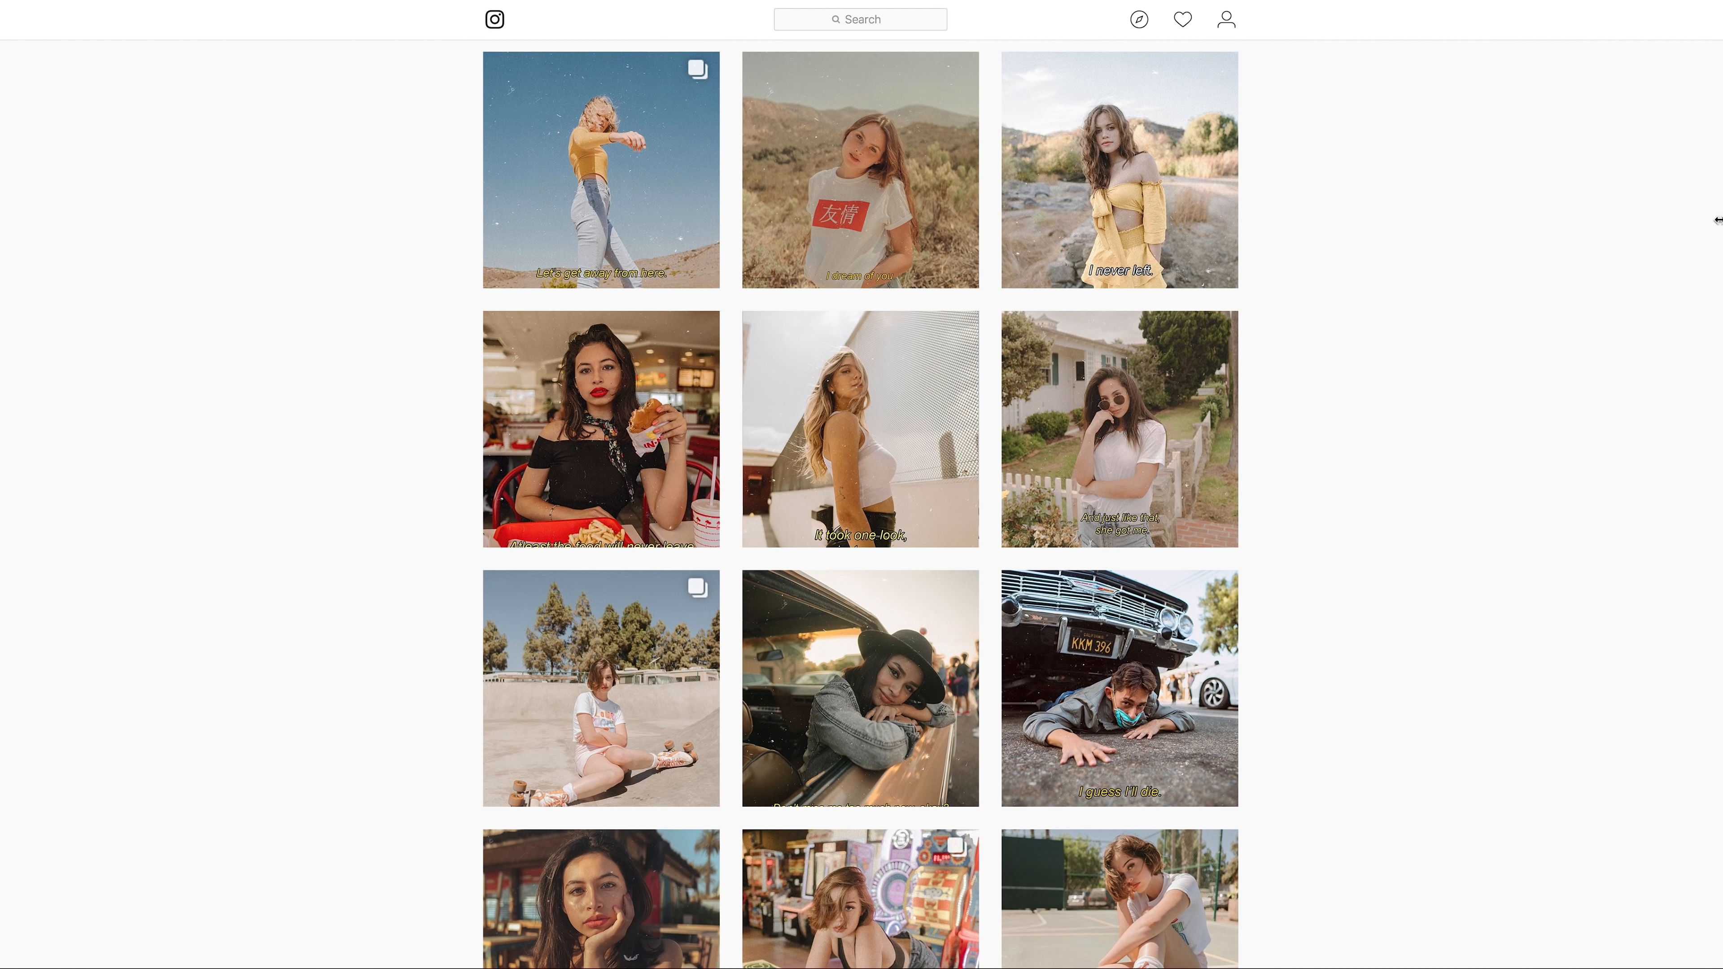
{"action": "scroll", "coordinate": [1706, 151], "scroll_direction": "up", "scroll_amount": 10}
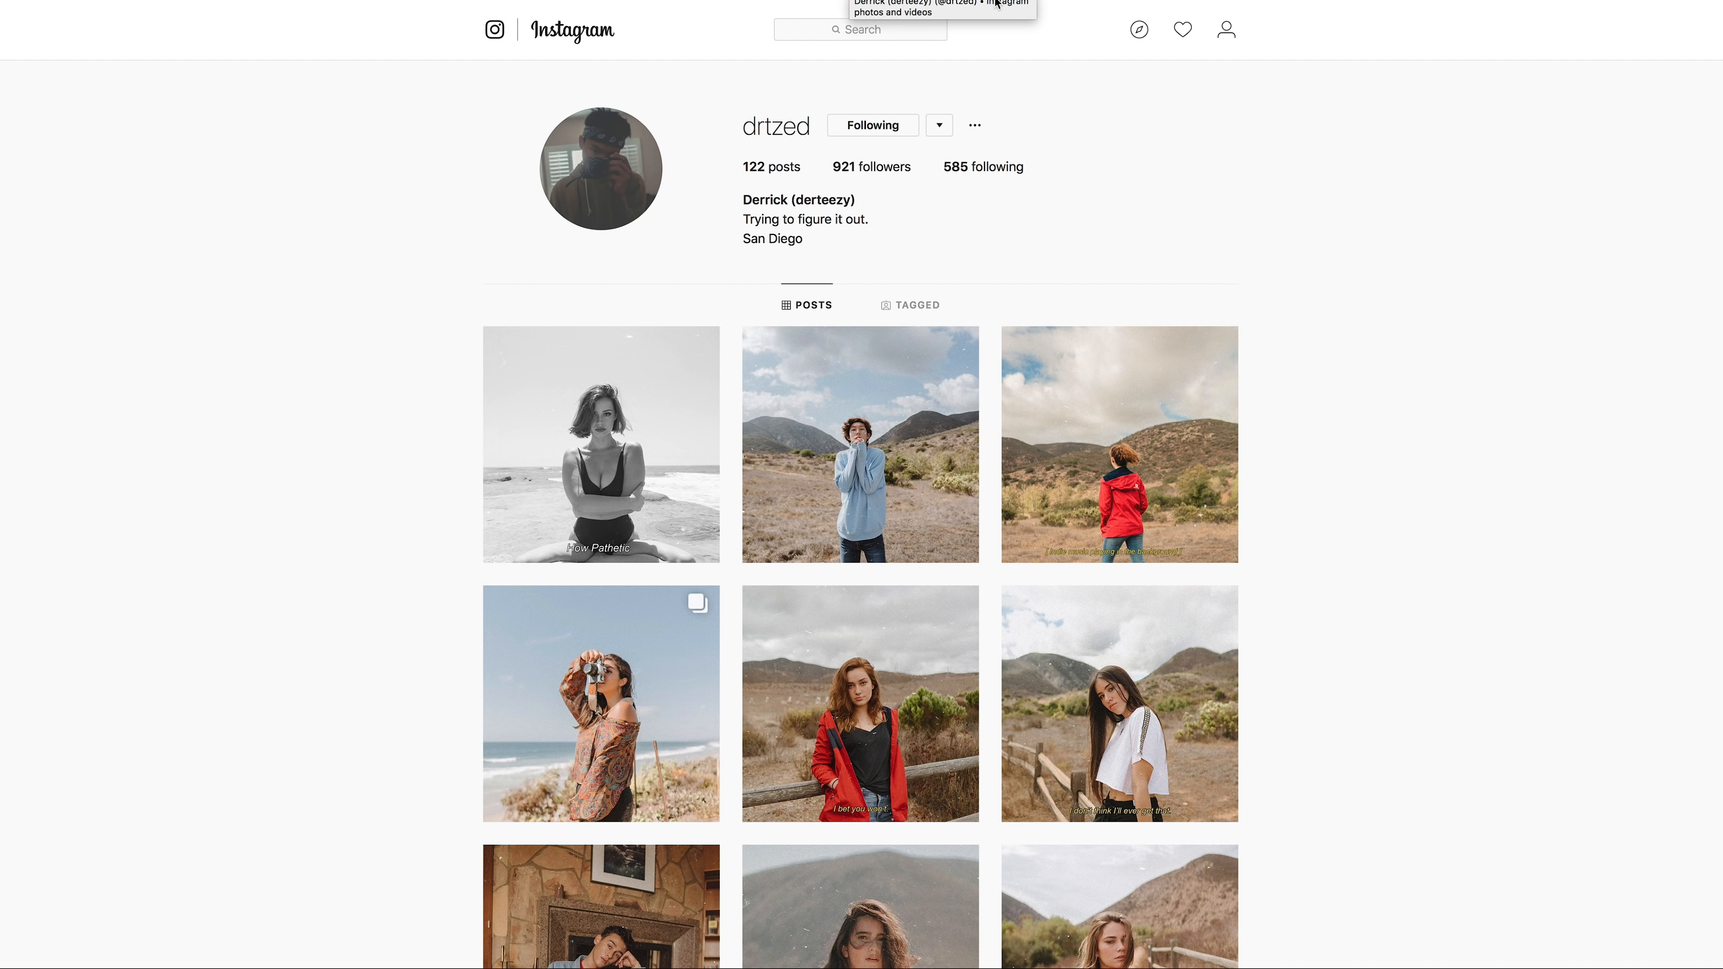
{"action": "scroll", "coordinate": [862, 509], "scroll_direction": "down", "scroll_amount": 3}
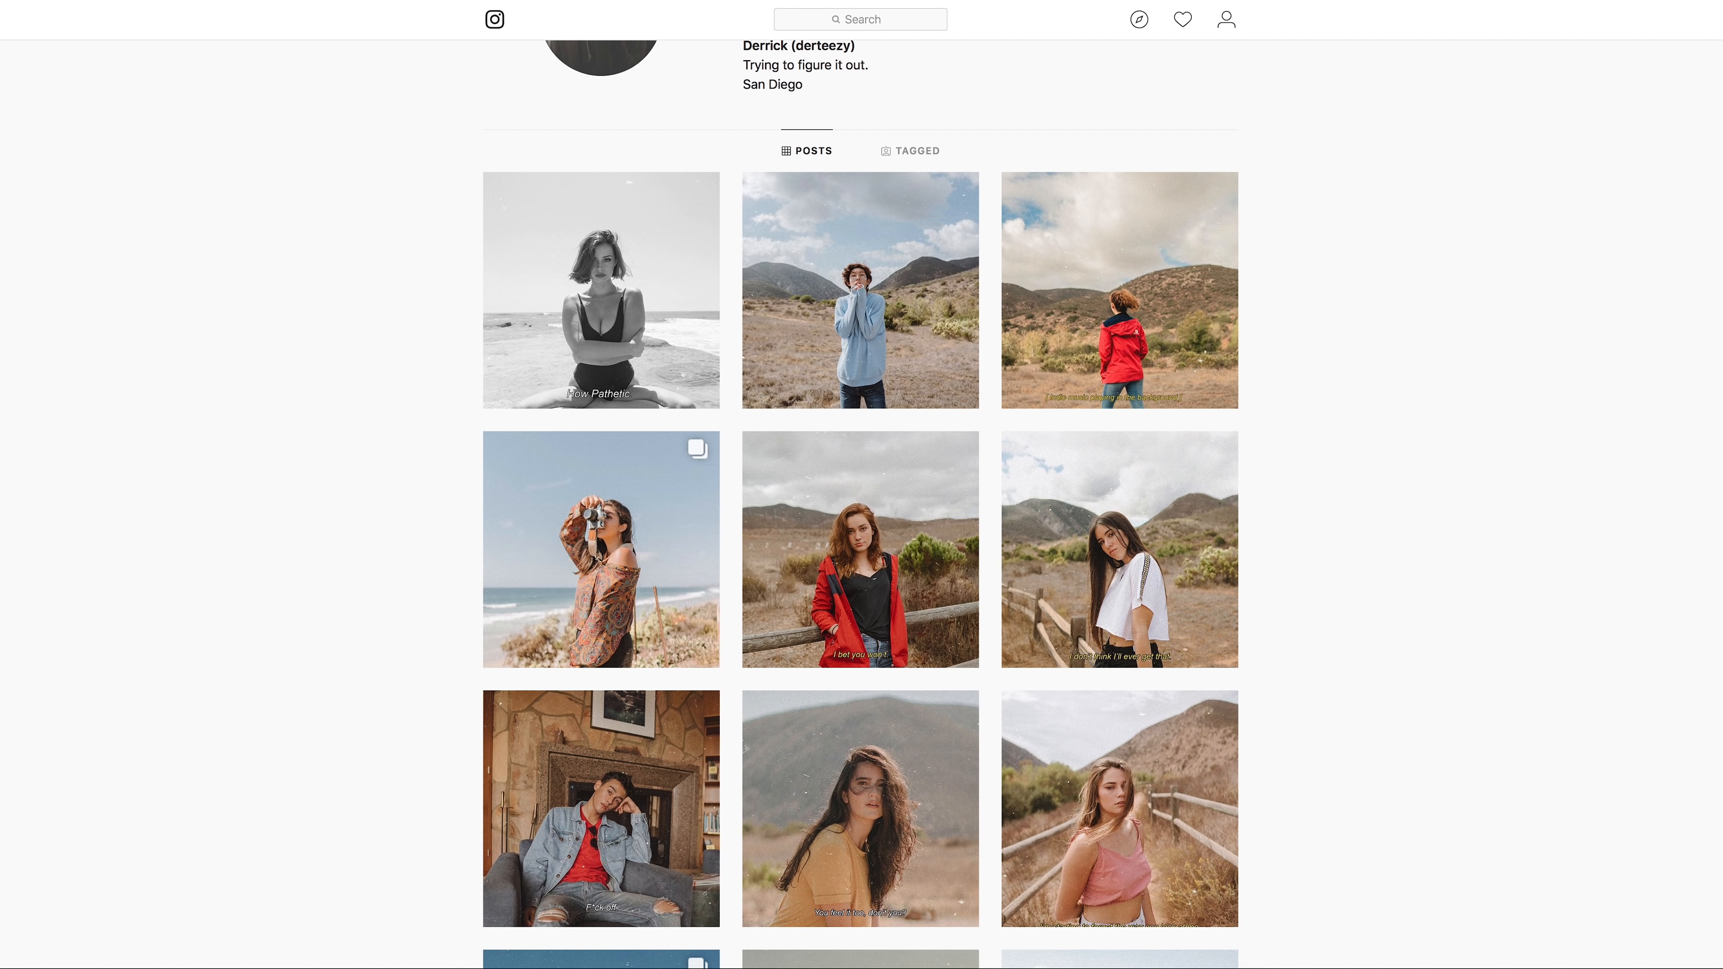
{"action": "scroll", "coordinate": [862, 509], "scroll_direction": "down", "scroll_amount": 2}
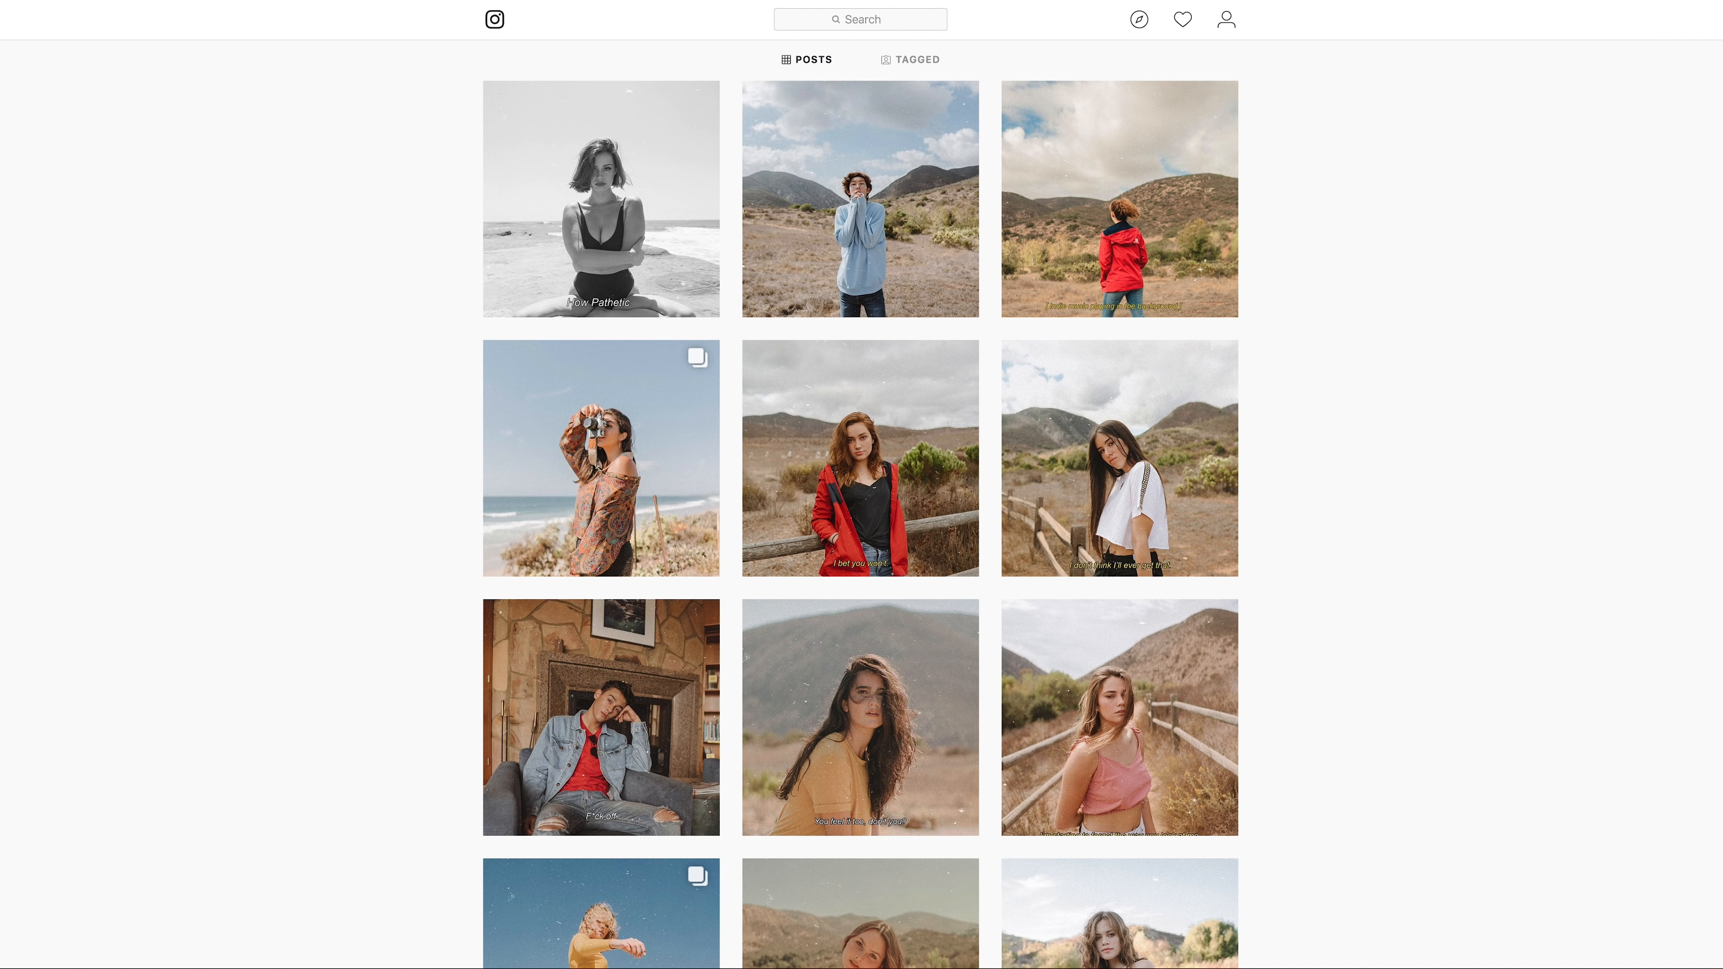
{"action": "scroll", "coordinate": [862, 509], "scroll_direction": "down", "scroll_amount": 1}
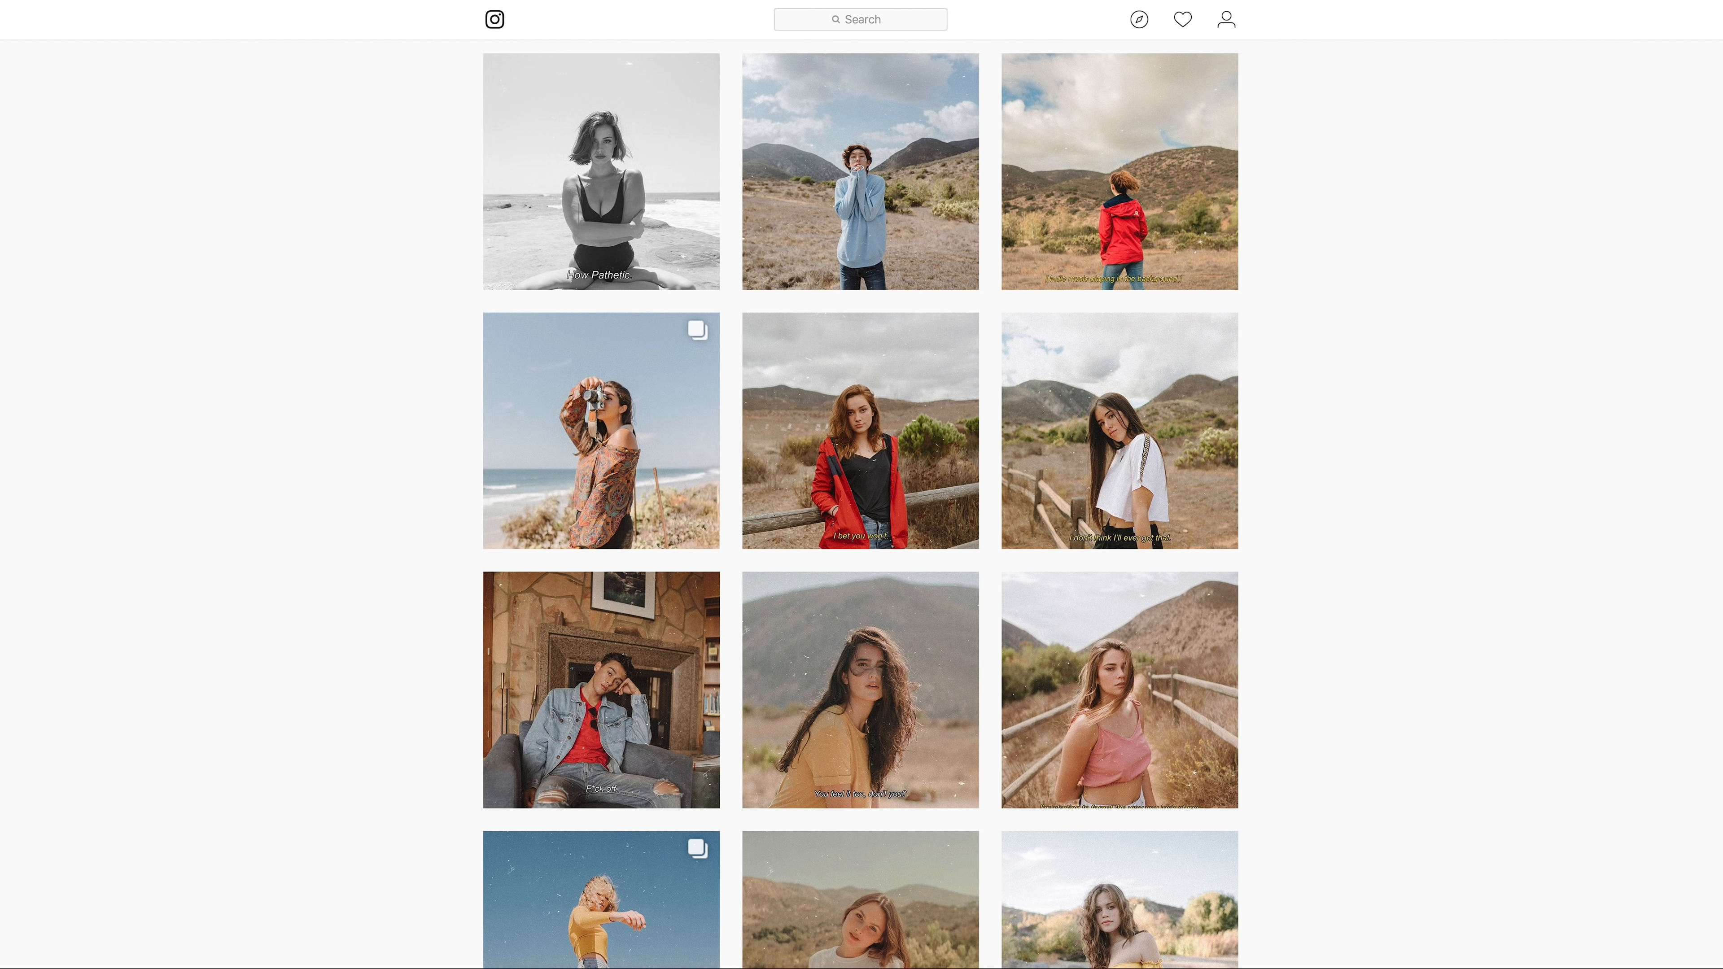
{"action": "scroll", "coordinate": [861, 509], "scroll_direction": "down", "scroll_amount": 4}
{"action": "scroll", "coordinate": [861, 509], "scroll_direction": "down", "scroll_amount": 2}
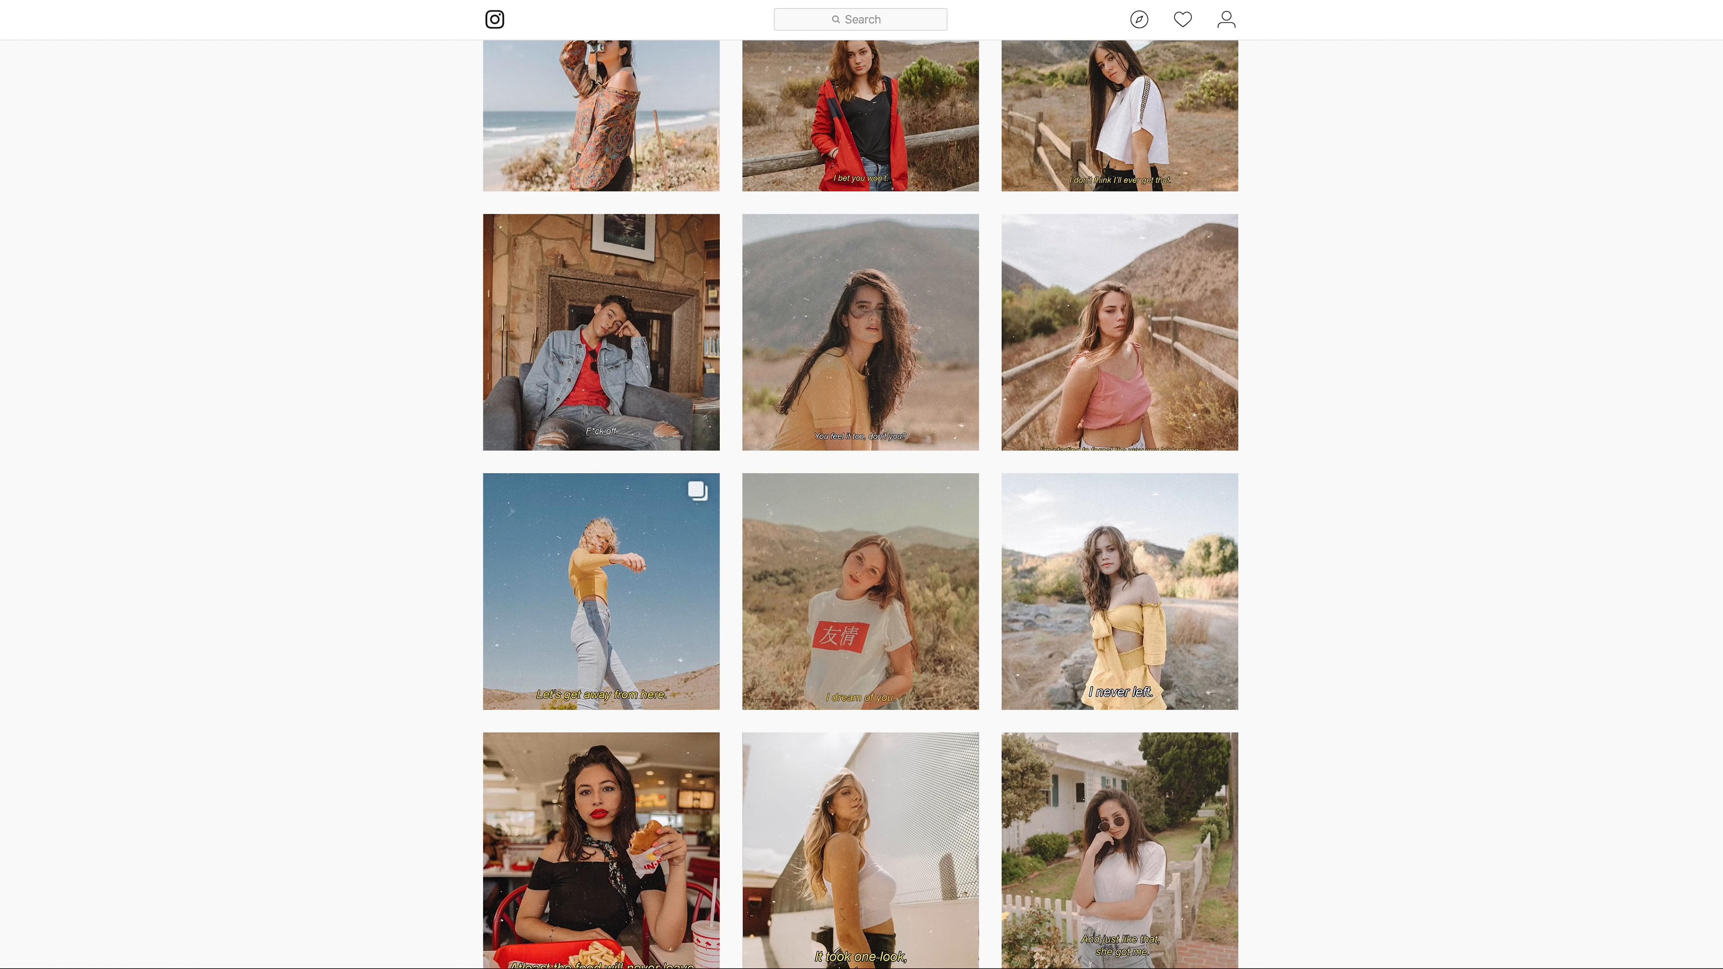
{"action": "scroll", "coordinate": [862, 508], "scroll_direction": "down", "scroll_amount": 7}
{"action": "scroll", "coordinate": [861, 509], "scroll_direction": "down", "scroll_amount": 20}
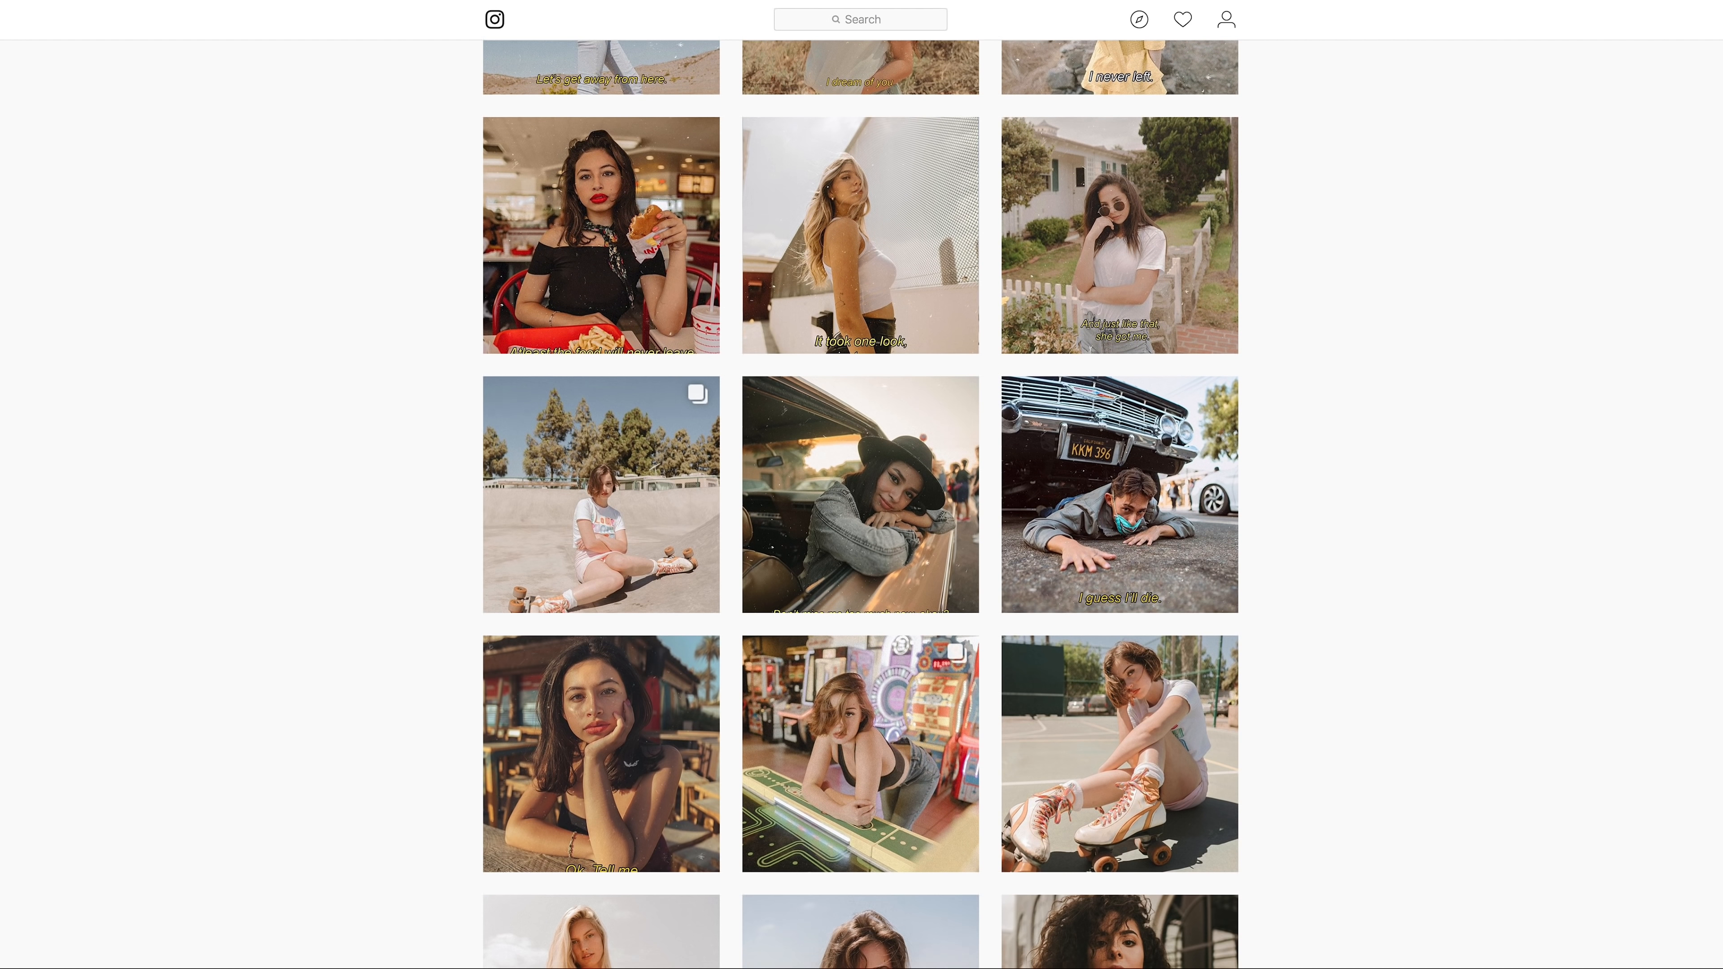
{"action": "scroll", "coordinate": [1707, 565], "scroll_direction": "down", "scroll_amount": 9}
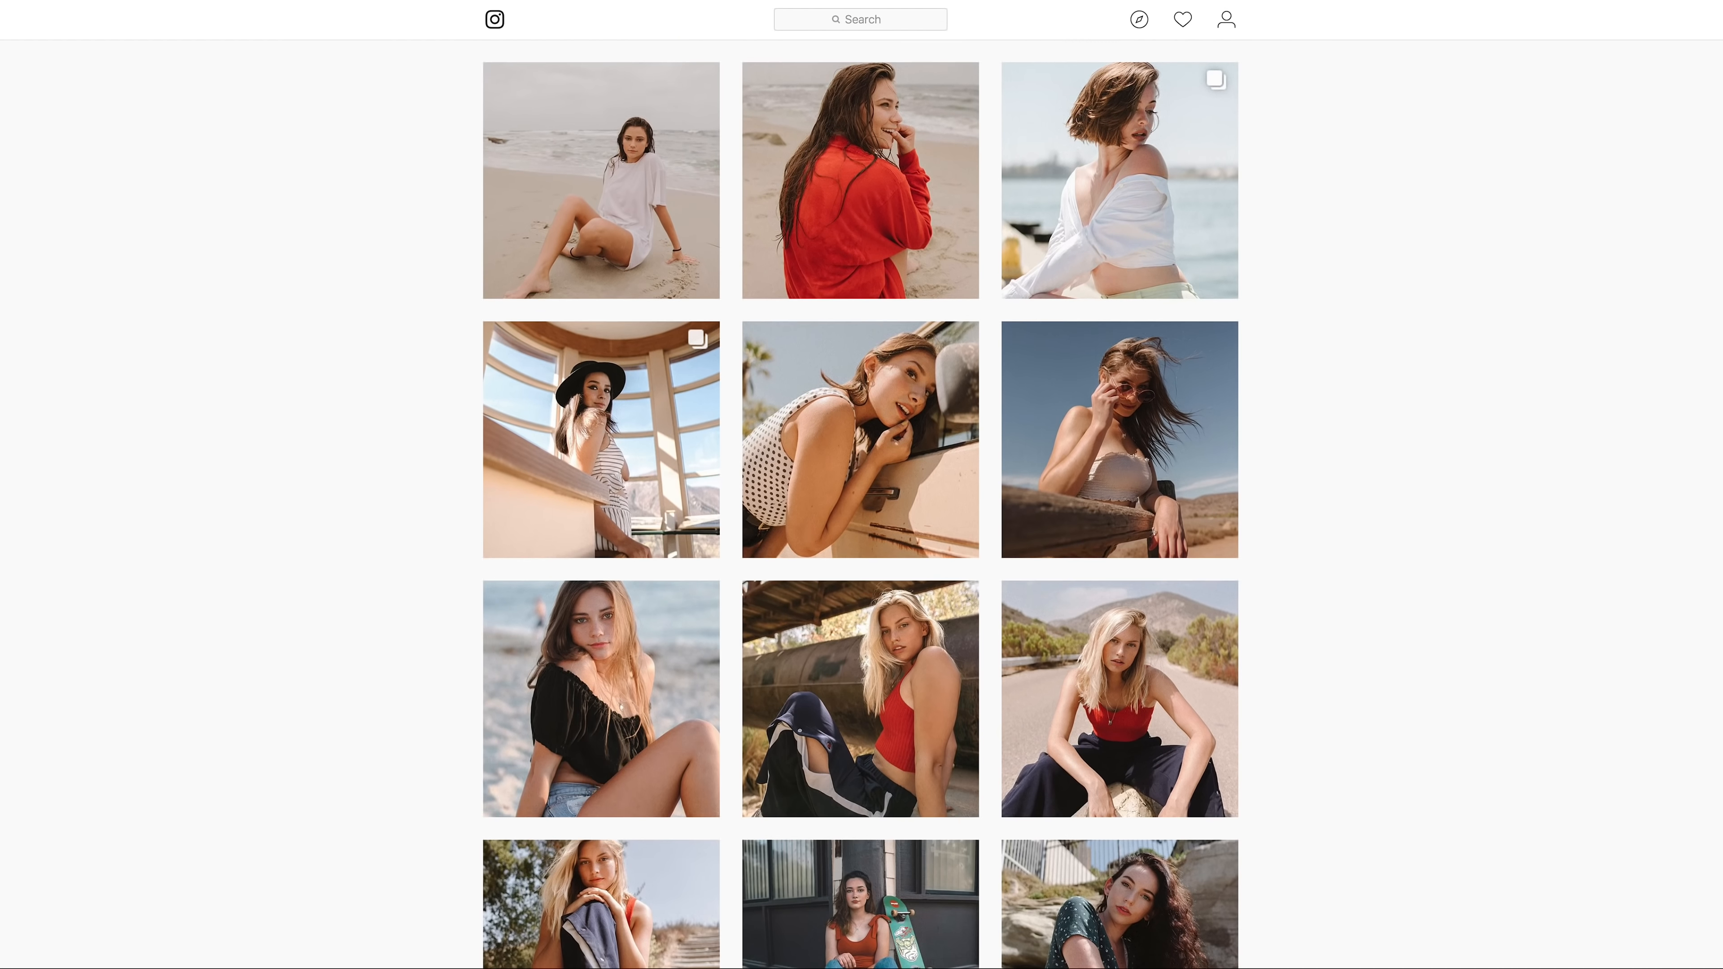
Step: View the post of the blonde woman in a red top sitting on a roadside rock, and close it
{"action": "left_click", "coordinate": [1170, 492]}
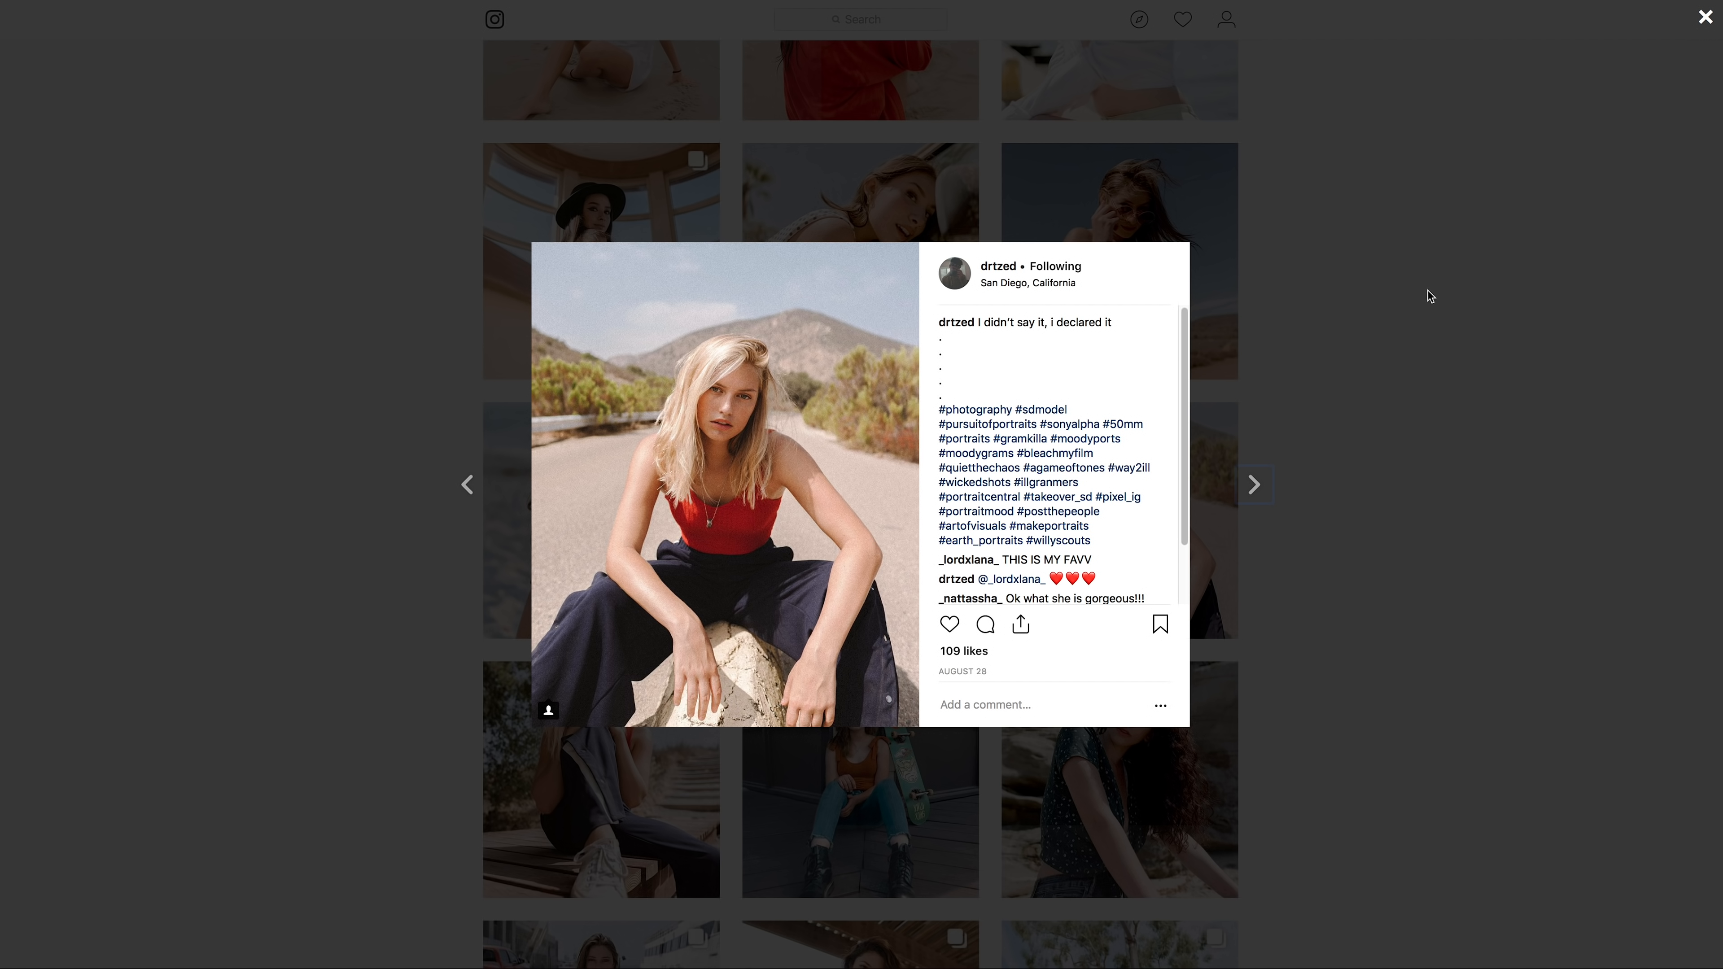
{"action": "left_click", "coordinate": [1434, 229]}
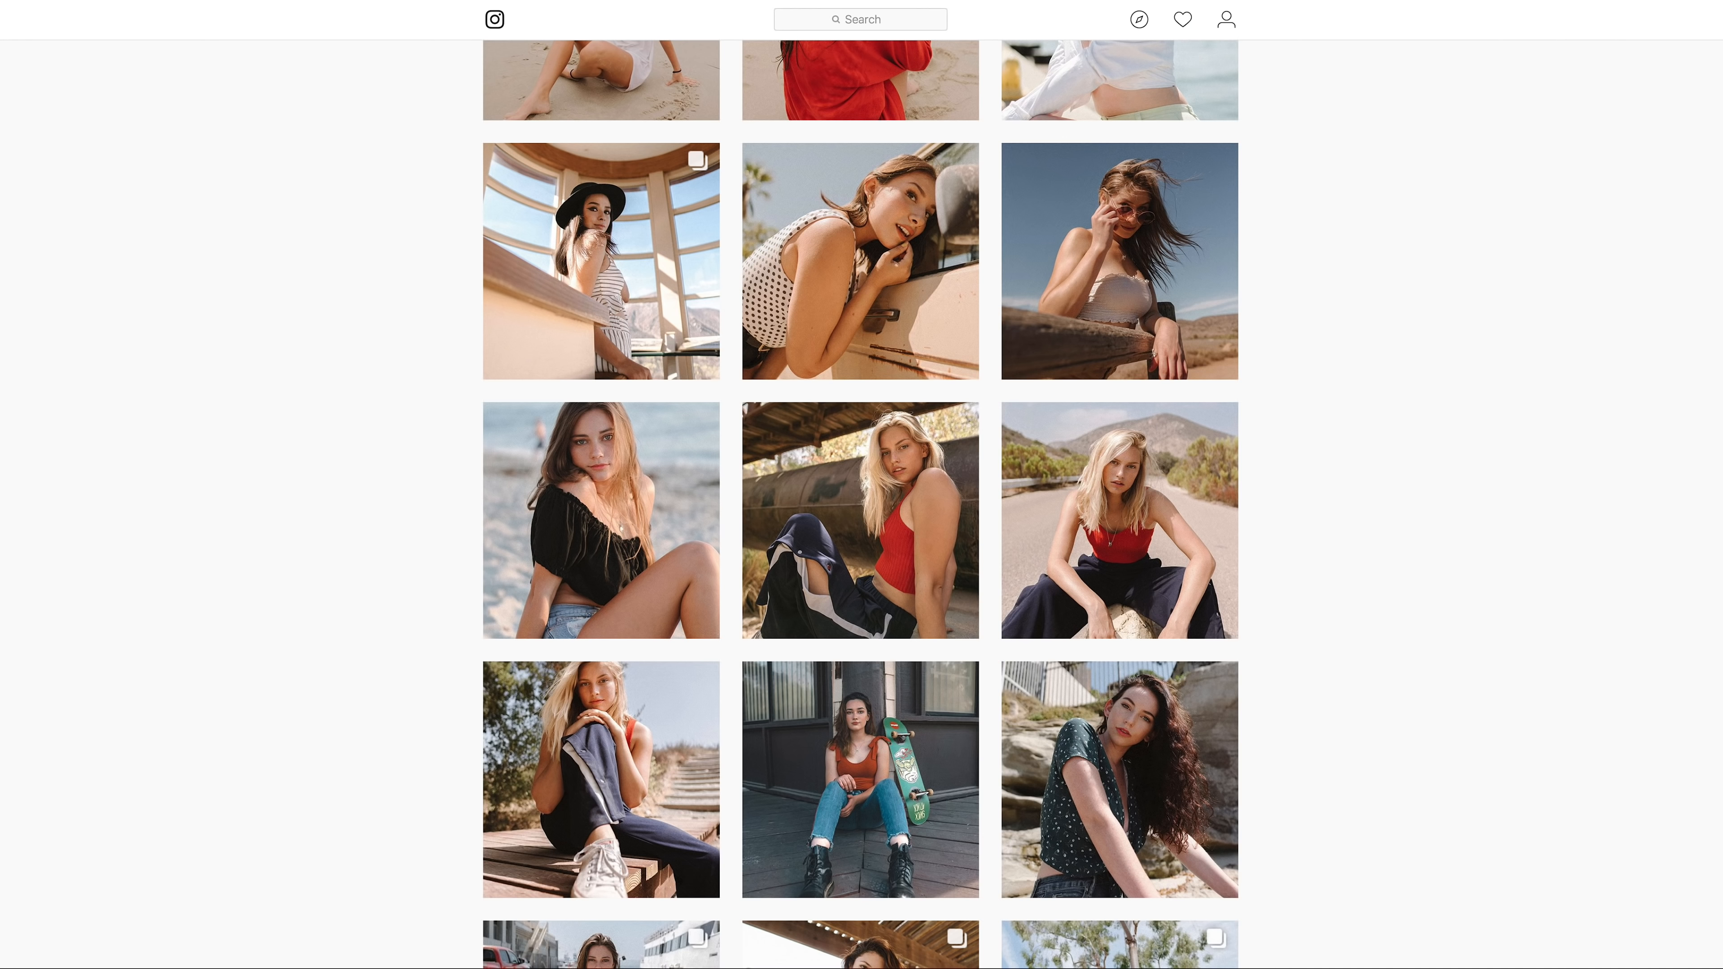
{"action": "scroll", "coordinate": [861, 505], "scroll_direction": "up", "scroll_amount": 10}
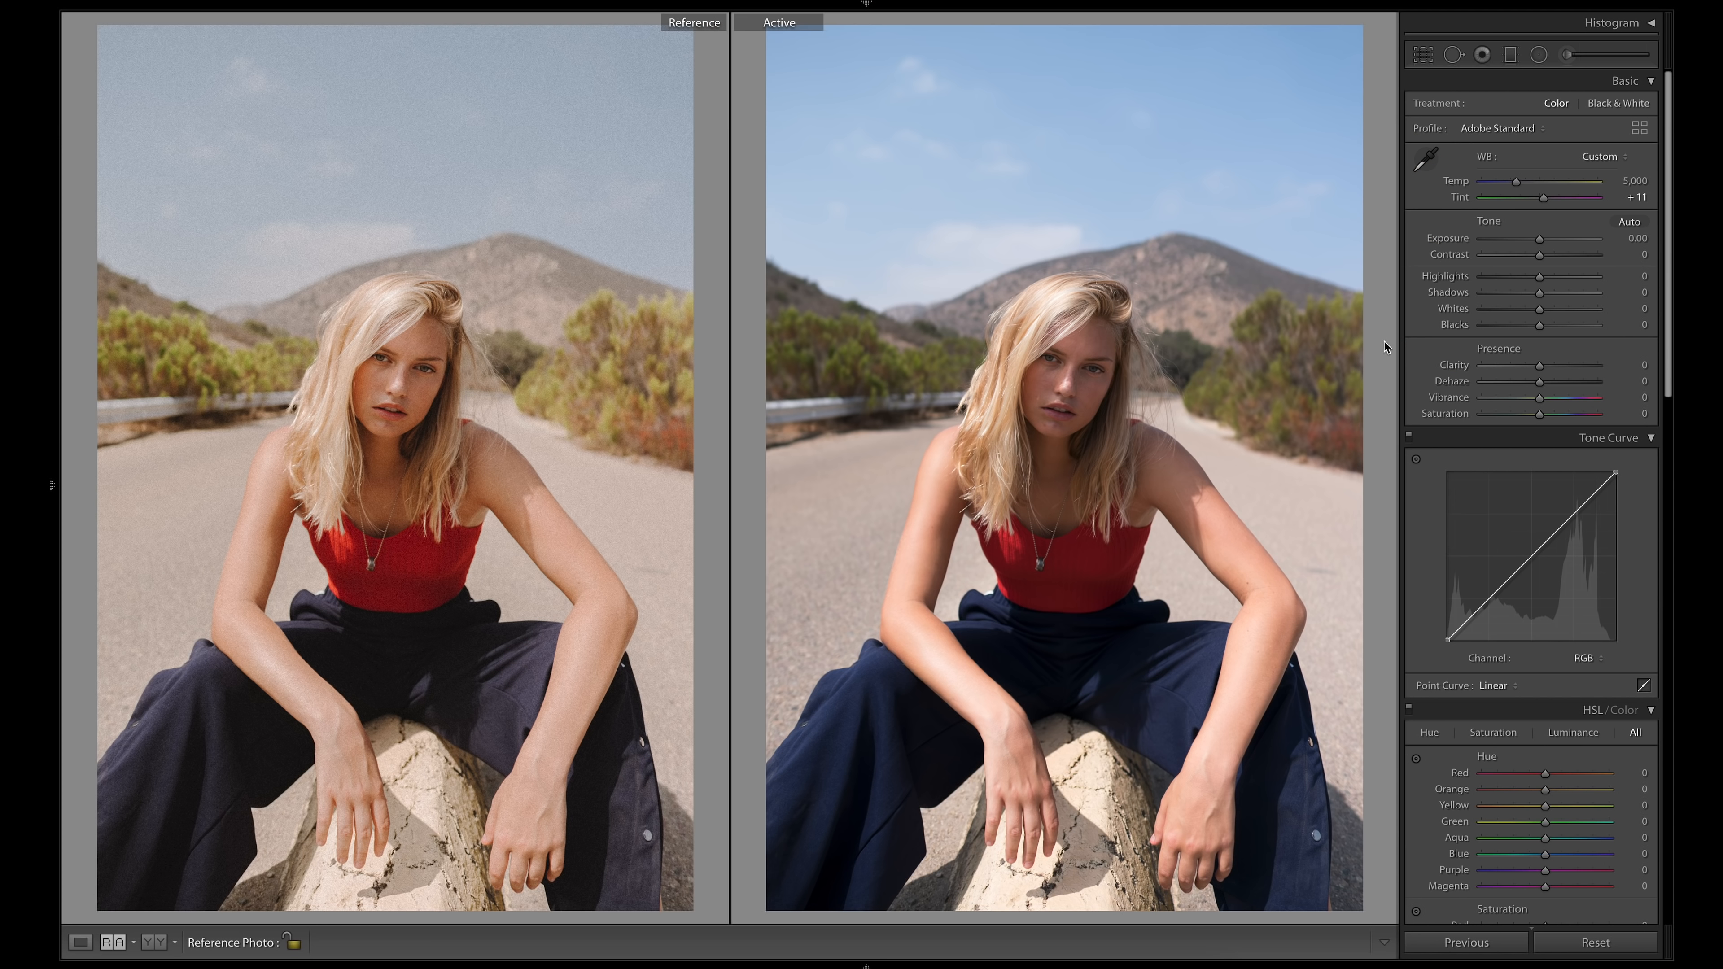
Step: Set the active photo's white balance temperature to 6,500
{"action": "left_click", "coordinate": [1635, 180]}
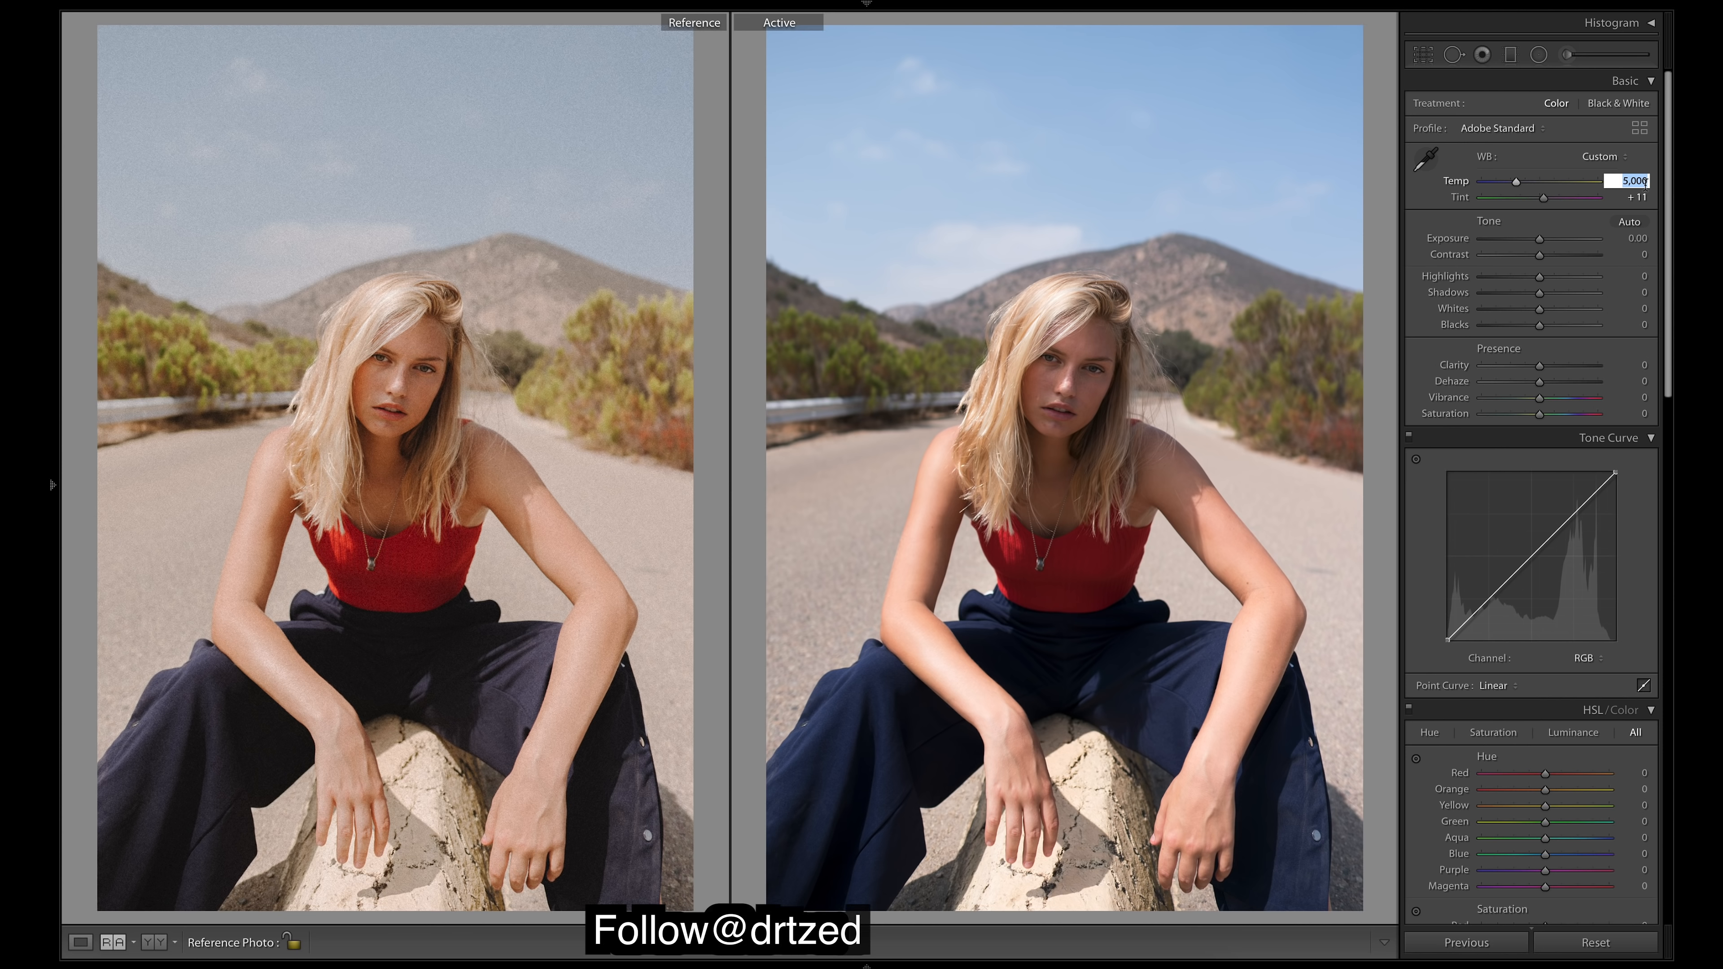
{"action": "type", "text": "6500"}
{"action": "key", "text": "Return"}
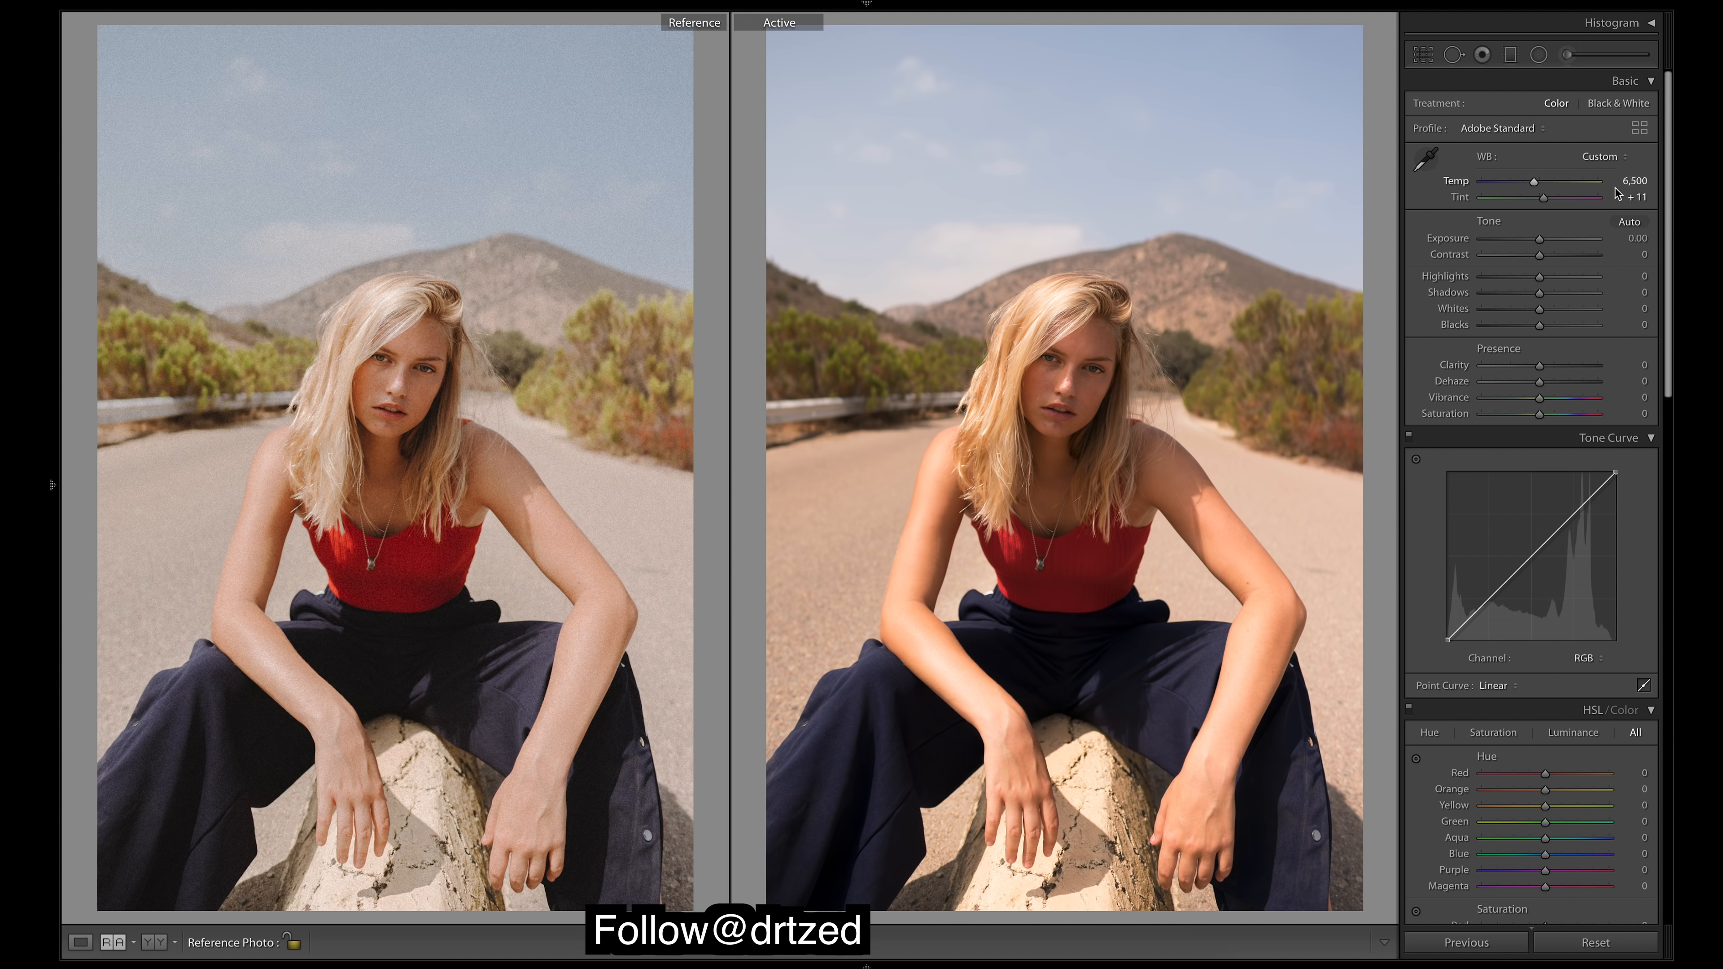
{"action": "key", "text": "Tab"}
Step: Set the photo's Exposure to +0.35, Contrast to −29 and Highlights to −100
{"action": "left_click_drag", "start_coordinate": [1543, 240], "coordinate": [1548, 239]}
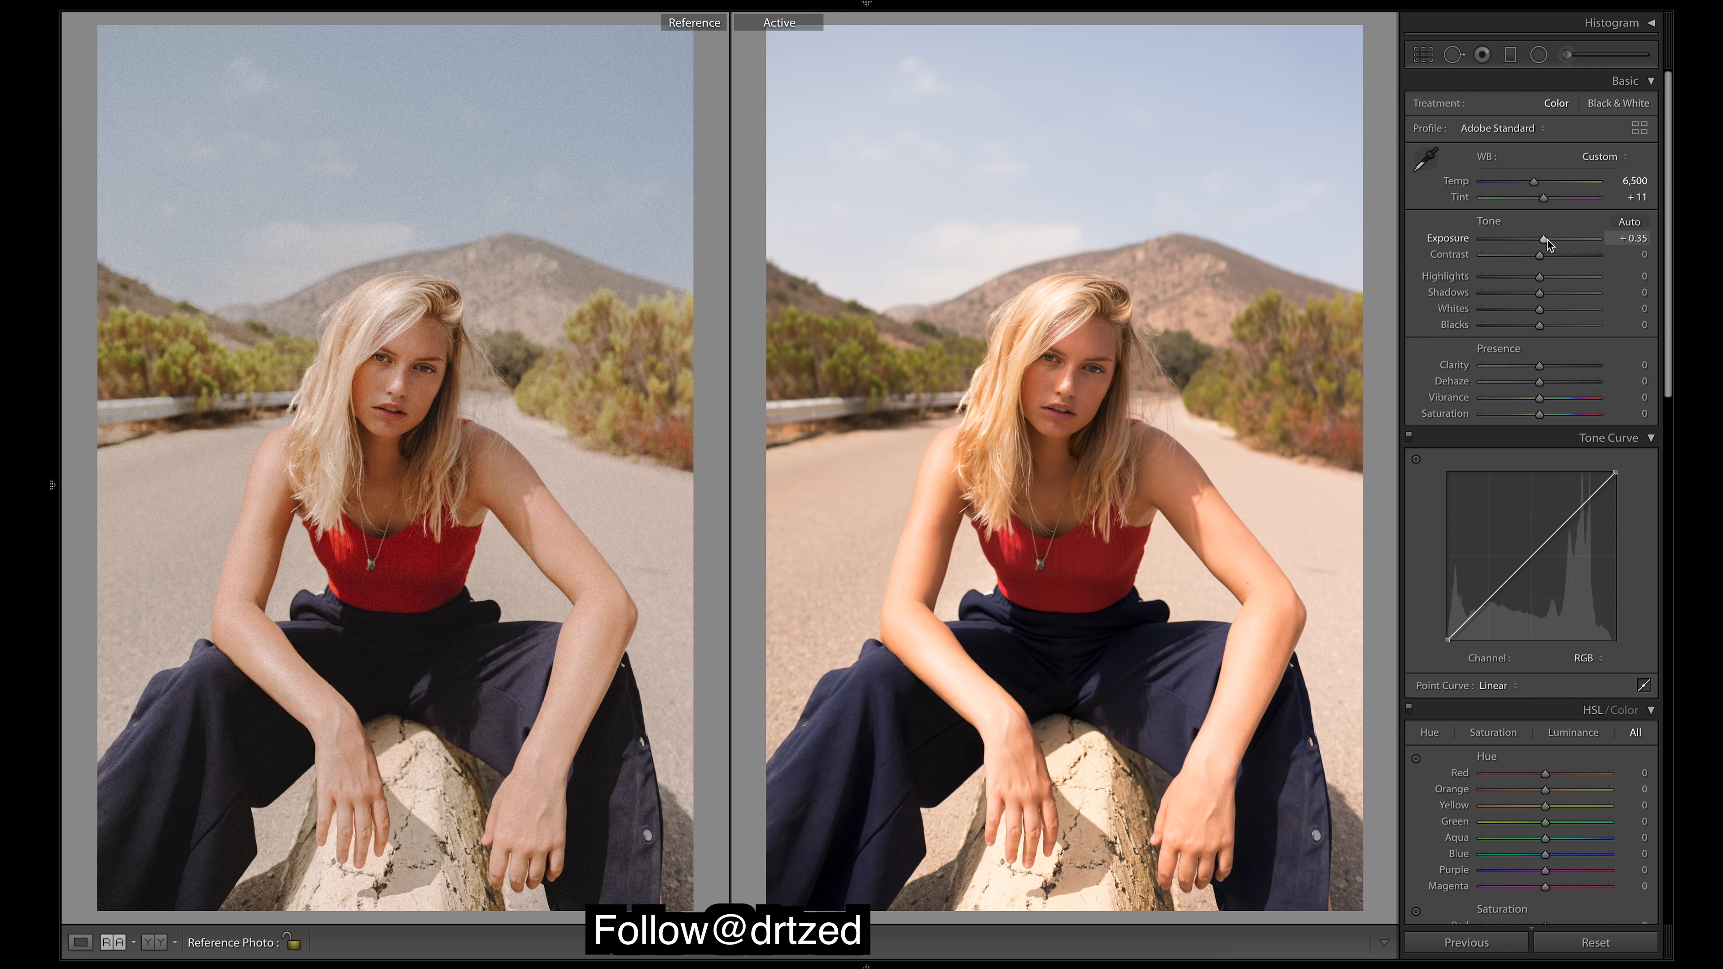
{"action": "left_click_drag", "start_coordinate": [1546, 240], "coordinate": [1544, 240]}
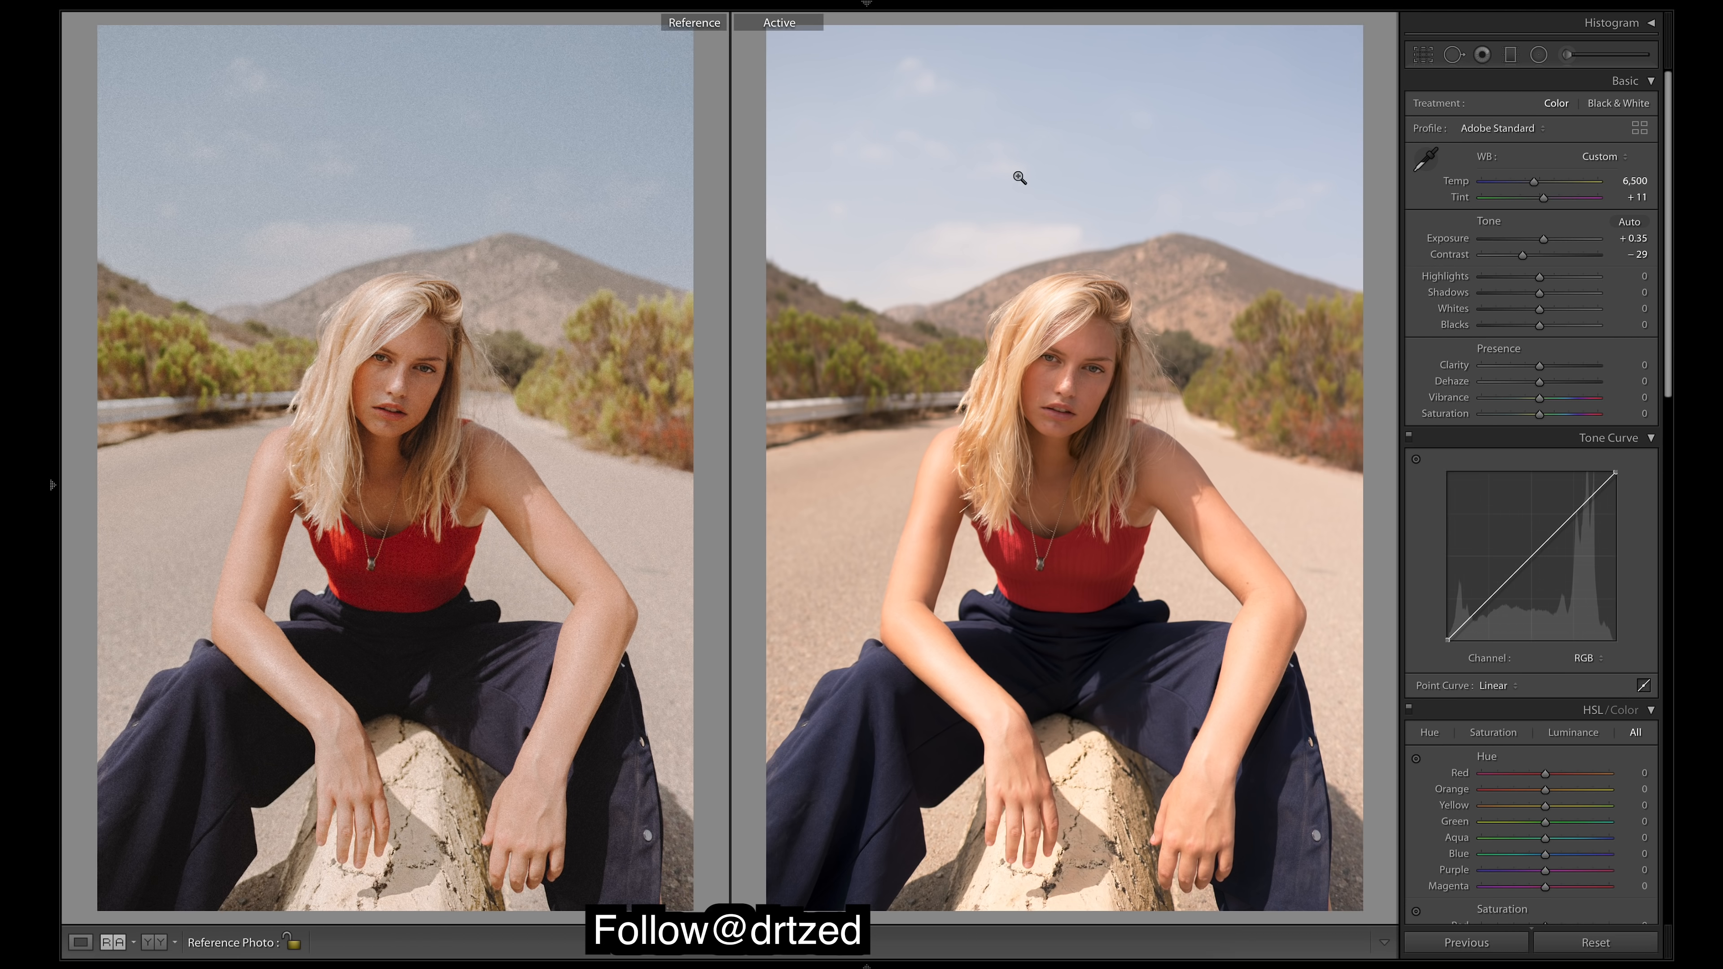
{"action": "left_click_drag", "start_coordinate": [1540, 276], "coordinate": [1438, 266]}
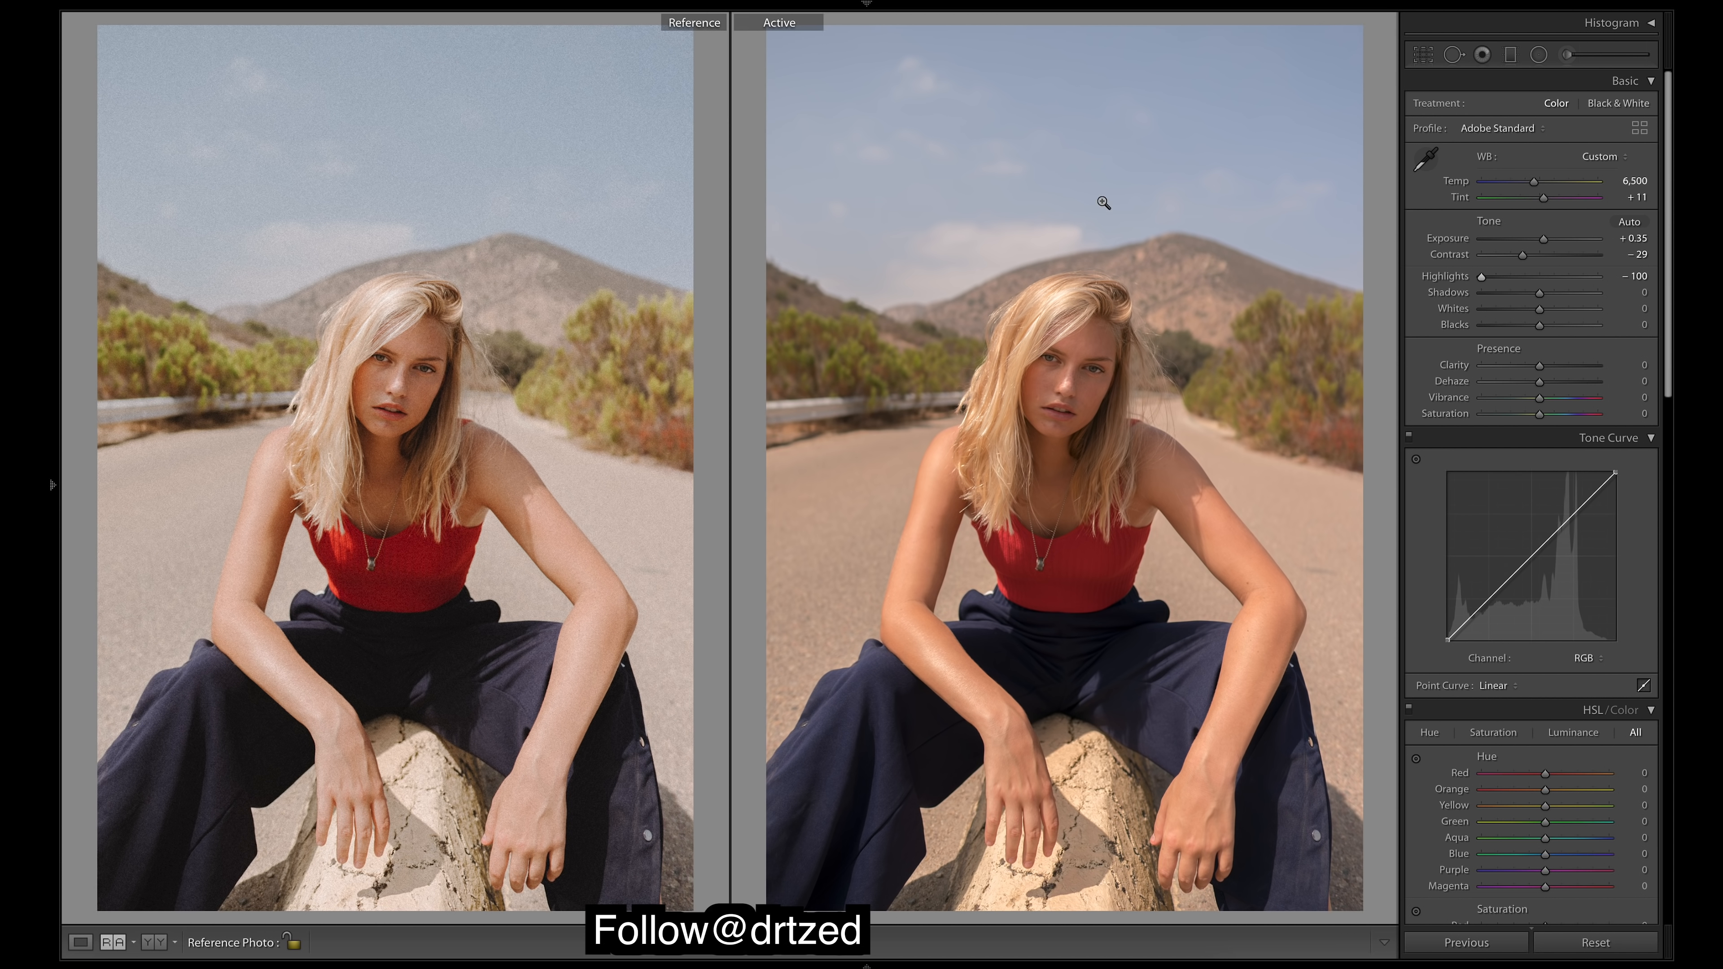
{"action": "left_click_drag", "start_coordinate": [1482, 278], "coordinate": [1436, 277]}
Step: Set the photo's Shadows to −7, Whites to −76 and Blacks to +37
{"action": "left_click_drag", "start_coordinate": [1537, 292], "coordinate": [1534, 292]}
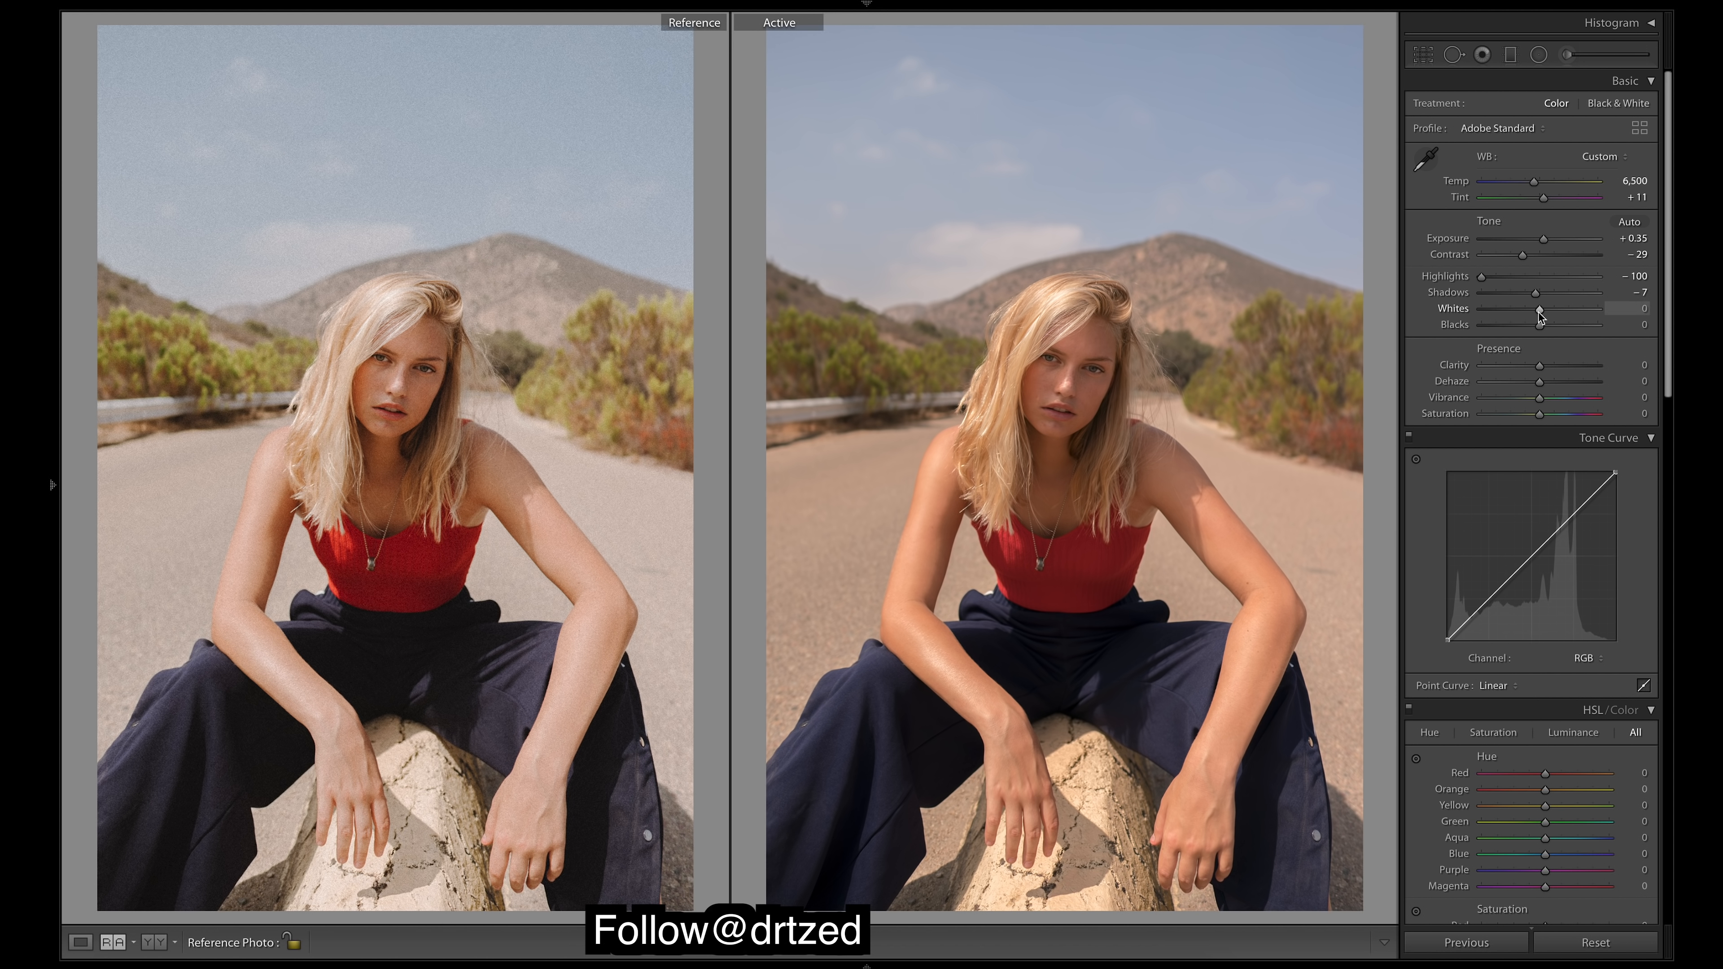
{"action": "left_click_drag", "start_coordinate": [1539, 310], "coordinate": [1501, 310]}
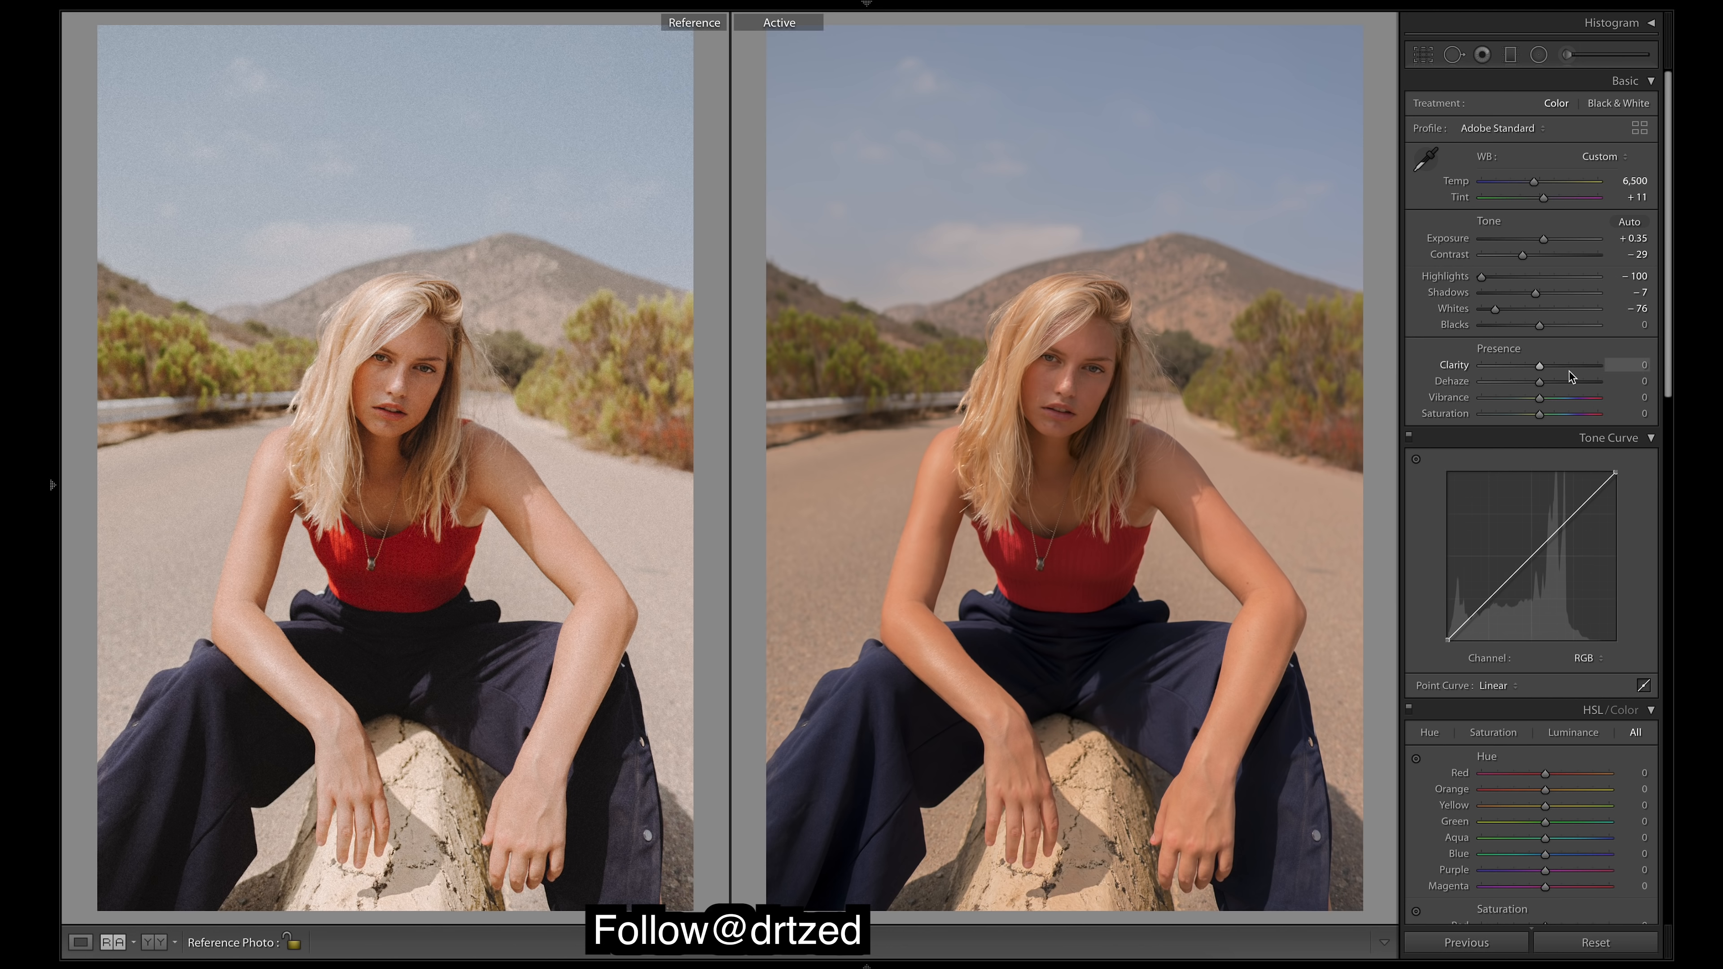
{"action": "left_click_drag", "start_coordinate": [1544, 328], "coordinate": [1583, 329]}
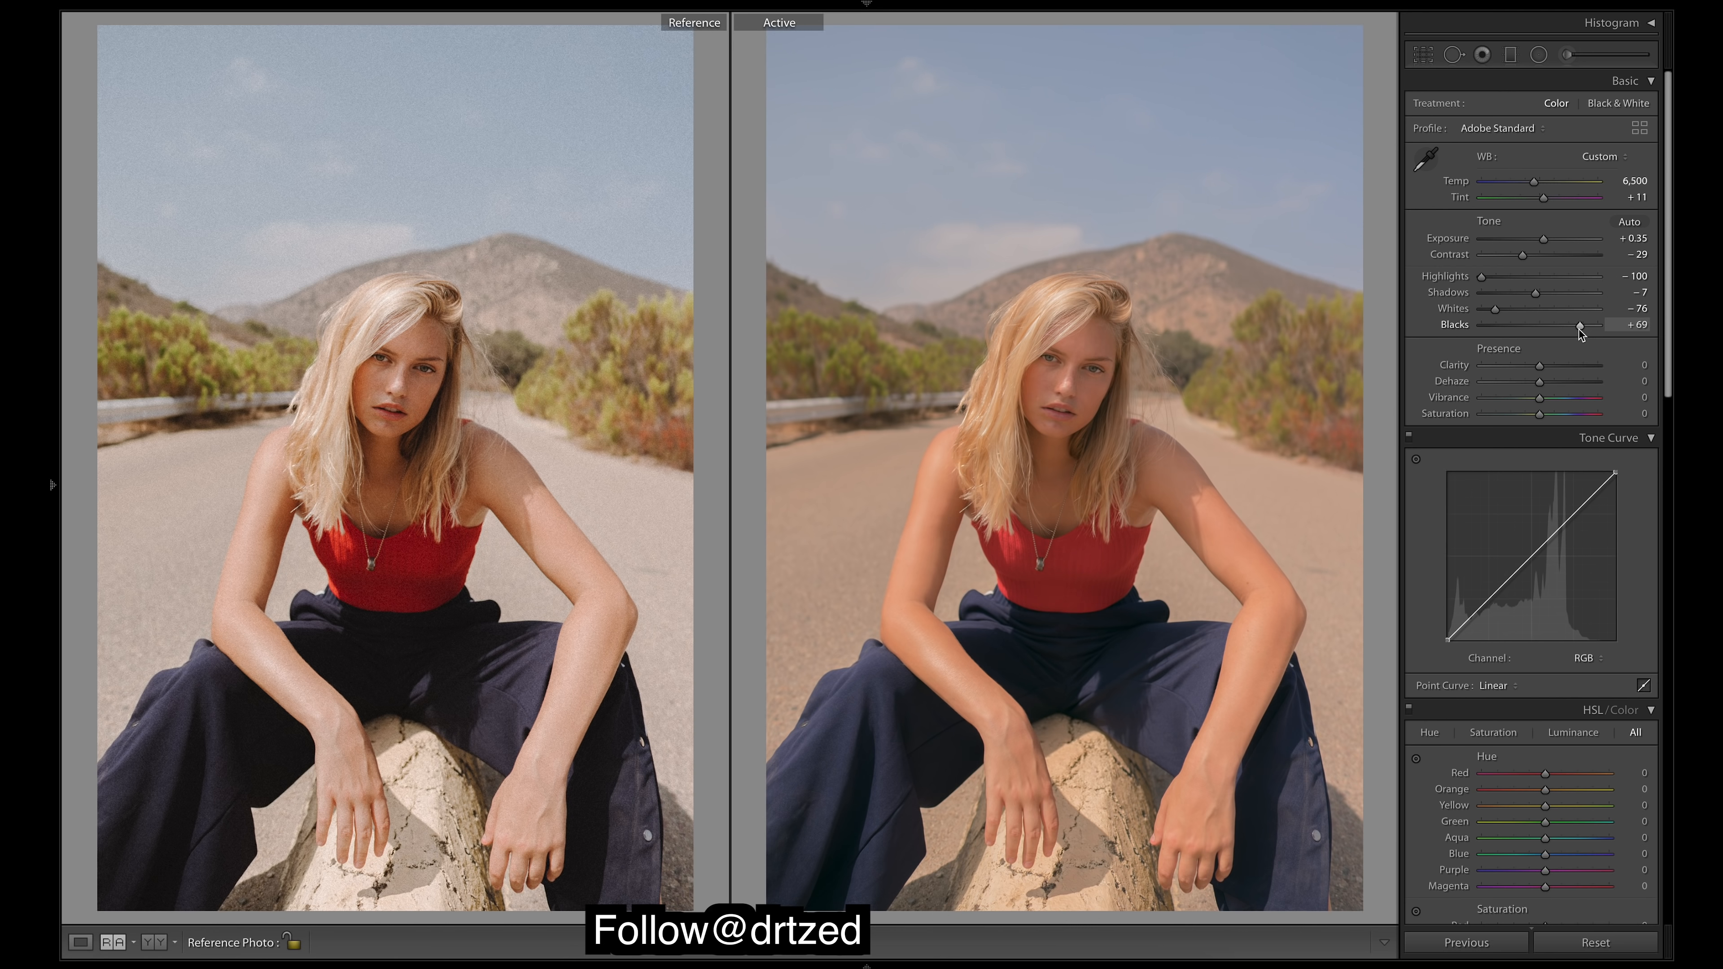
{"action": "left_click_drag", "start_coordinate": [1558, 329], "coordinate": [1561, 329]}
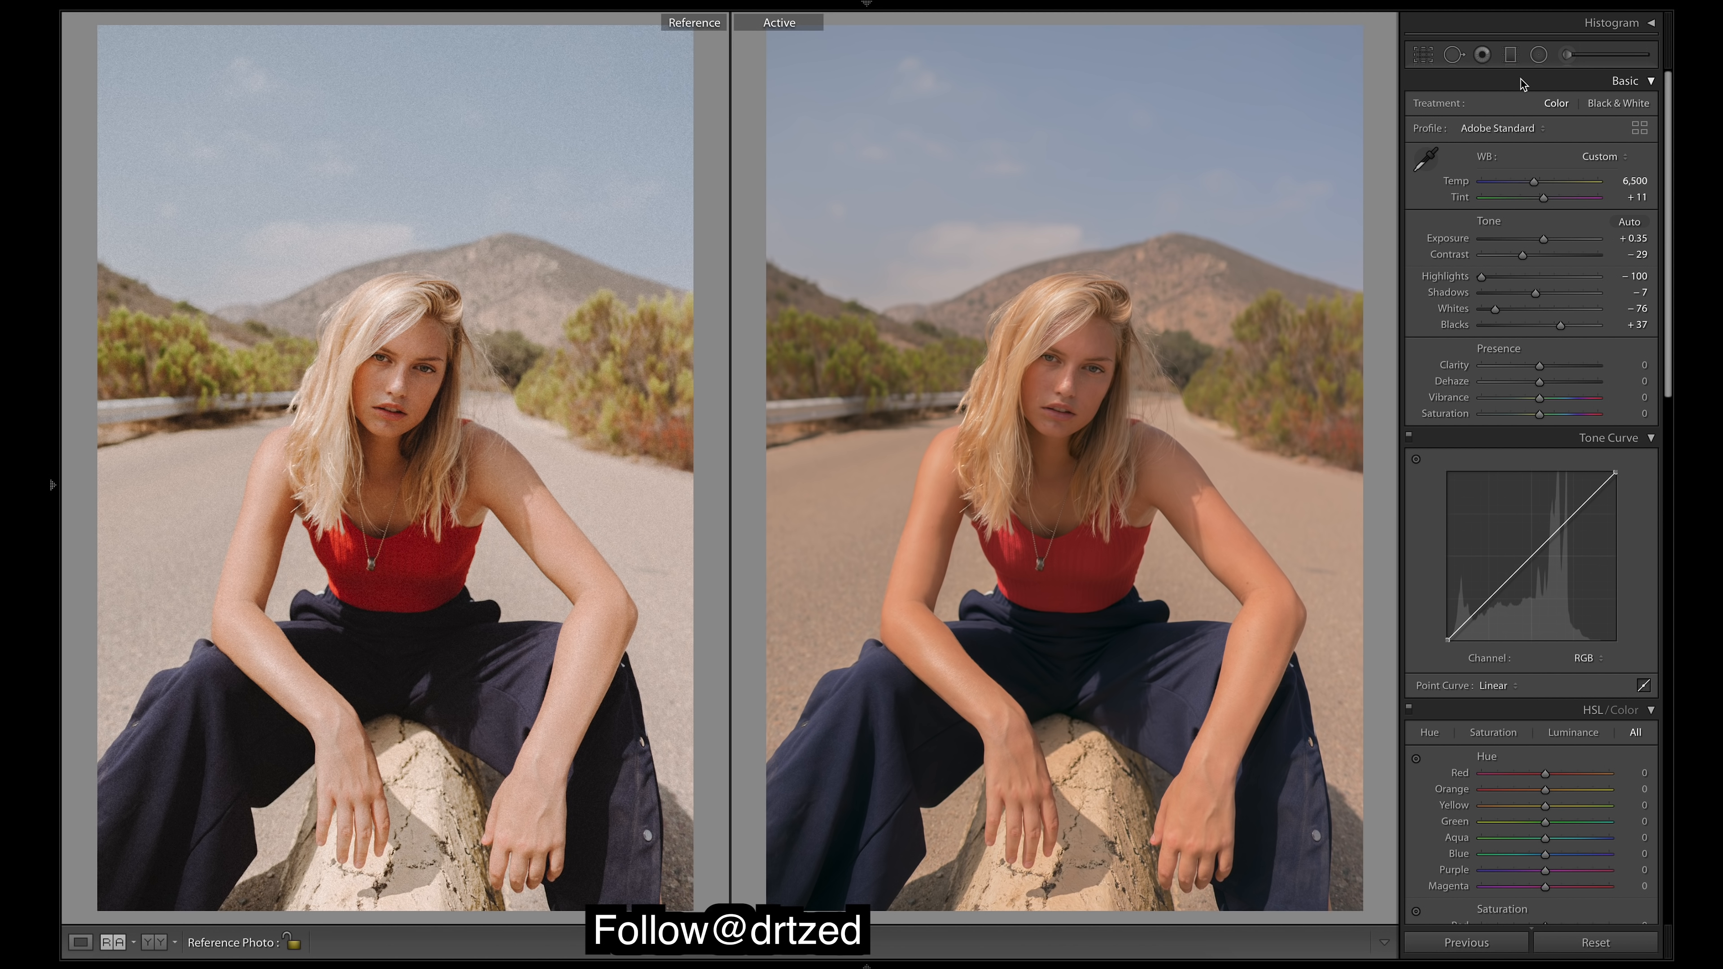
Step: Adjust the photo's presence to Clarity +2, Dehaze +5, Vibrance +21 and Saturation −19
{"action": "left_click", "coordinate": [1538, 367]}
{"action": "left_click", "coordinate": [1540, 382]}
{"action": "left_click_drag", "start_coordinate": [1540, 381], "coordinate": [1547, 384]}
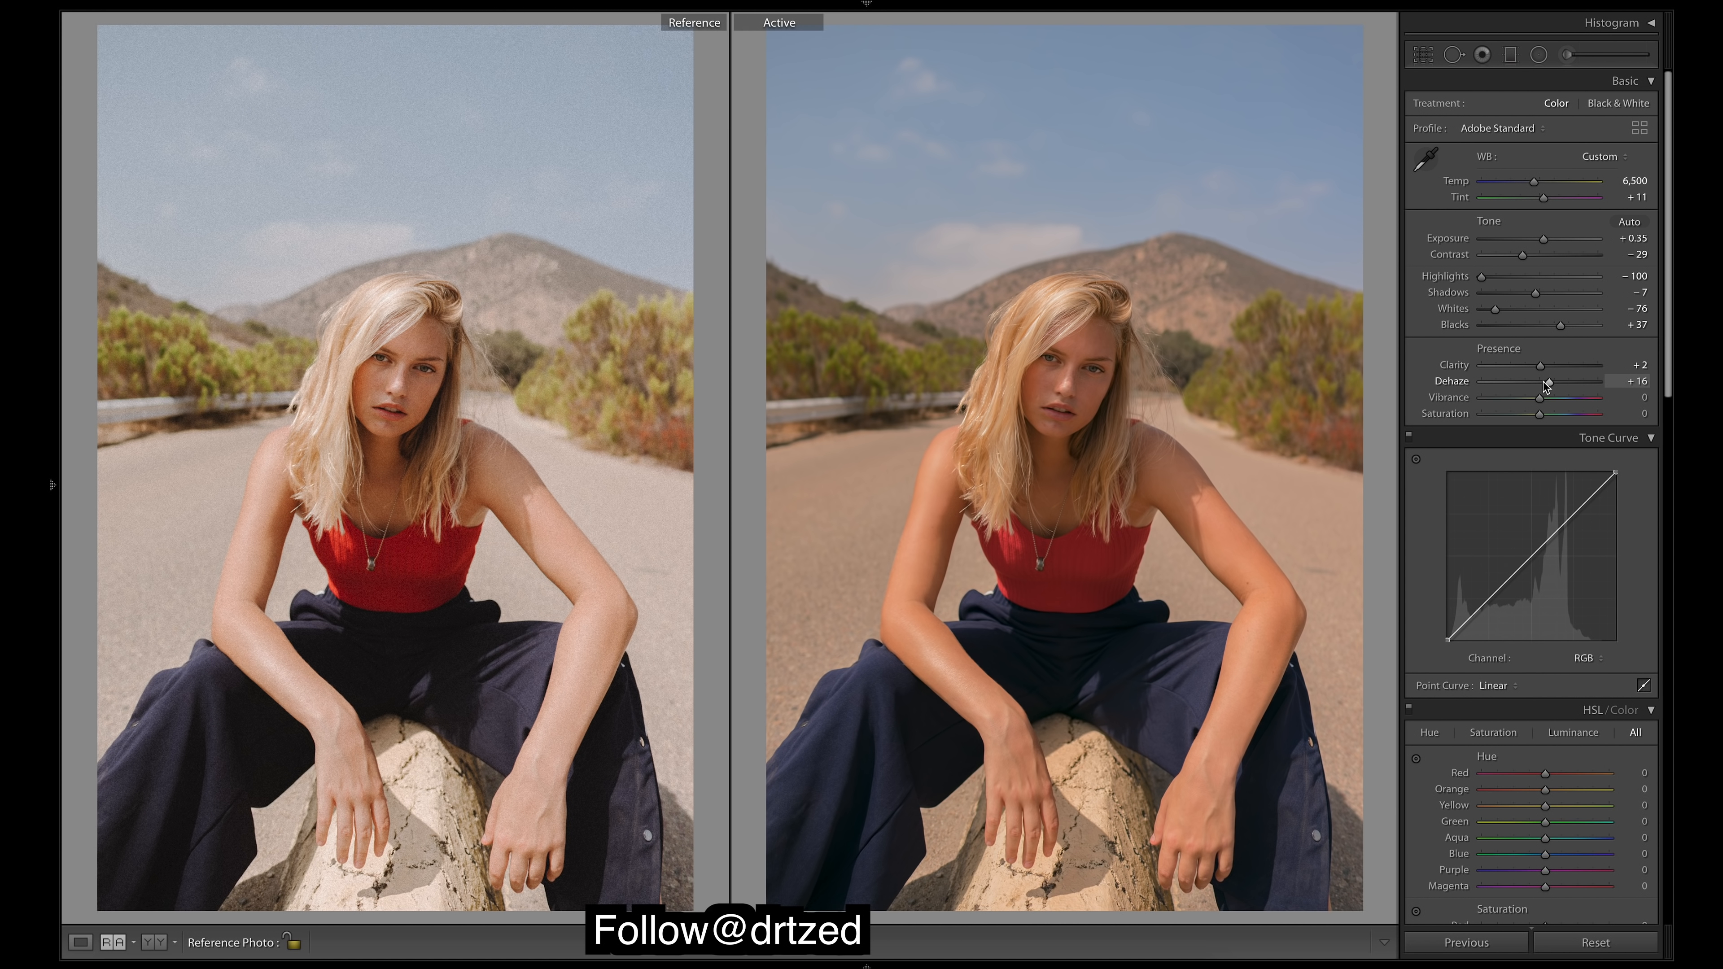
{"action": "double_click", "coordinate": [1549, 386]}
{"action": "mouse_move", "coordinate": [1552, 382]}
{"action": "left_mouse_down"}
{"action": "mouse_move", "coordinate": [1567, 383]}
{"action": "mouse_move", "coordinate": [1544, 384]}
{"action": "left_mouse_up"}
{"action": "left_click_drag", "start_coordinate": [1544, 384], "coordinate": [1546, 385]}
{"action": "left_click_drag", "start_coordinate": [1543, 381], "coordinate": [1537, 381]}
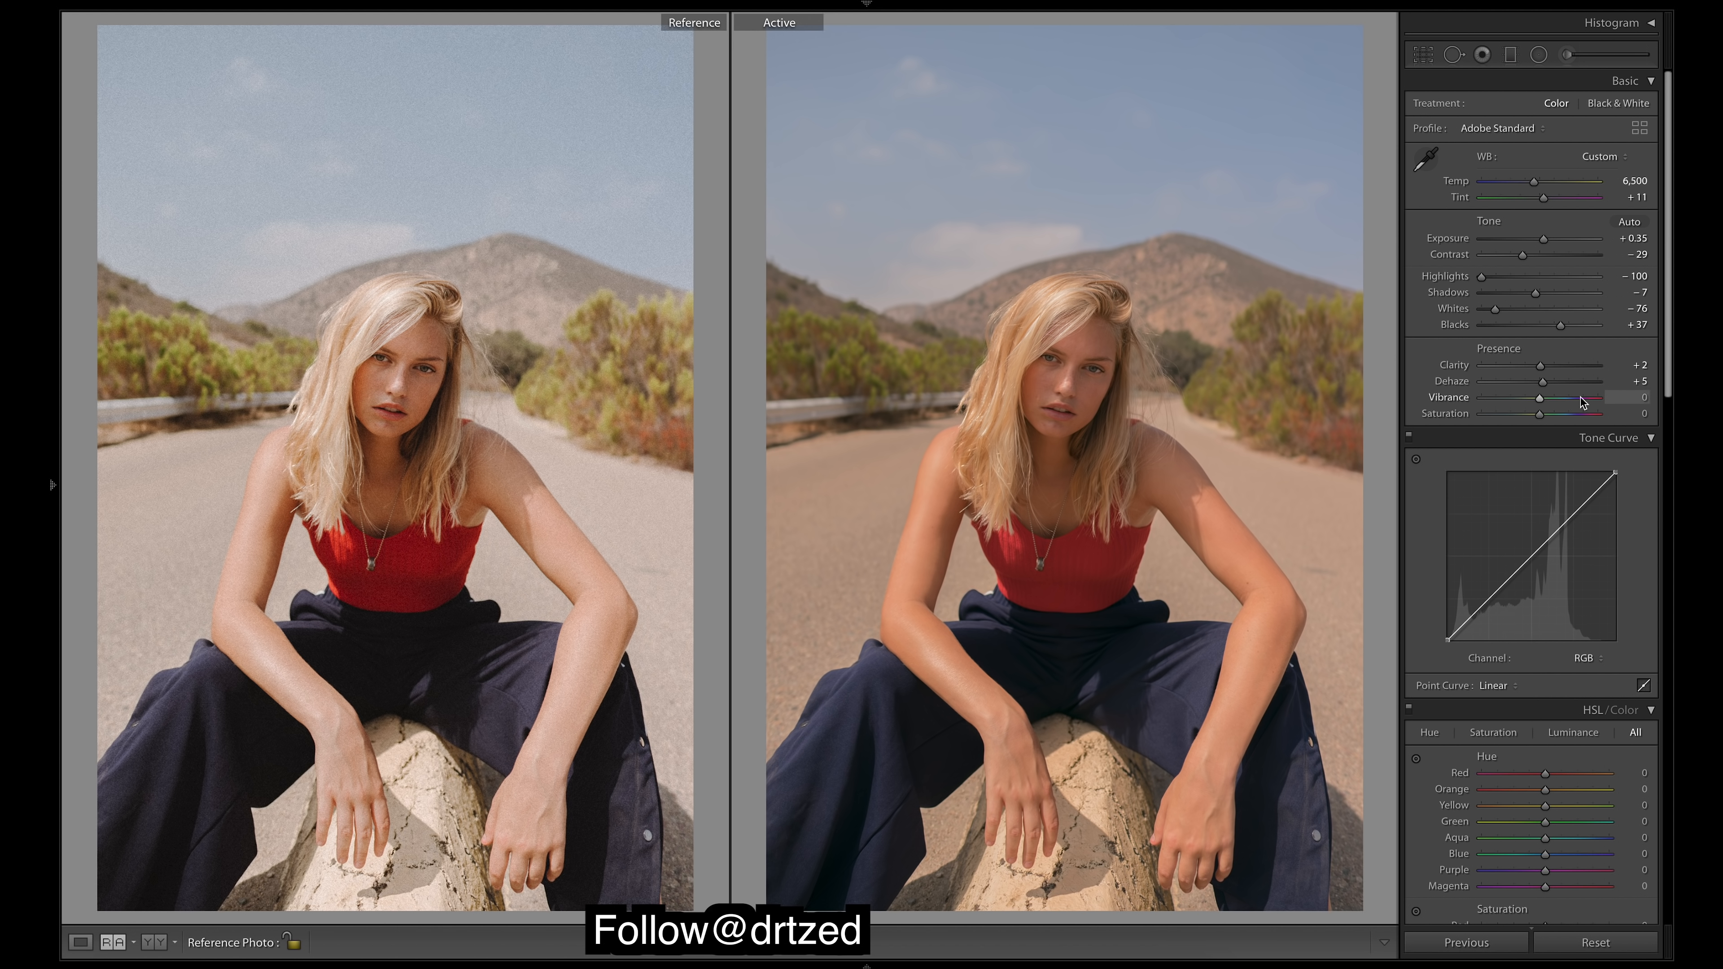
{"action": "left_click_drag", "start_coordinate": [1537, 393], "coordinate": [1552, 399]}
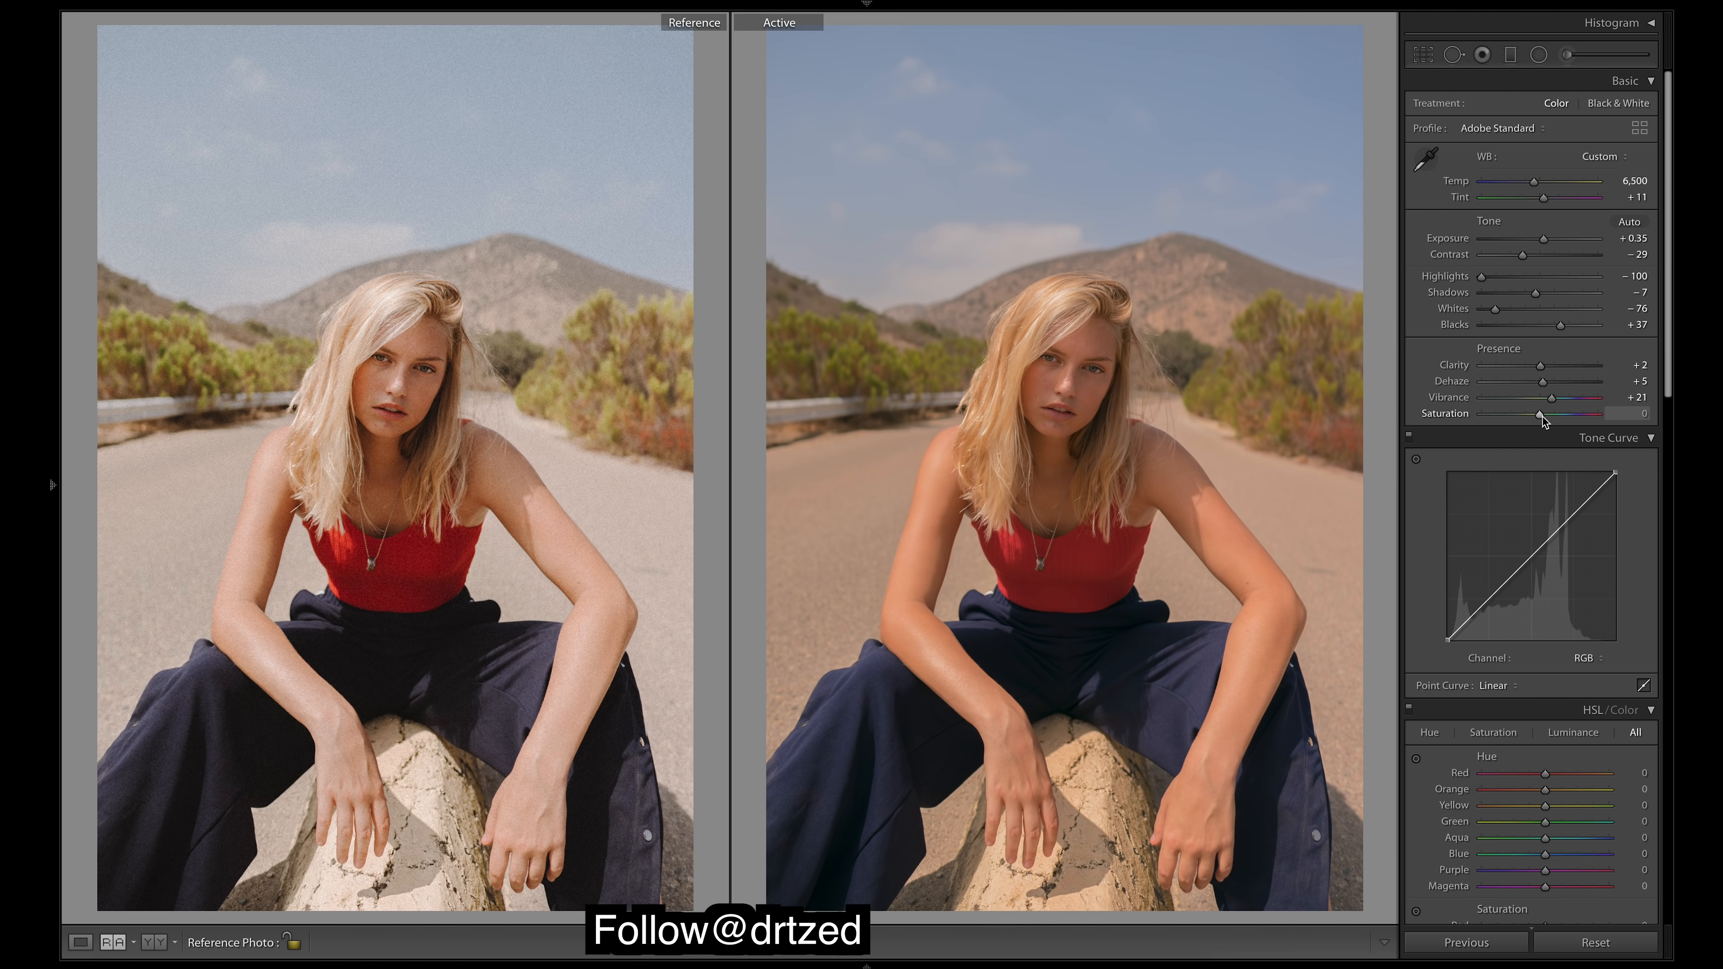
{"action": "left_click_drag", "start_coordinate": [1540, 416], "coordinate": [1530, 413]}
Step: Shape the Red channel's tone curve with lowered shadows, raised midtones and a raised highlight point
{"action": "scroll", "coordinate": [1621, 577], "scroll_direction": "down", "scroll_amount": 2}
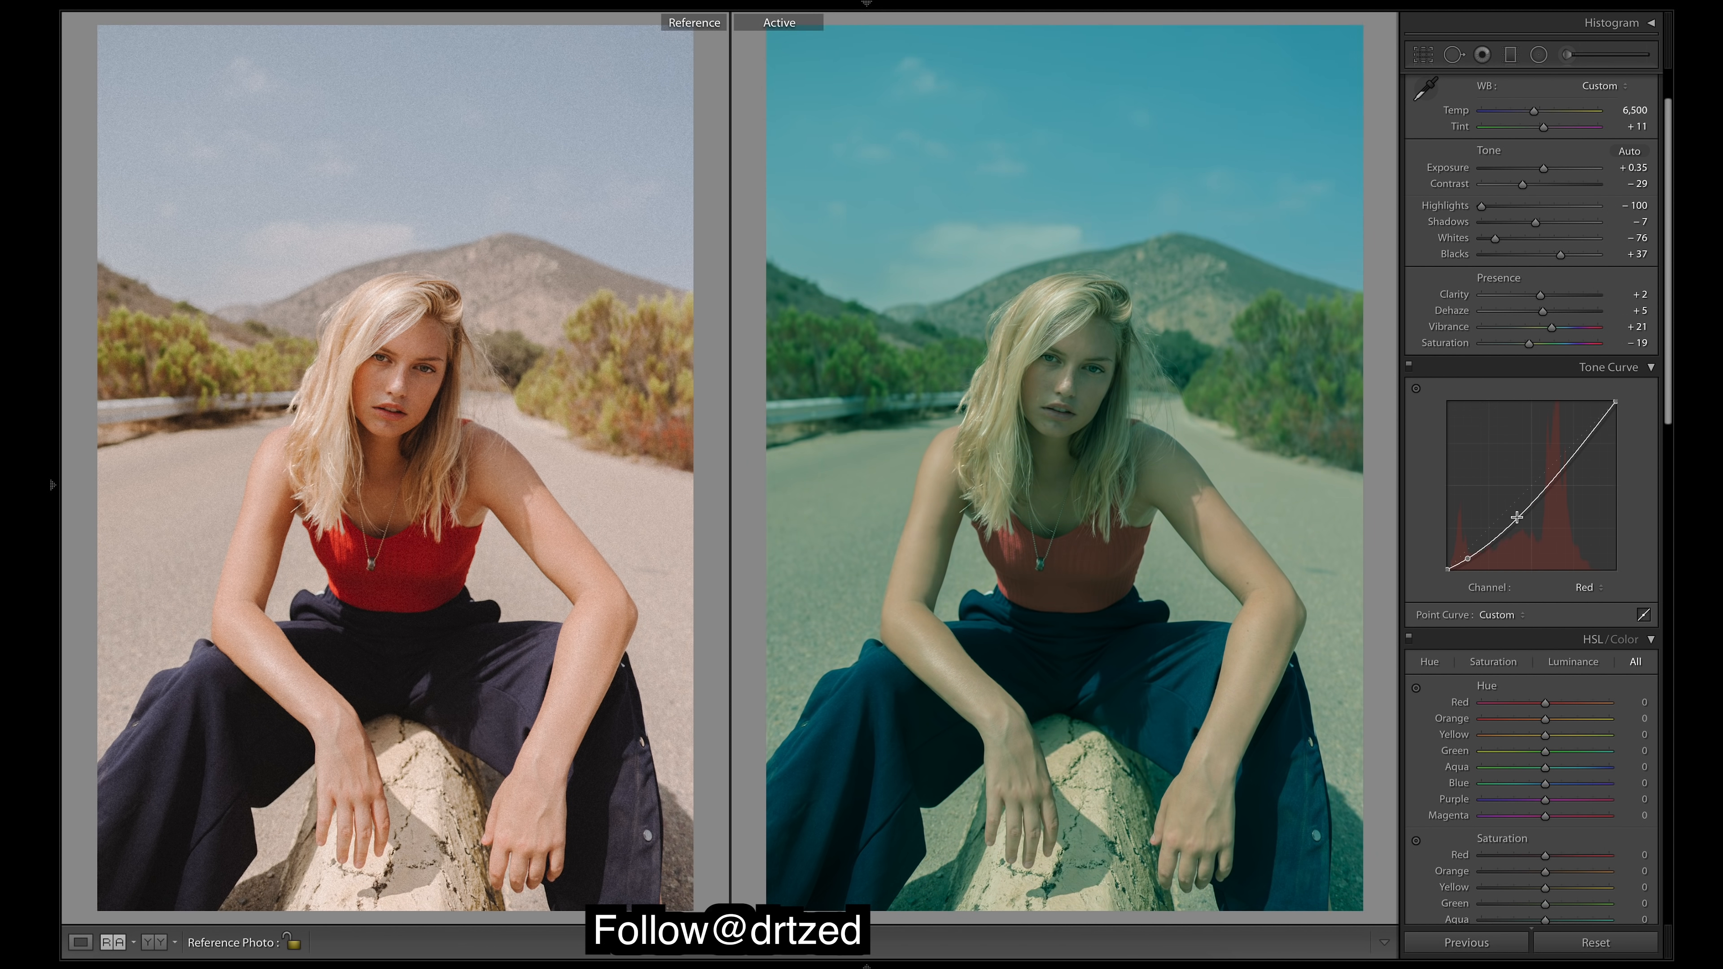
{"action": "left_click_drag", "start_coordinate": [1519, 512], "coordinate": [1565, 442]}
Step: Give the Green channel's tone curve matching points that lower the shadows and raise the midtones and highlights
{"action": "left_click", "coordinate": [1598, 585]}
{"action": "left_click", "coordinate": [1593, 608]}
{"action": "left_click_drag", "start_coordinate": [1470, 548], "coordinate": [1466, 559]}
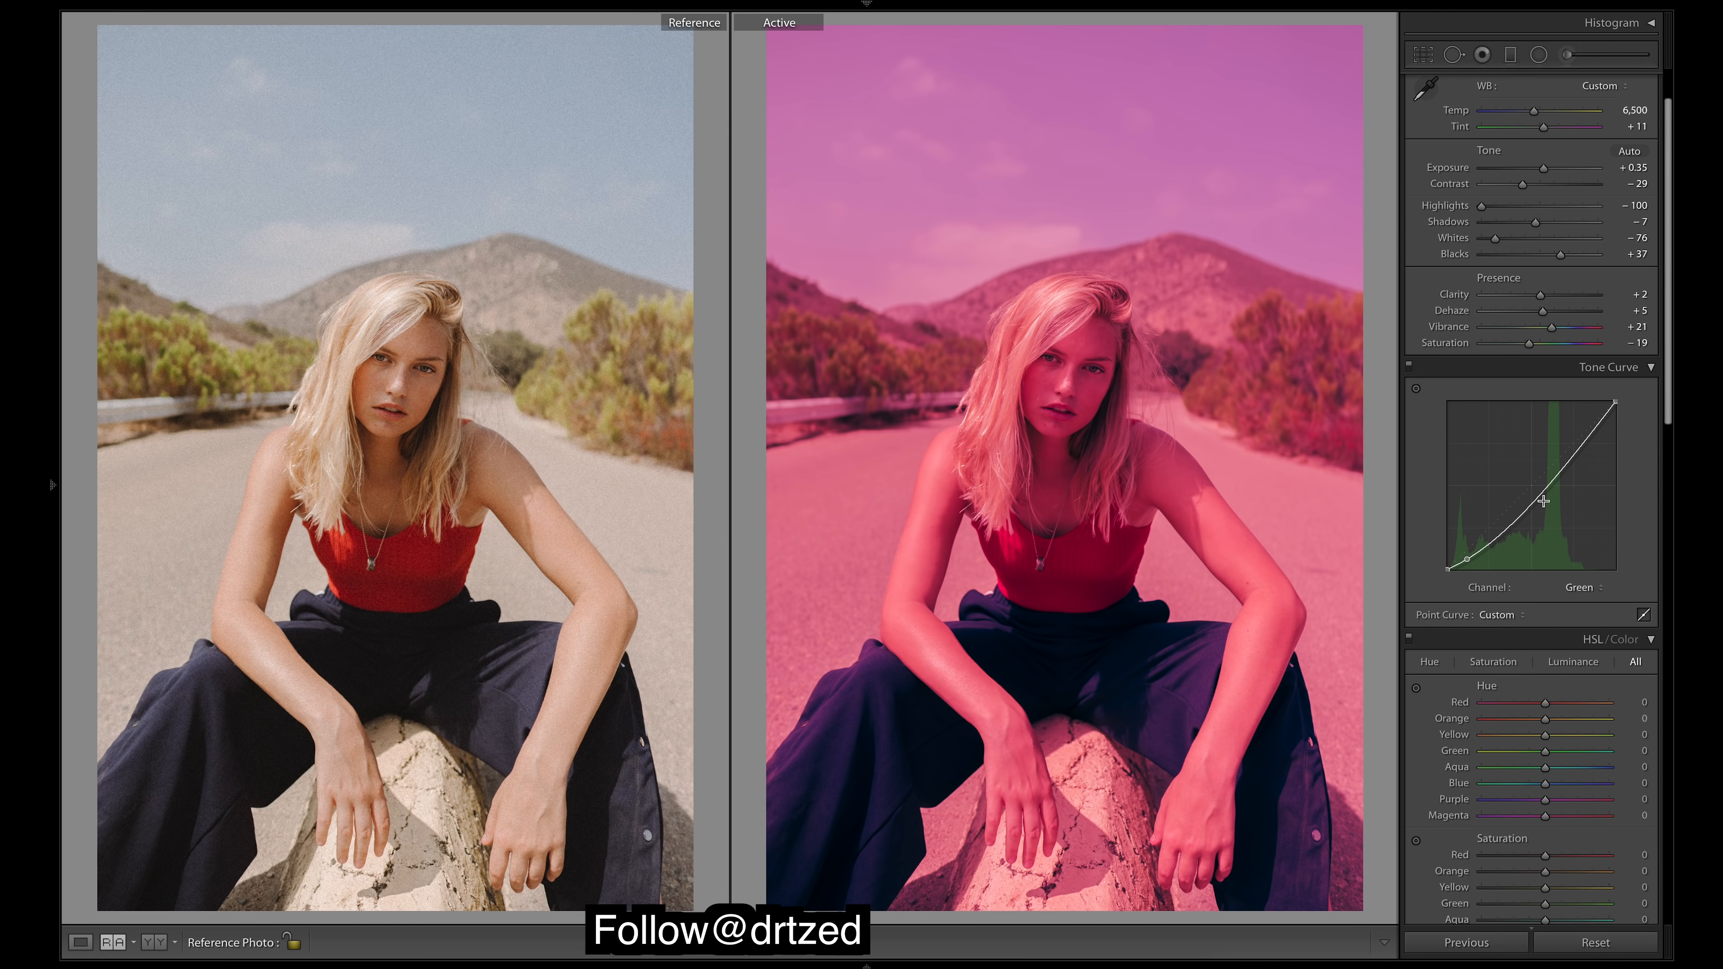
{"action": "left_click_drag", "start_coordinate": [1543, 501], "coordinate": [1524, 483]}
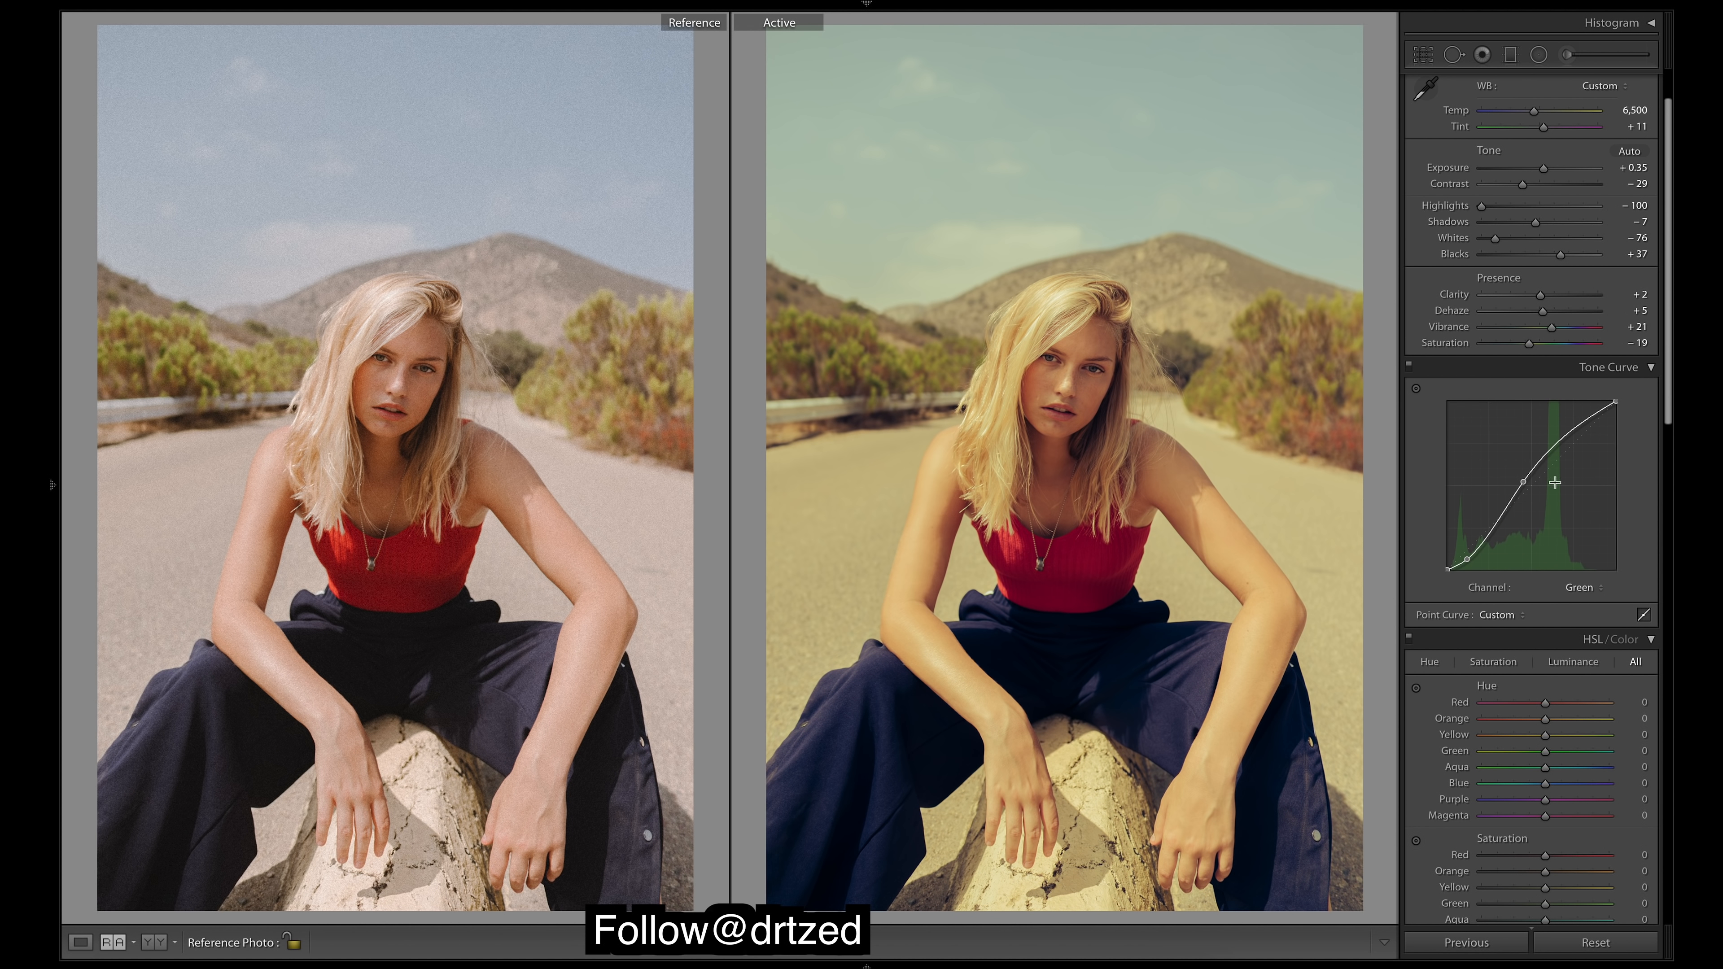
{"action": "left_click_drag", "start_coordinate": [1572, 438], "coordinate": [1569, 442]}
Step: Bend the Blue channel's tone curve to match, with lowered shadows and raised midtones and highlights
{"action": "left_click", "coordinate": [1598, 586]}
{"action": "left_click", "coordinate": [1593, 607]}
{"action": "left_click_drag", "start_coordinate": [1467, 550], "coordinate": [1523, 479]}
{"action": "left_click_drag", "start_coordinate": [1564, 425], "coordinate": [1566, 442]}
Step: Try an RGB tone curve with a raised black point and shadow, midtone and highlight points, and flatten it back to linear
{"action": "left_click", "coordinate": [1596, 586]}
{"action": "left_click", "coordinate": [1600, 546]}
{"action": "left_click_drag", "start_coordinate": [1449, 570], "coordinate": [1472, 541]}
{"action": "left_click", "coordinate": [1531, 486]}
{"action": "left_click_drag", "start_coordinate": [1530, 485], "coordinate": [1530, 484]}
{"action": "left_click", "coordinate": [1570, 447]}
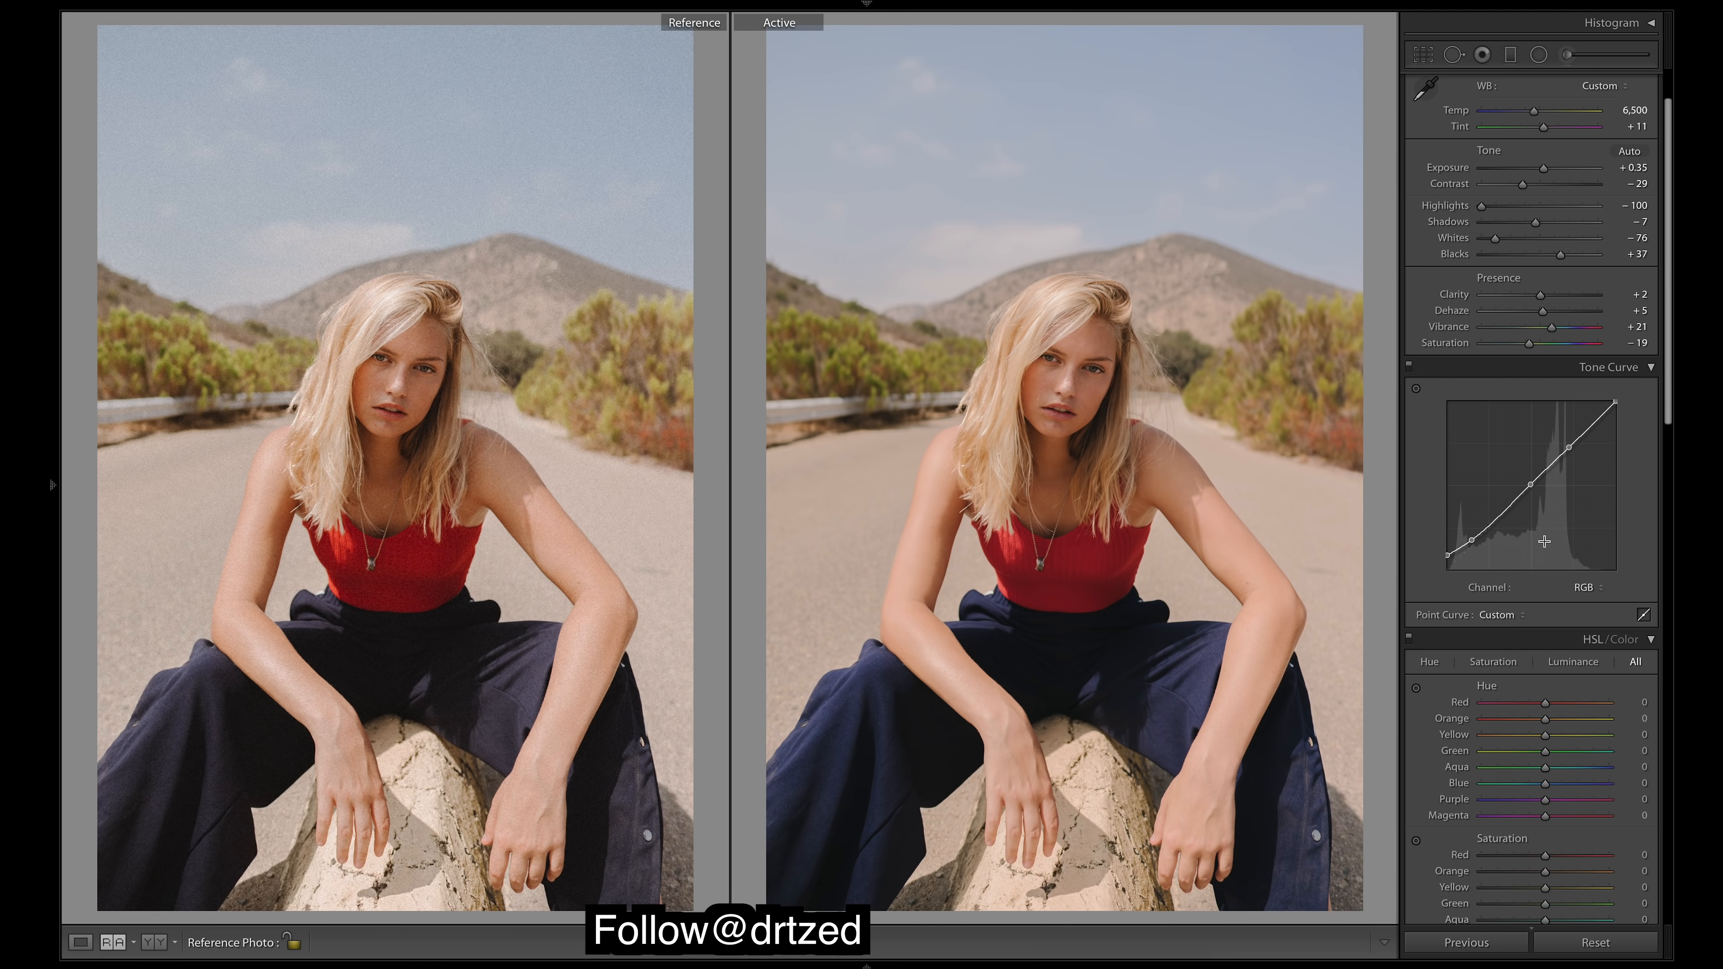
{"action": "right_click", "coordinate": [1539, 459]}
{"action": "left_click", "coordinate": [1560, 462]}
Step: Toggle the tone curve adjustments off and on to compare their effect on the photo
{"action": "left_click", "coordinate": [1410, 371]}
{"action": "left_click", "coordinate": [1409, 371]}
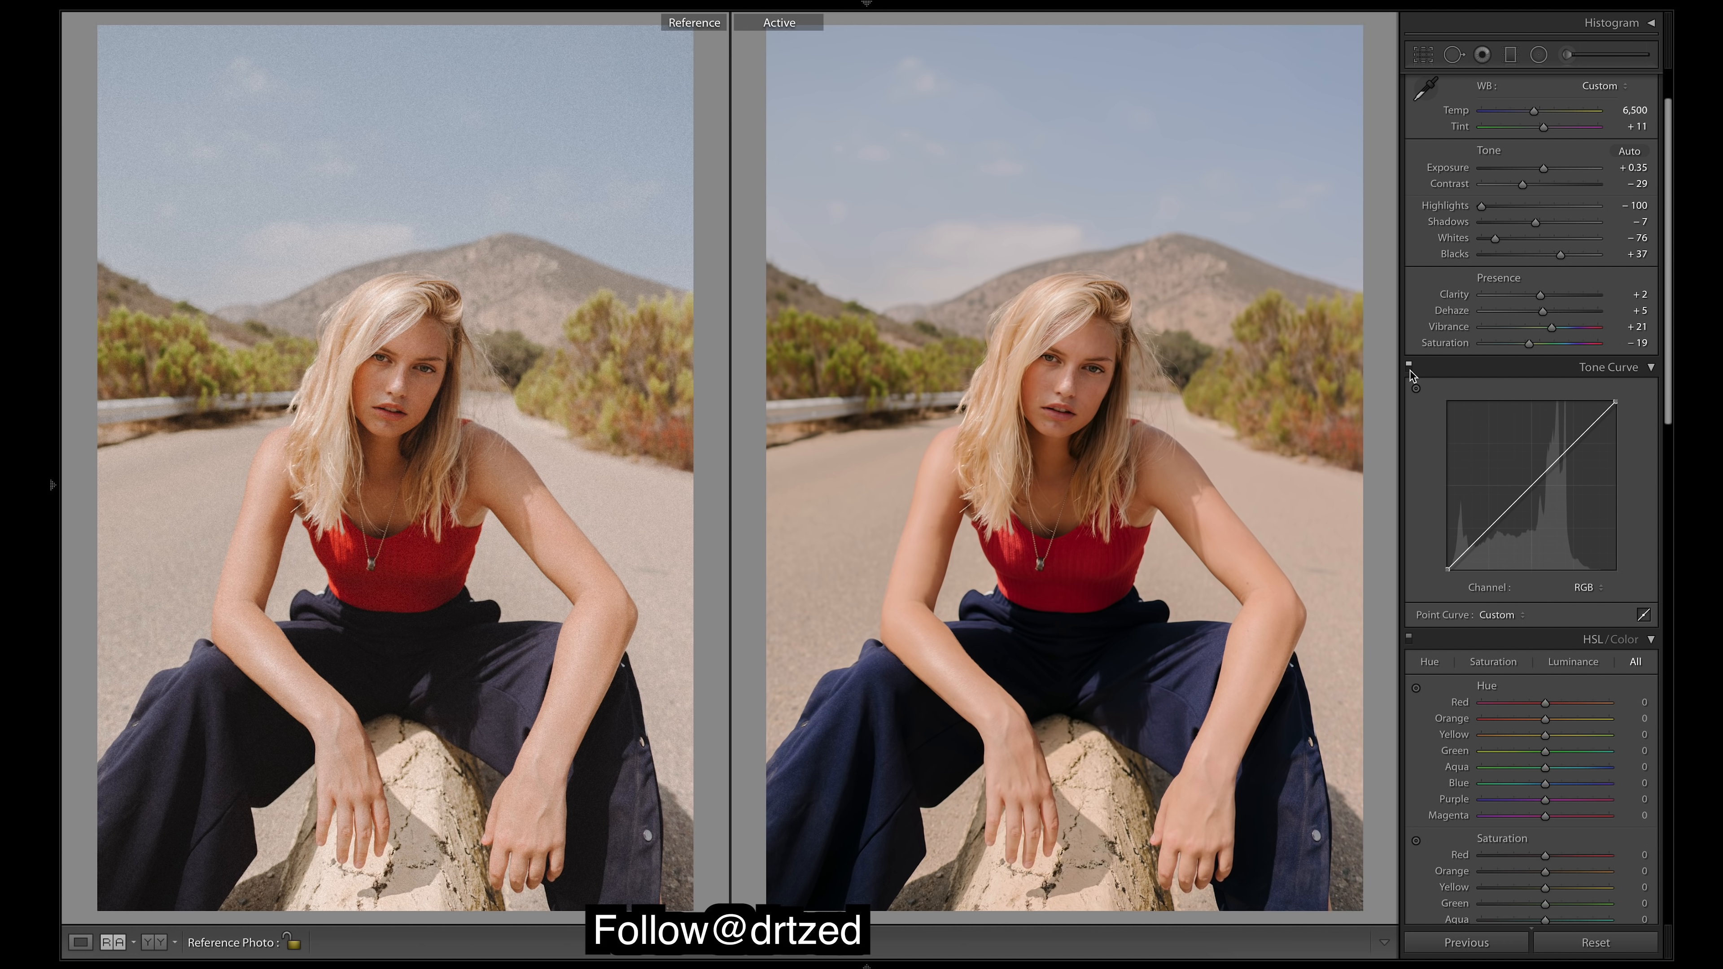
{"action": "left_click", "coordinate": [1410, 370]}
{"action": "left_click", "coordinate": [1410, 371]}
Step: Review the Red, Green and Blue channel curves one by one and return to the RGB curve
{"action": "left_click", "coordinate": [1598, 588]}
{"action": "left_click", "coordinate": [1587, 598]}
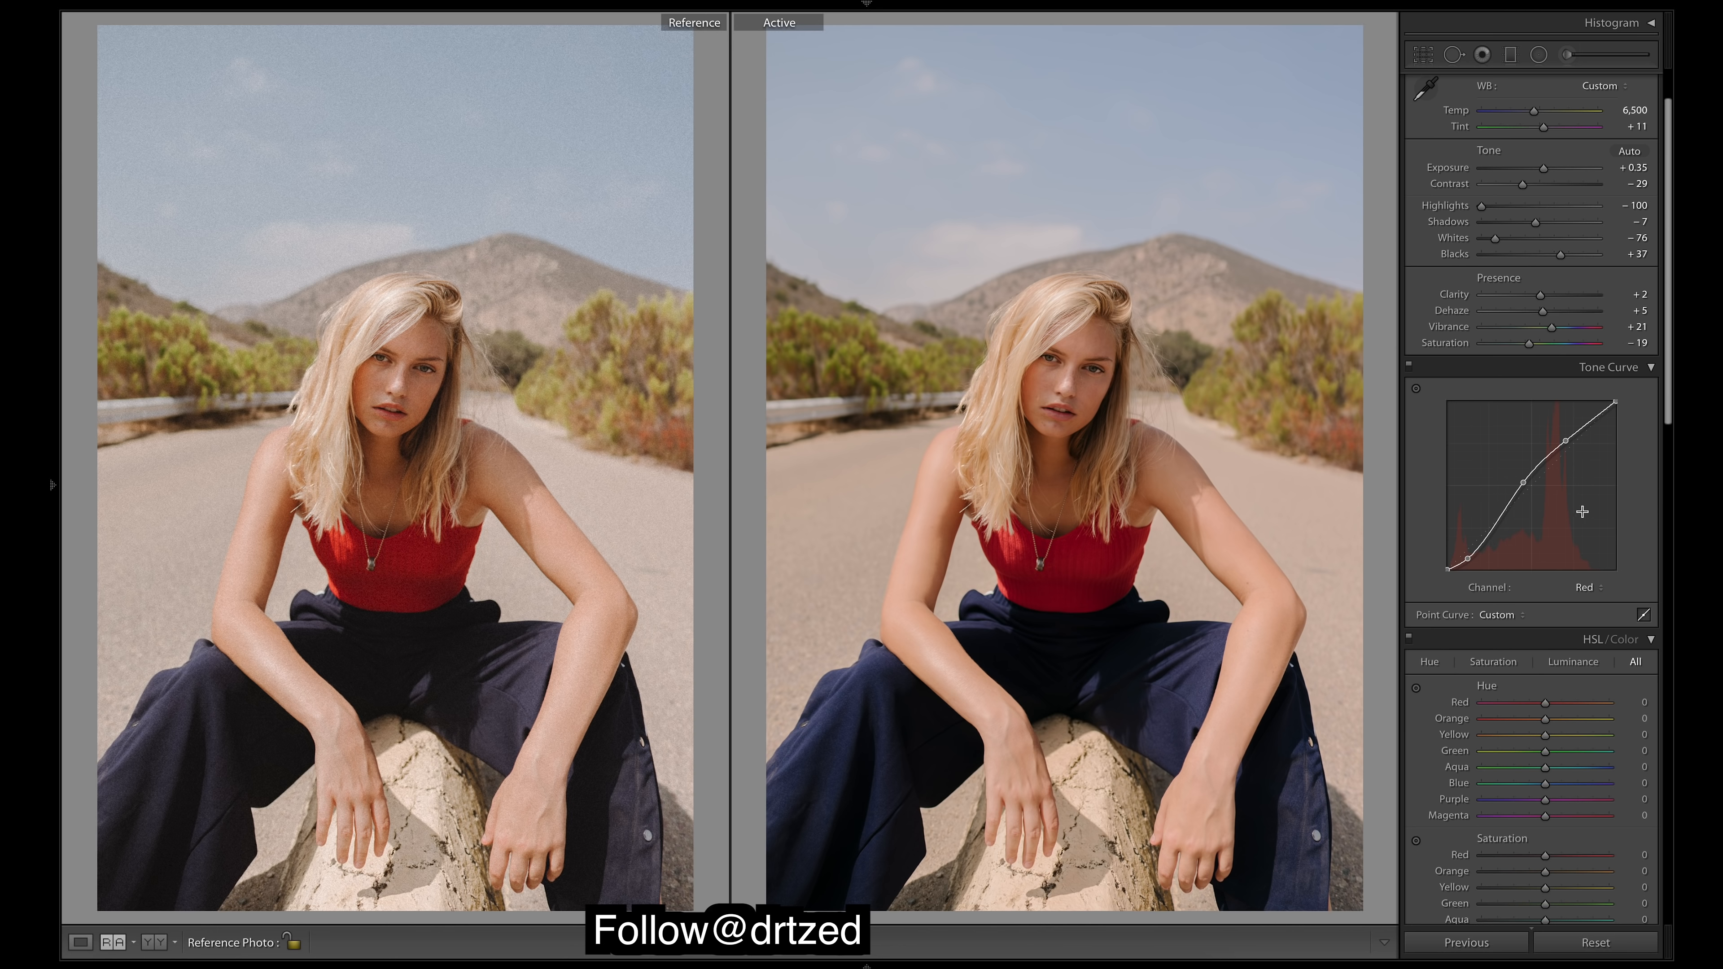
{"action": "left_click", "coordinate": [1600, 587]}
{"action": "left_click", "coordinate": [1602, 593]}
{"action": "left_click", "coordinate": [1599, 598]}
{"action": "left_click", "coordinate": [1601, 591]}
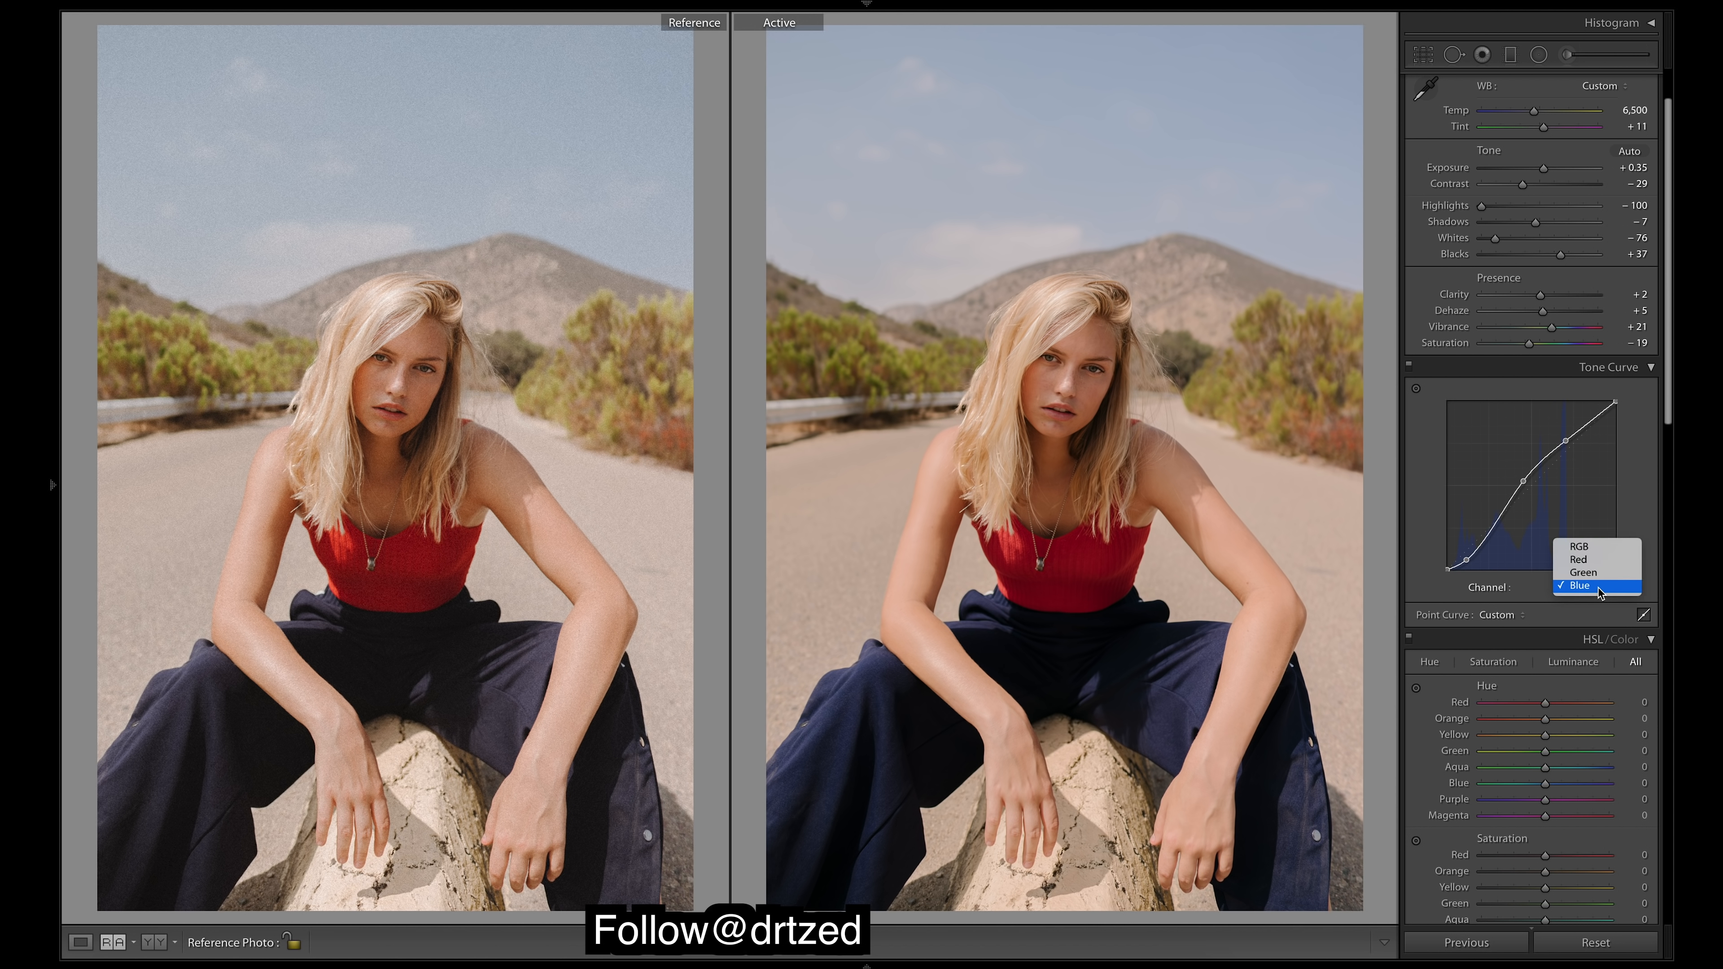
{"action": "left_click", "coordinate": [1590, 547]}
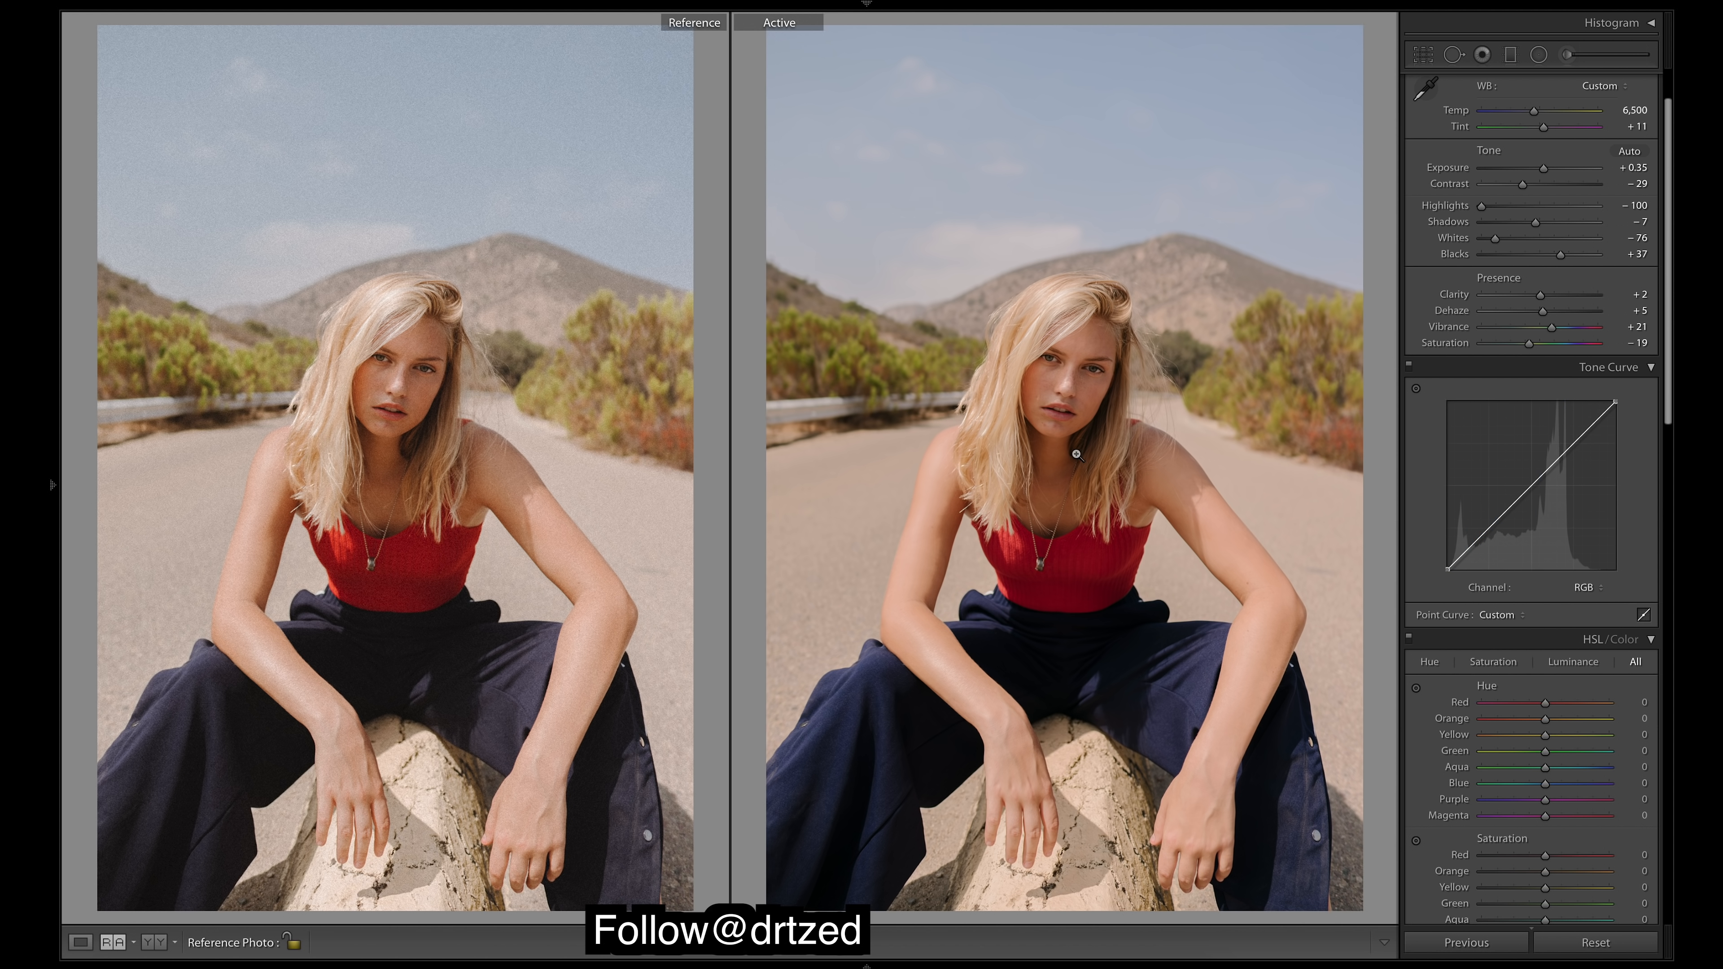
Step: Compare the photo with and without the finished channel curves against the reference photo, leaving the curves enabled
{"action": "left_click", "coordinate": [1410, 365]}
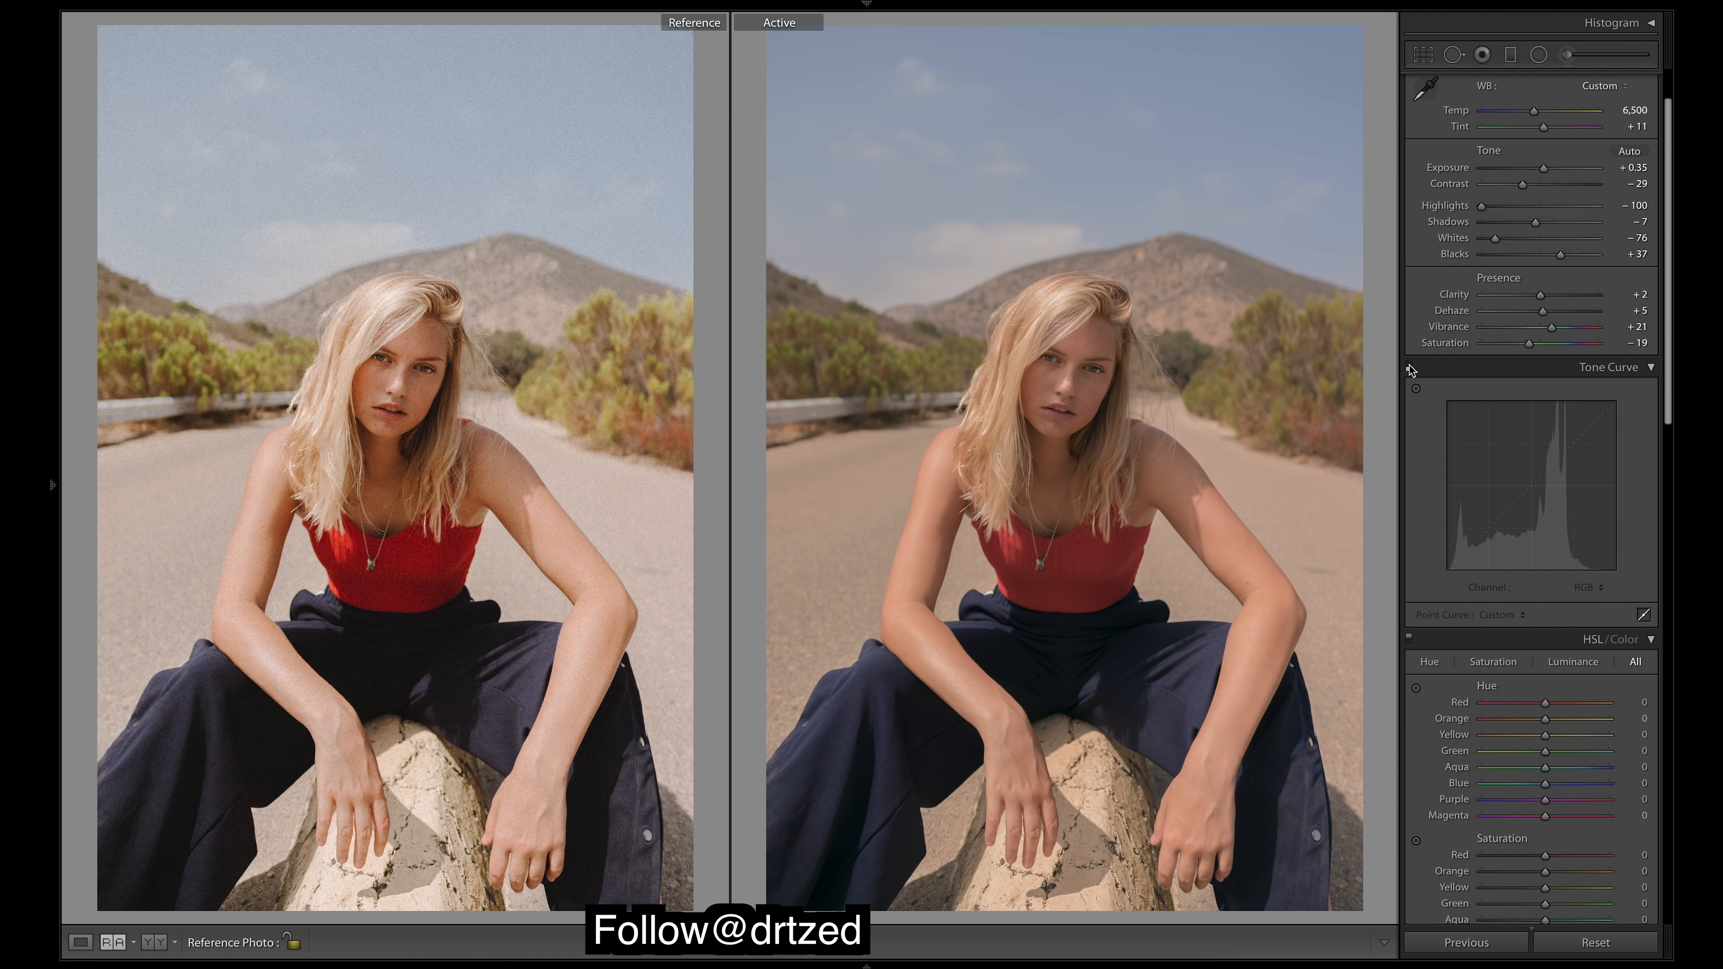
{"action": "left_click", "coordinate": [1410, 365]}
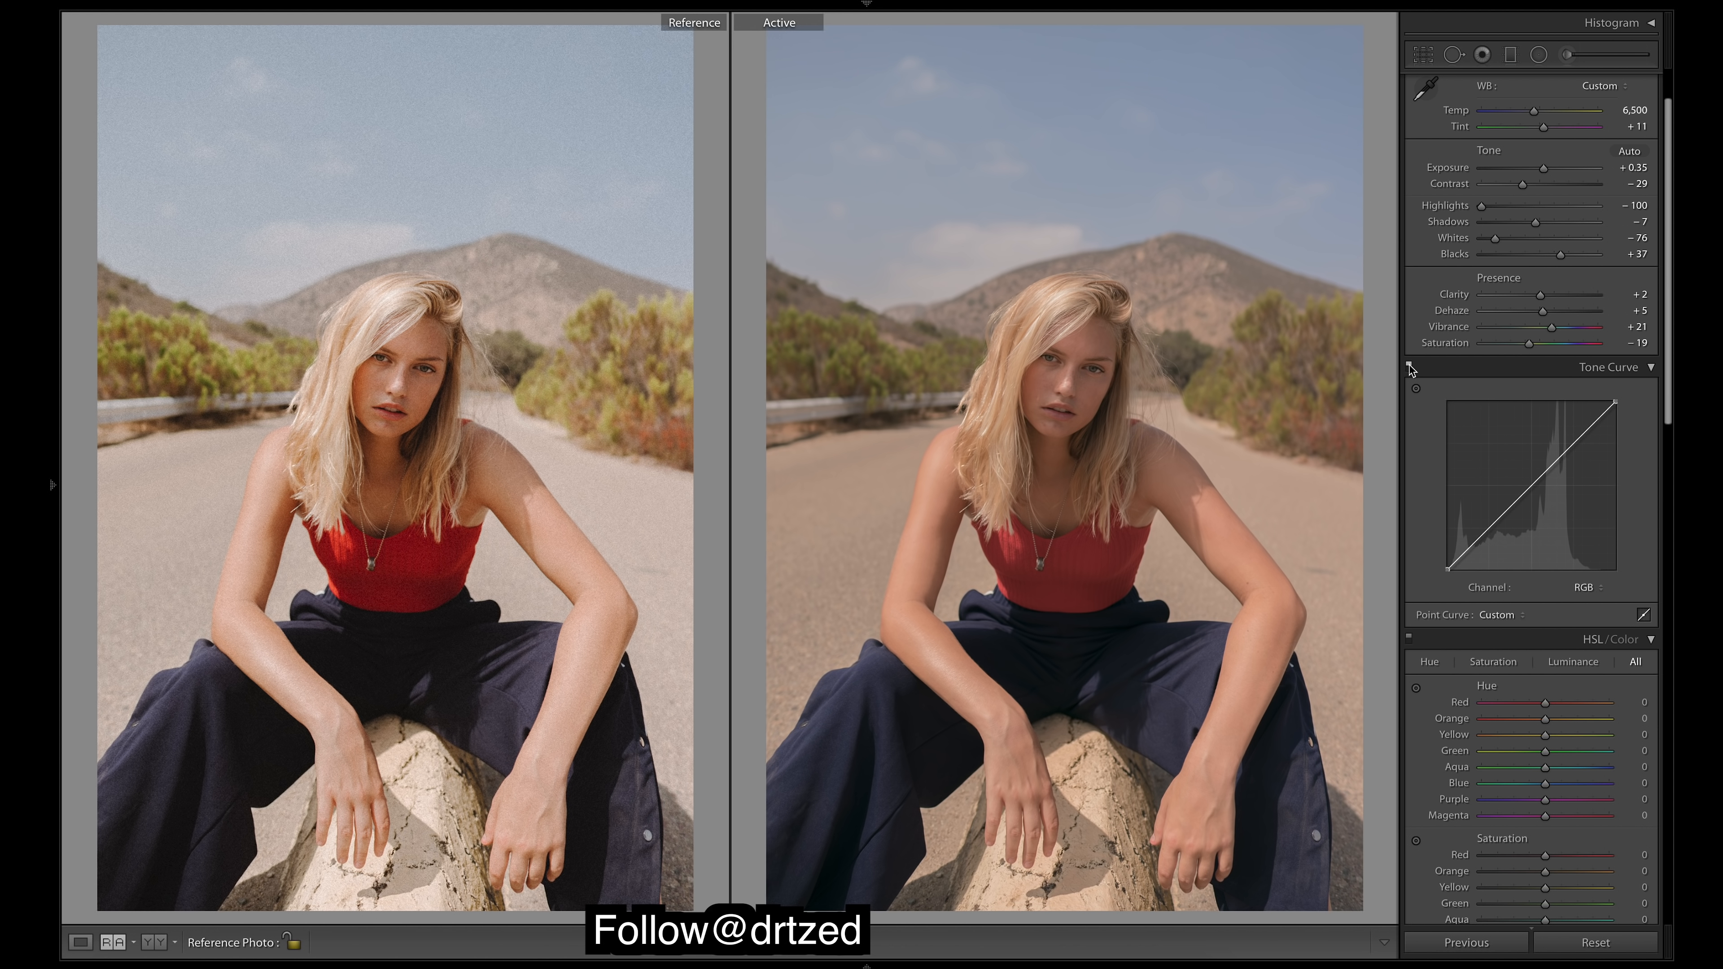
{"action": "left_click", "coordinate": [1410, 365]}
{"action": "left_click", "coordinate": [1410, 366]}
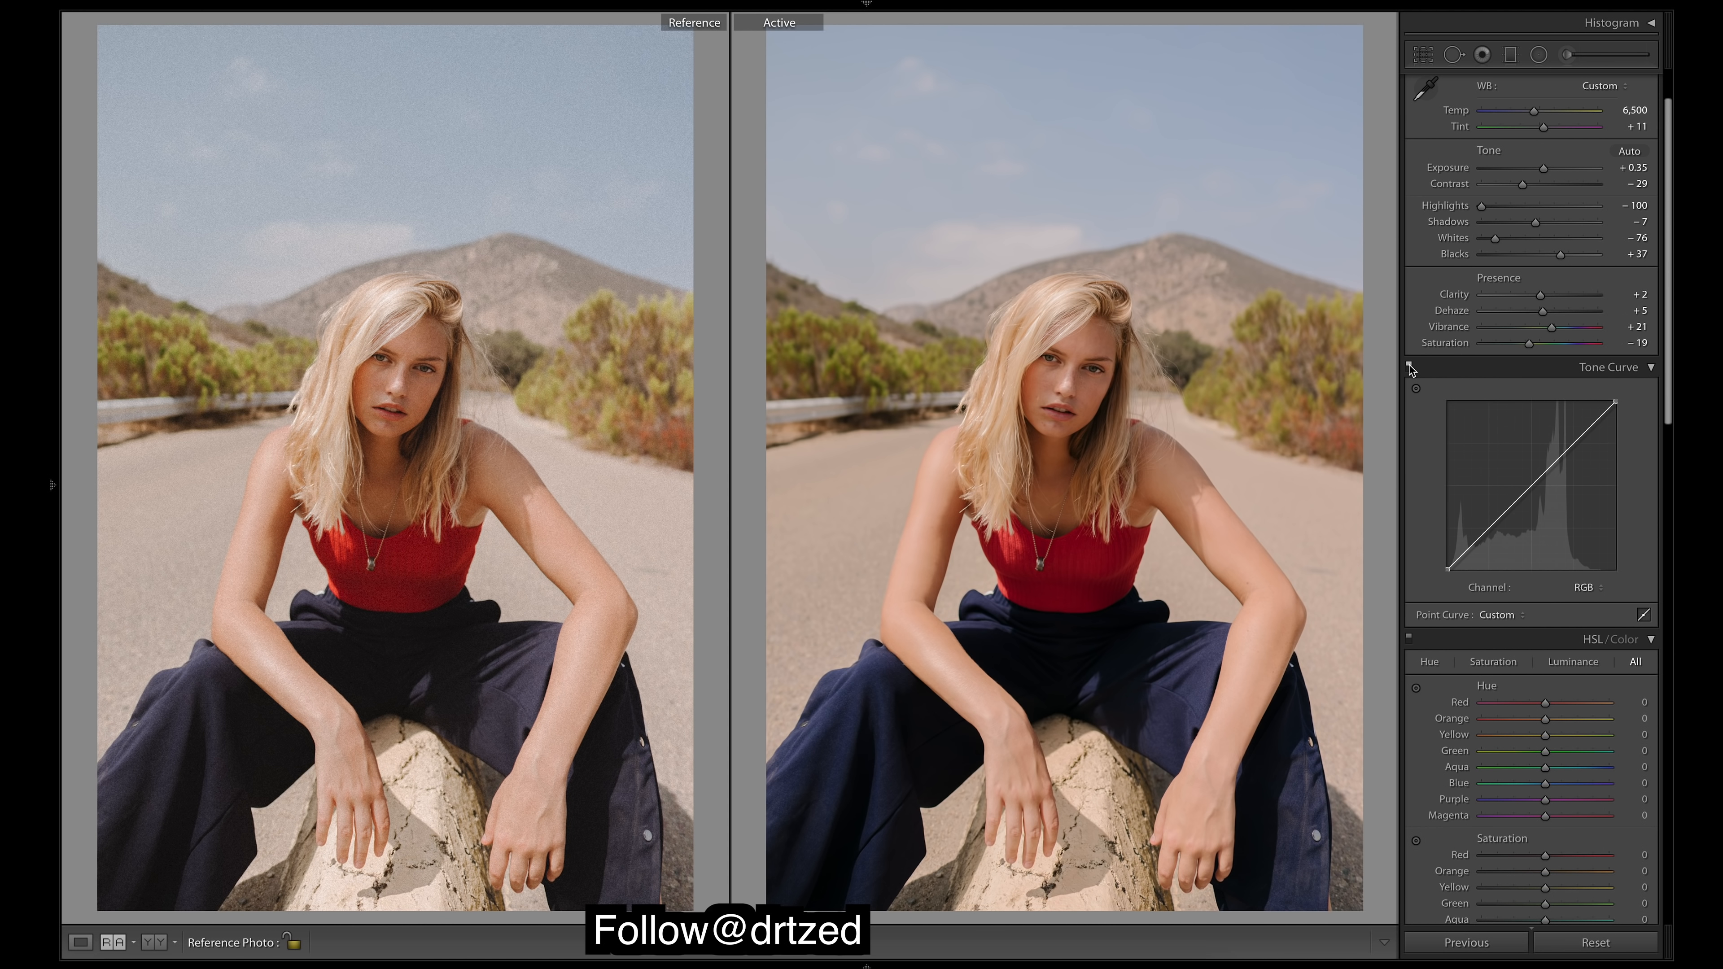
Step: Try moving the highlight and midtone points of the Green channel curve, undo both moves, and return to the RGB curve
{"action": "left_click", "coordinate": [1596, 587]}
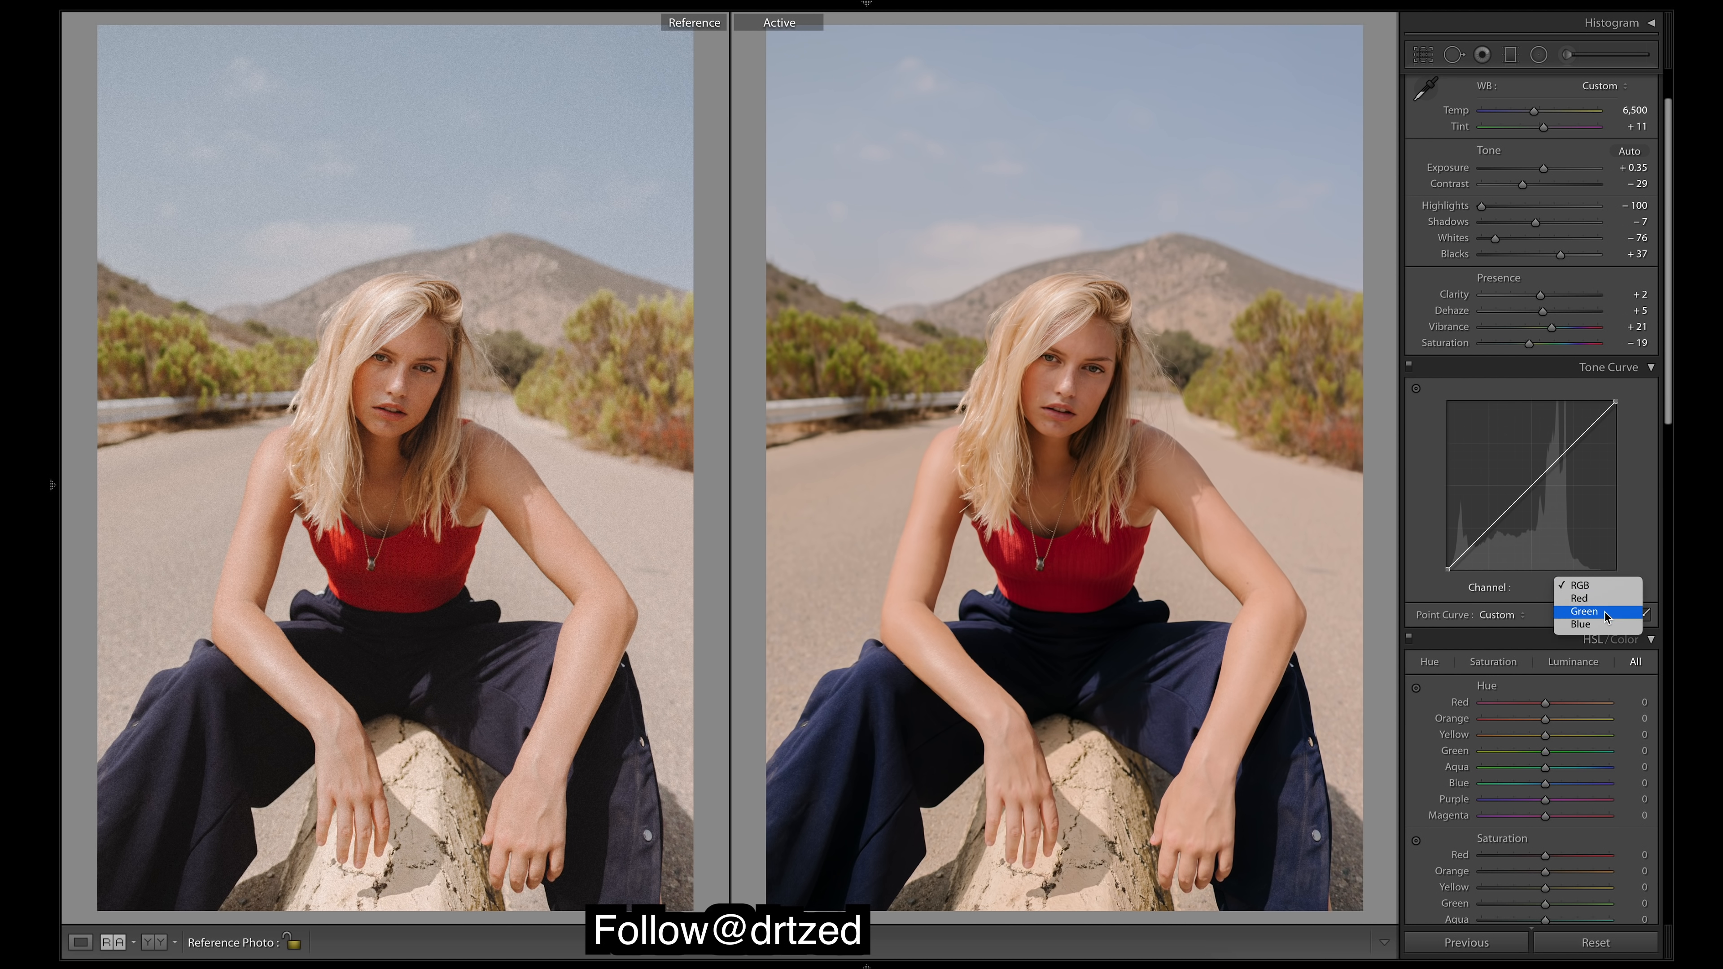
{"action": "left_click", "coordinate": [1605, 613]}
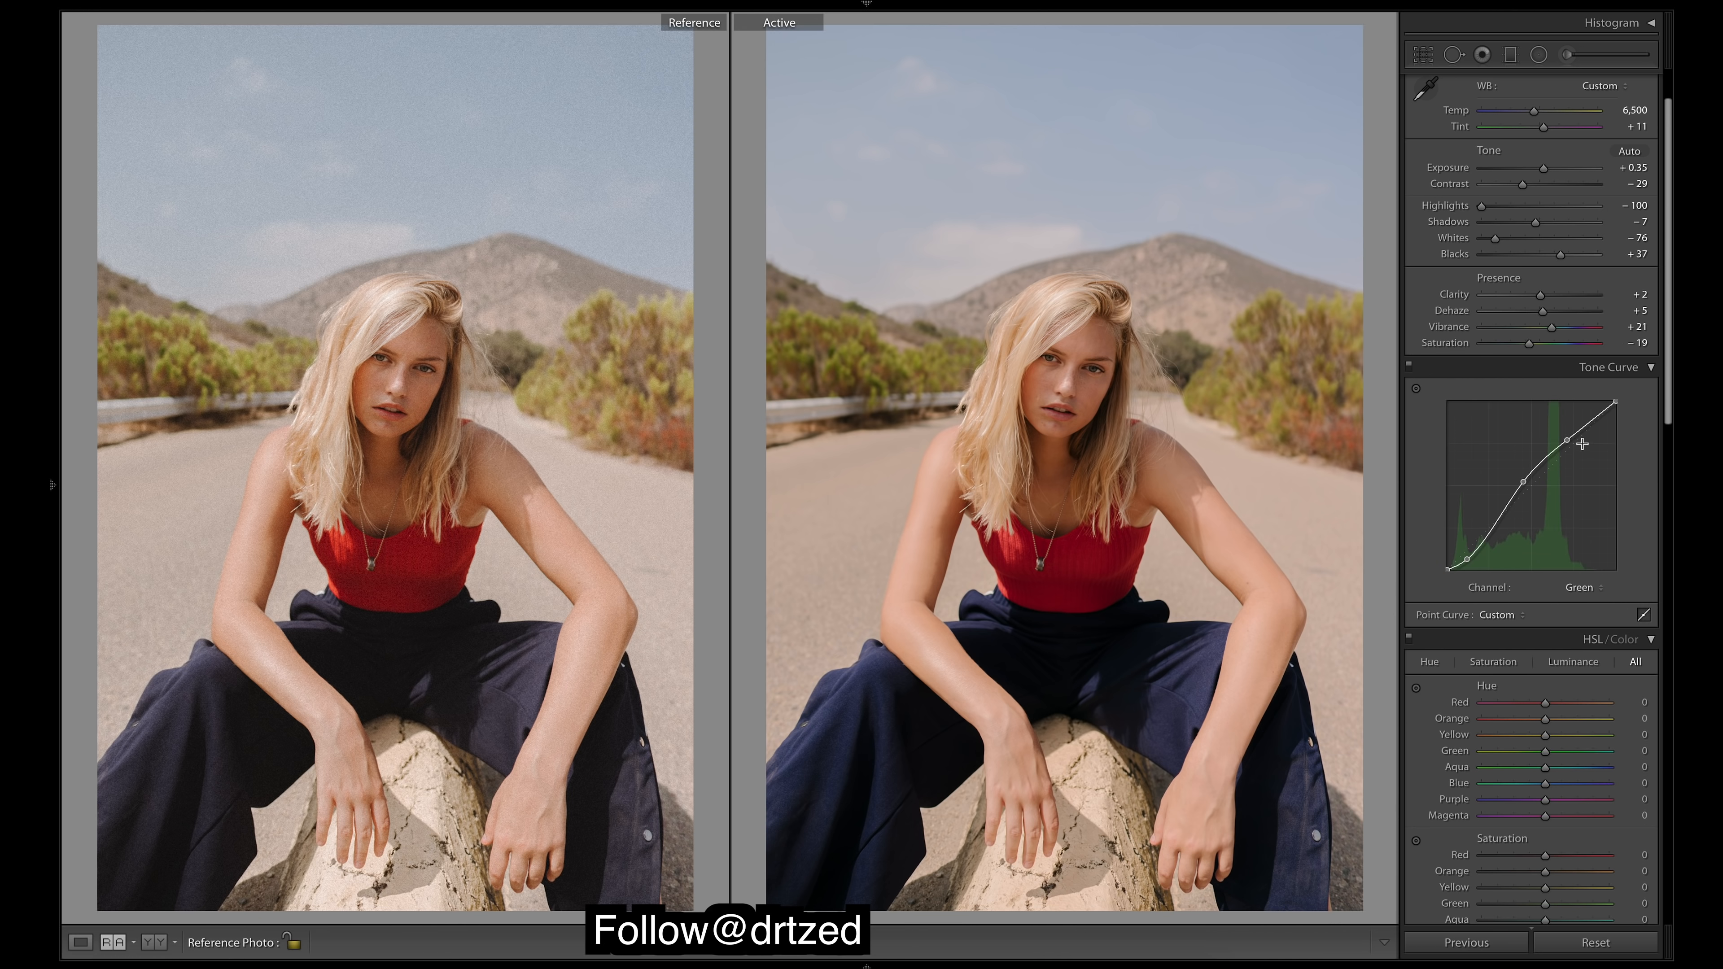
{"action": "left_click_drag", "start_coordinate": [1568, 440], "coordinate": [1566, 438]}
{"action": "key", "text": "ctrl+z"}
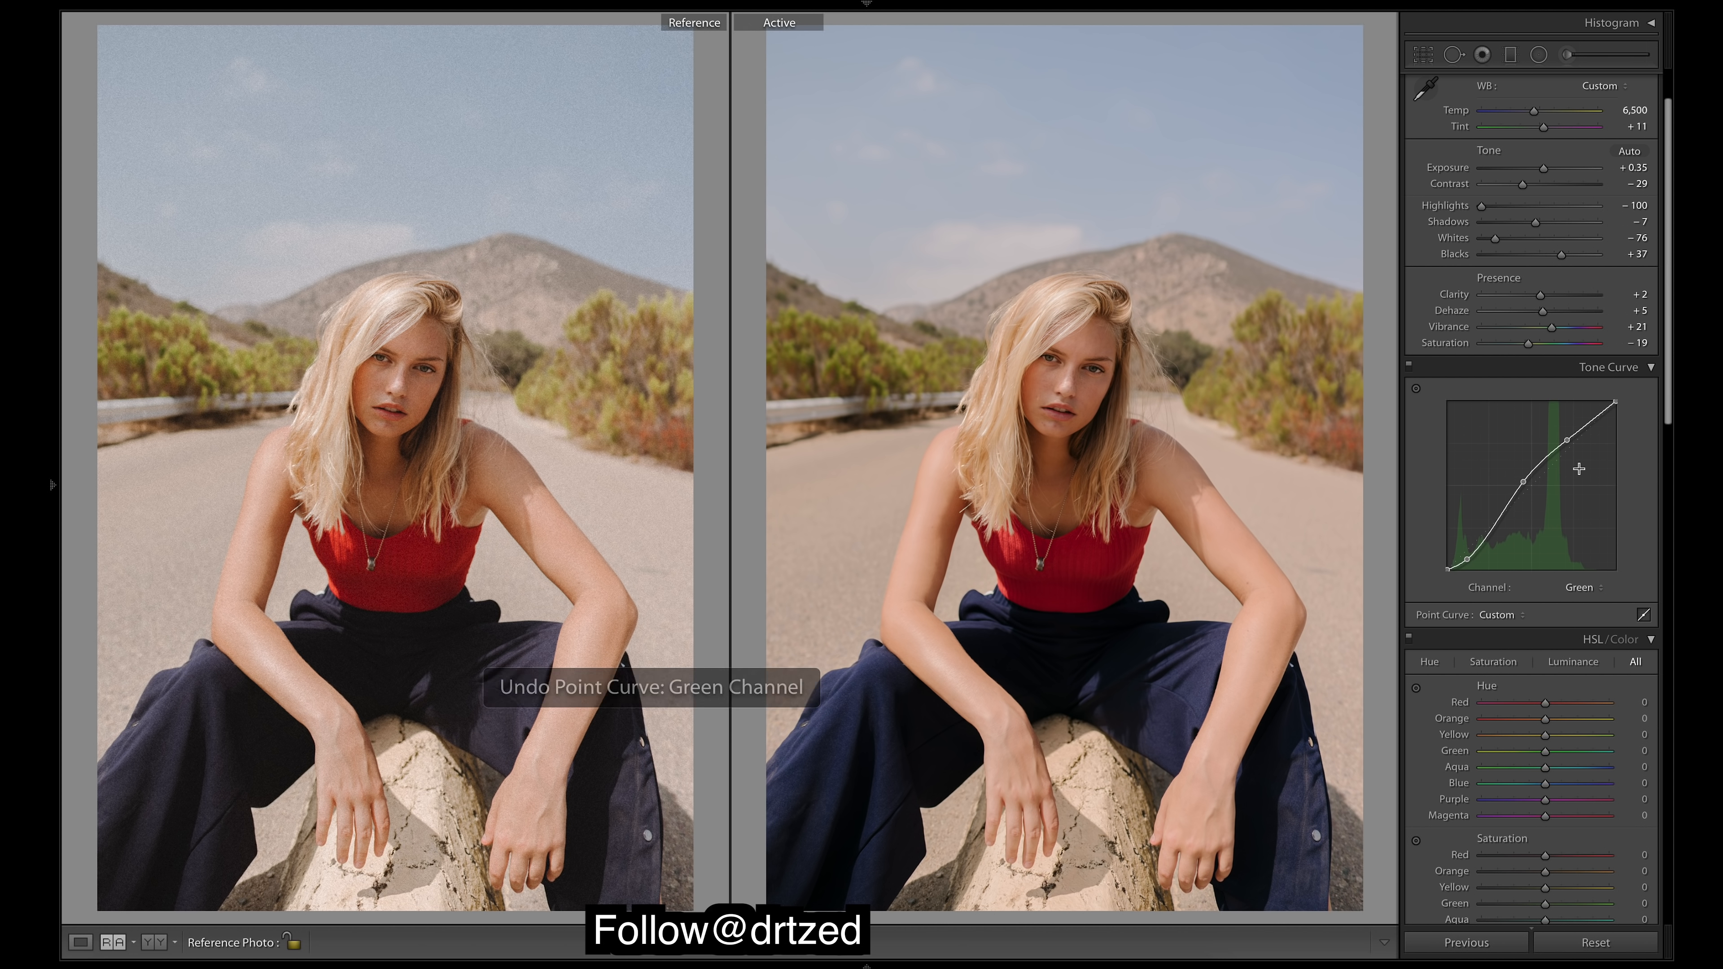
{"action": "left_click_drag", "start_coordinate": [1526, 481], "coordinate": [1538, 494]}
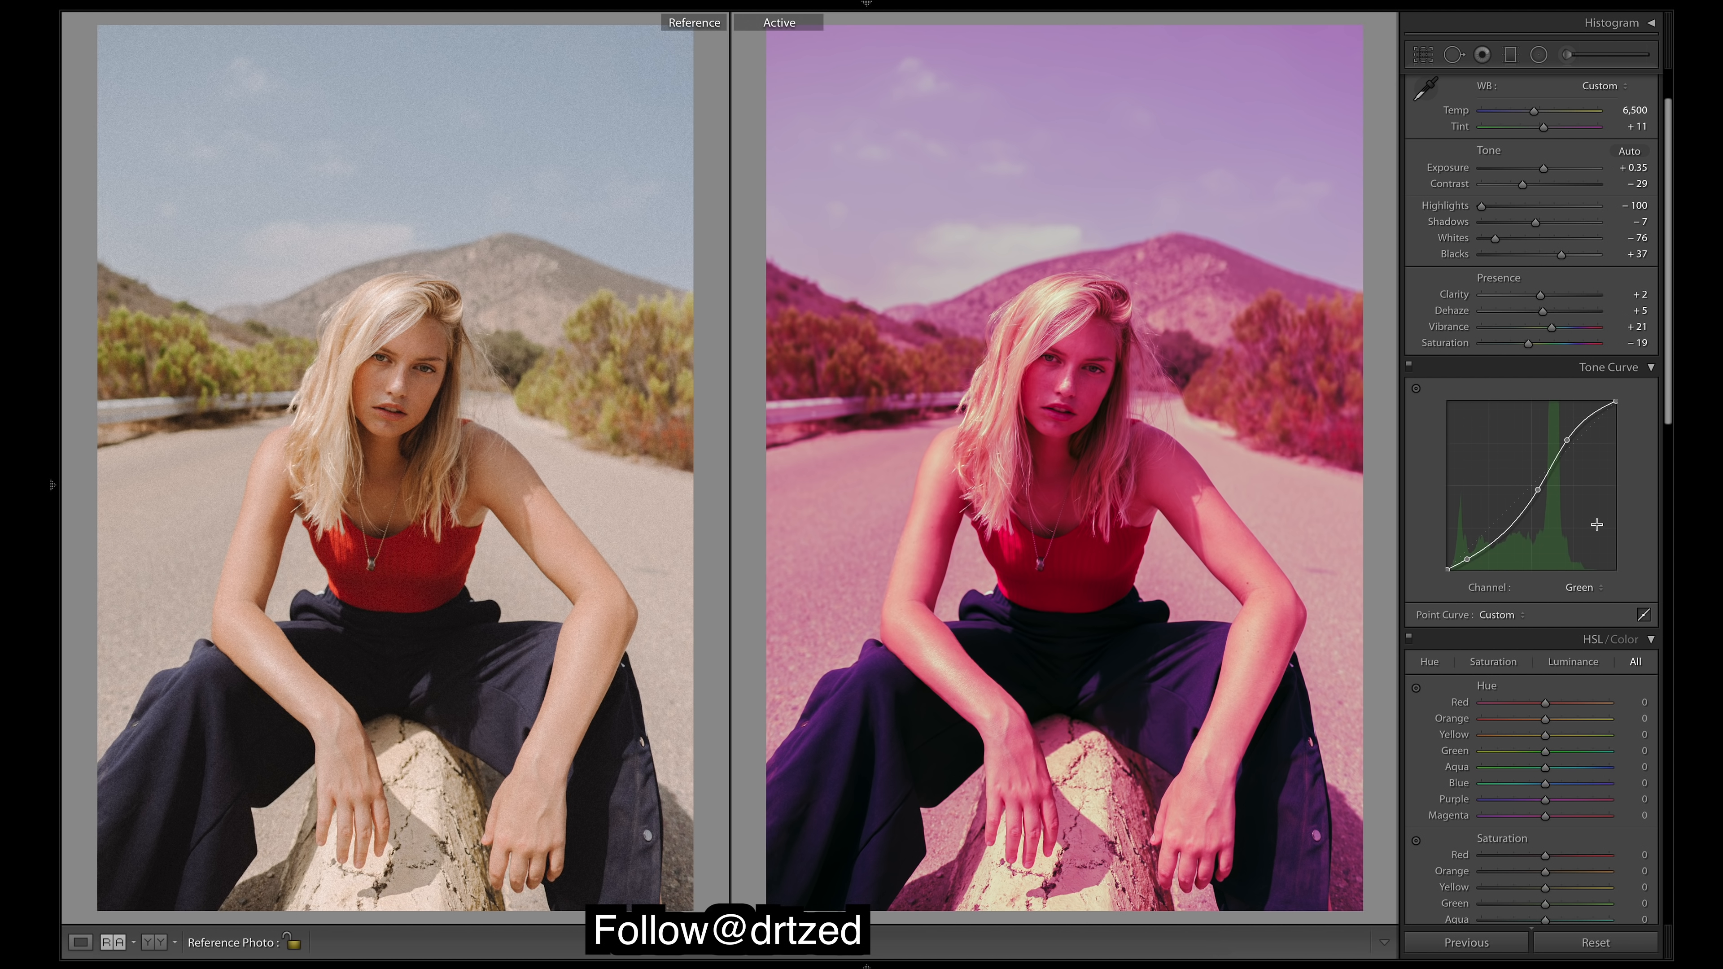
{"action": "key", "text": "ctrl+z"}
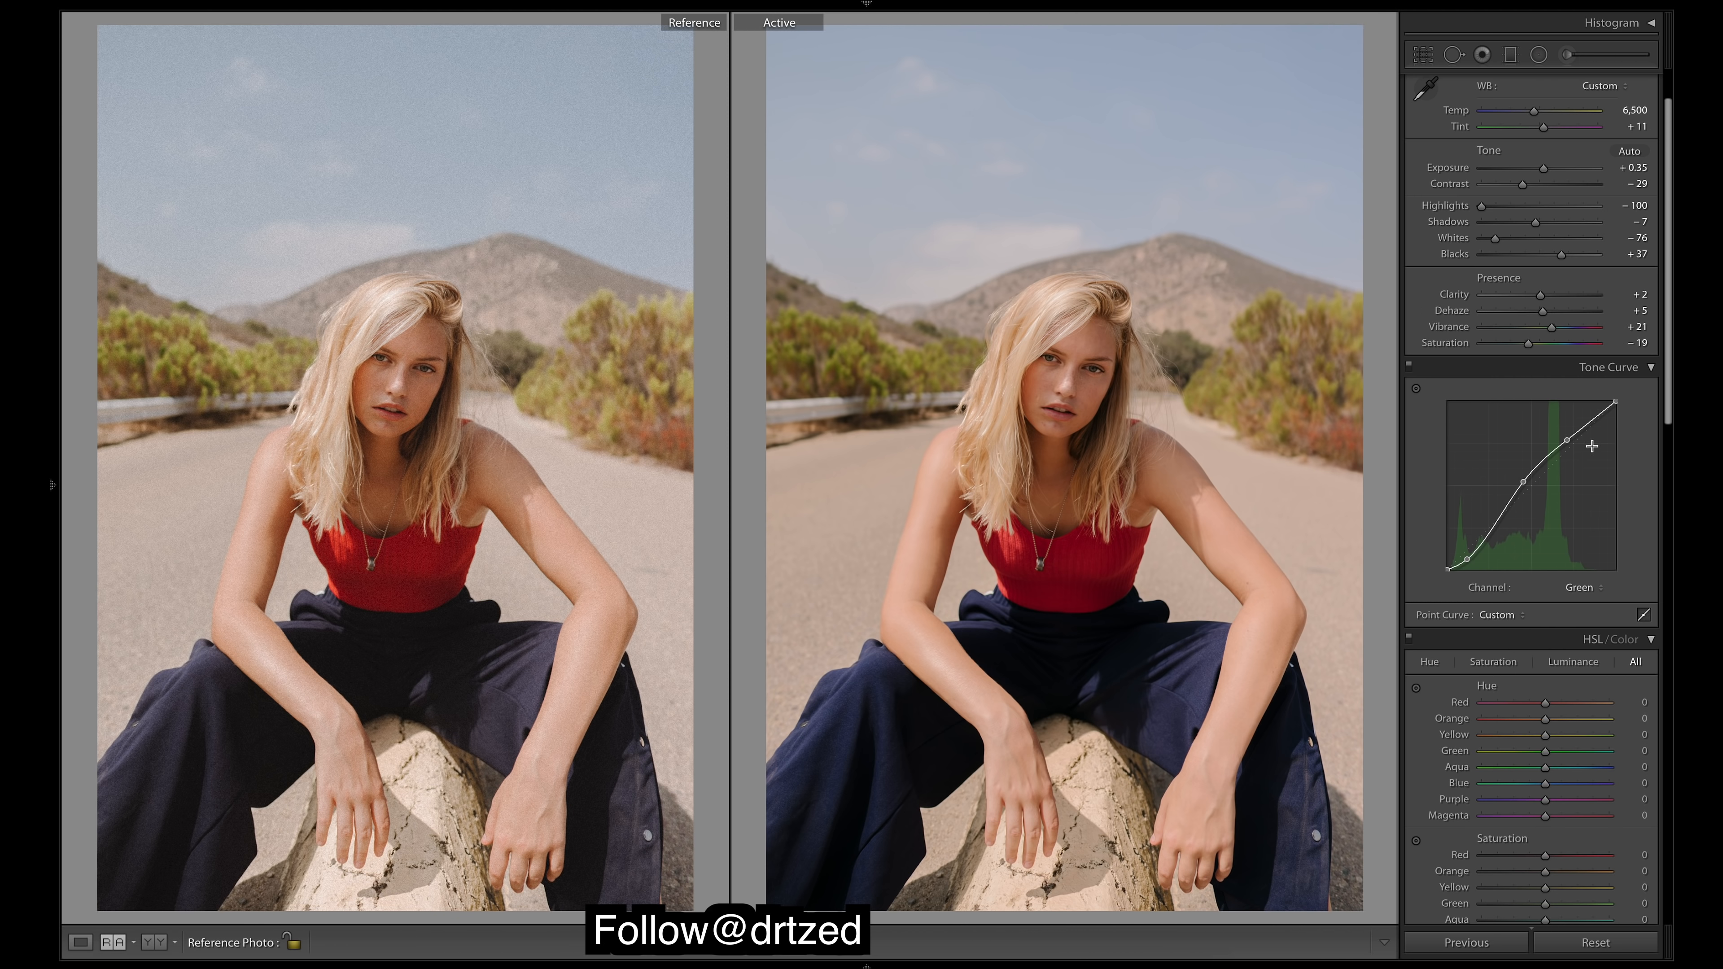
{"action": "left_click_drag", "start_coordinate": [1668, 140], "coordinate": [1667, 246]}
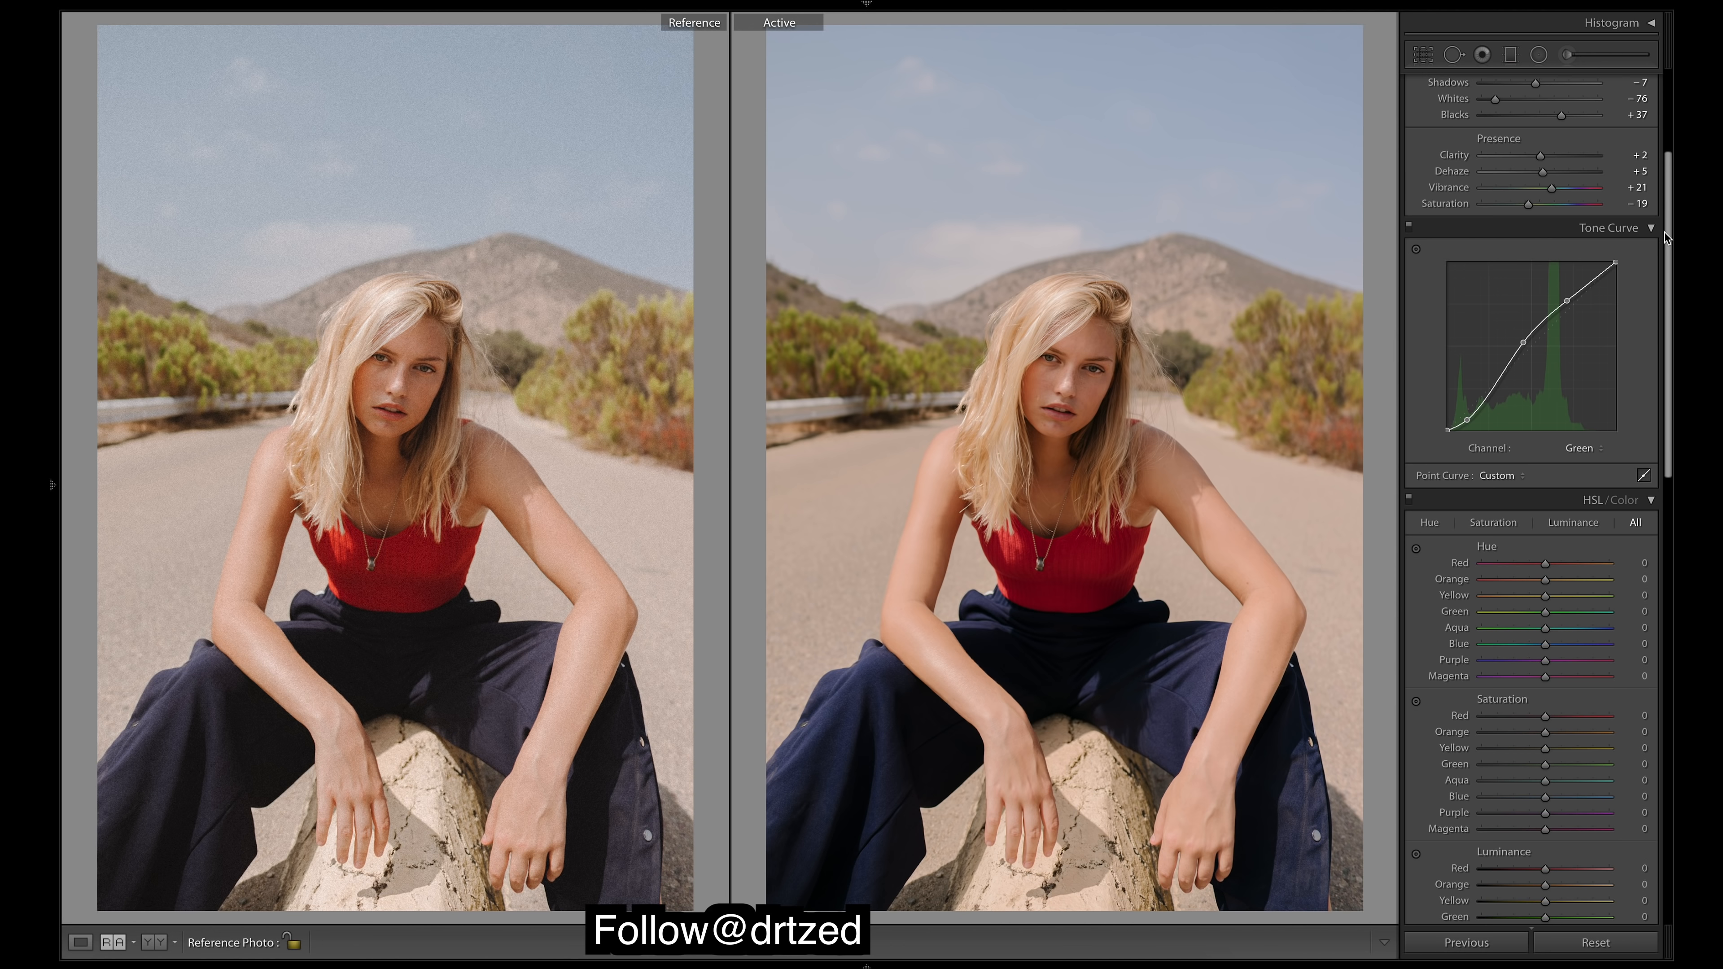
{"action": "scroll", "coordinate": [1668, 227], "scroll_direction": "up", "scroll_amount": 3}
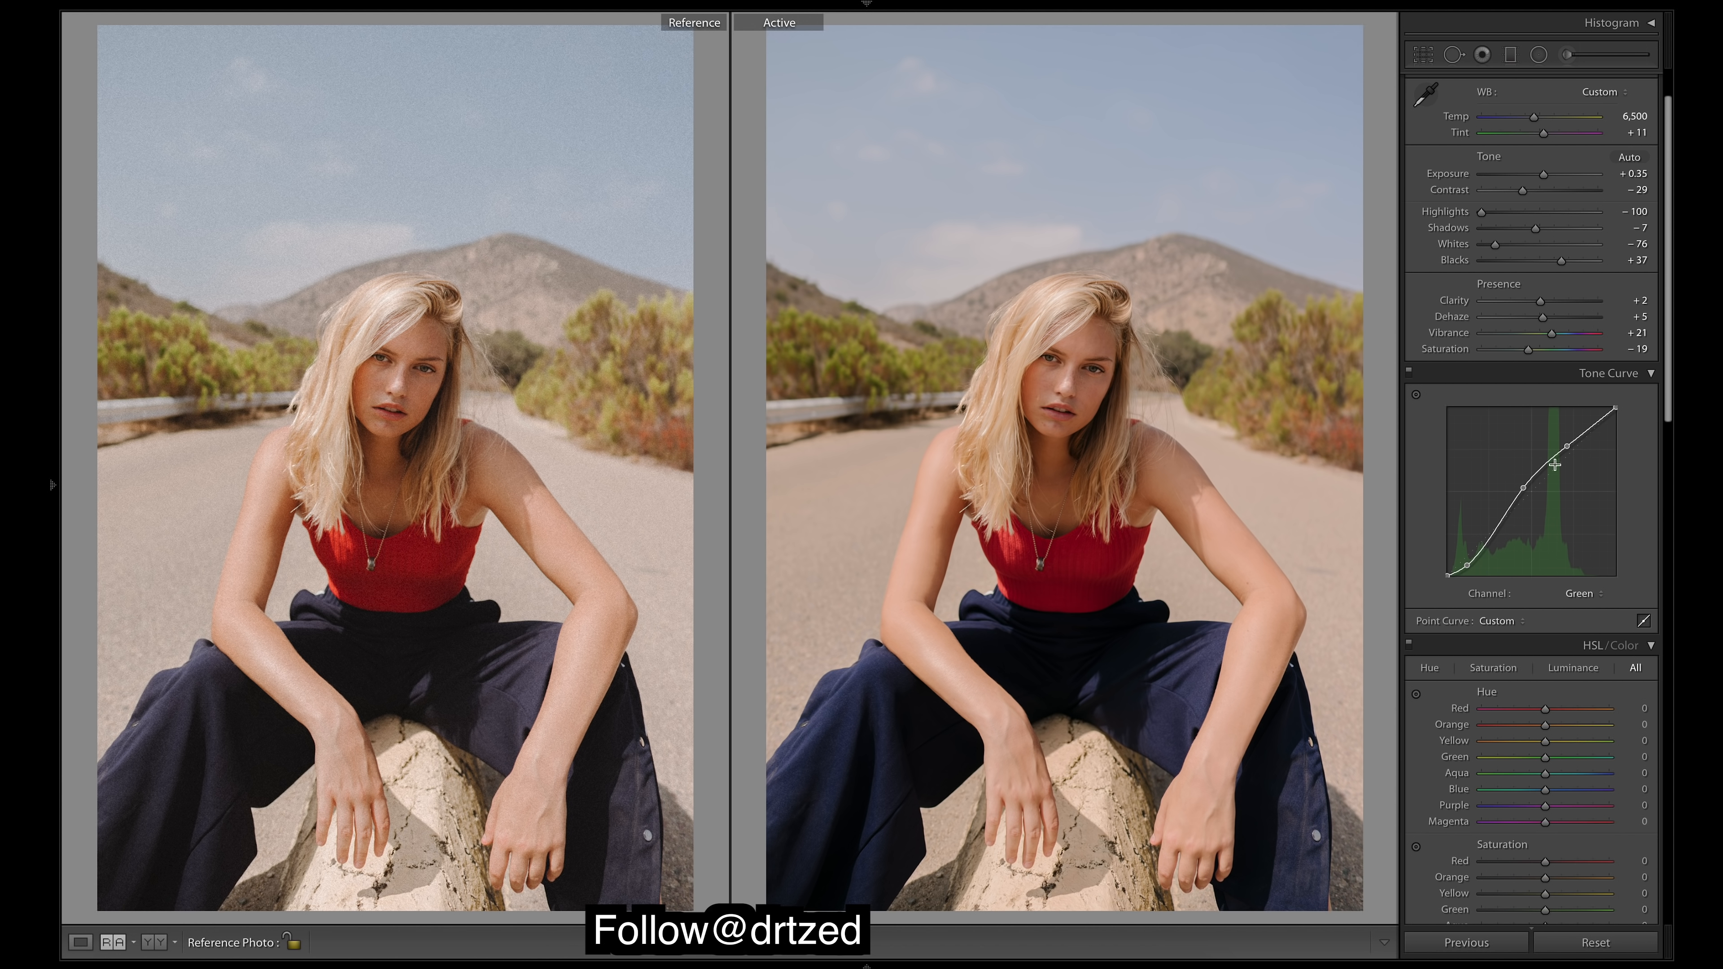
{"action": "left_click", "coordinate": [1599, 595]}
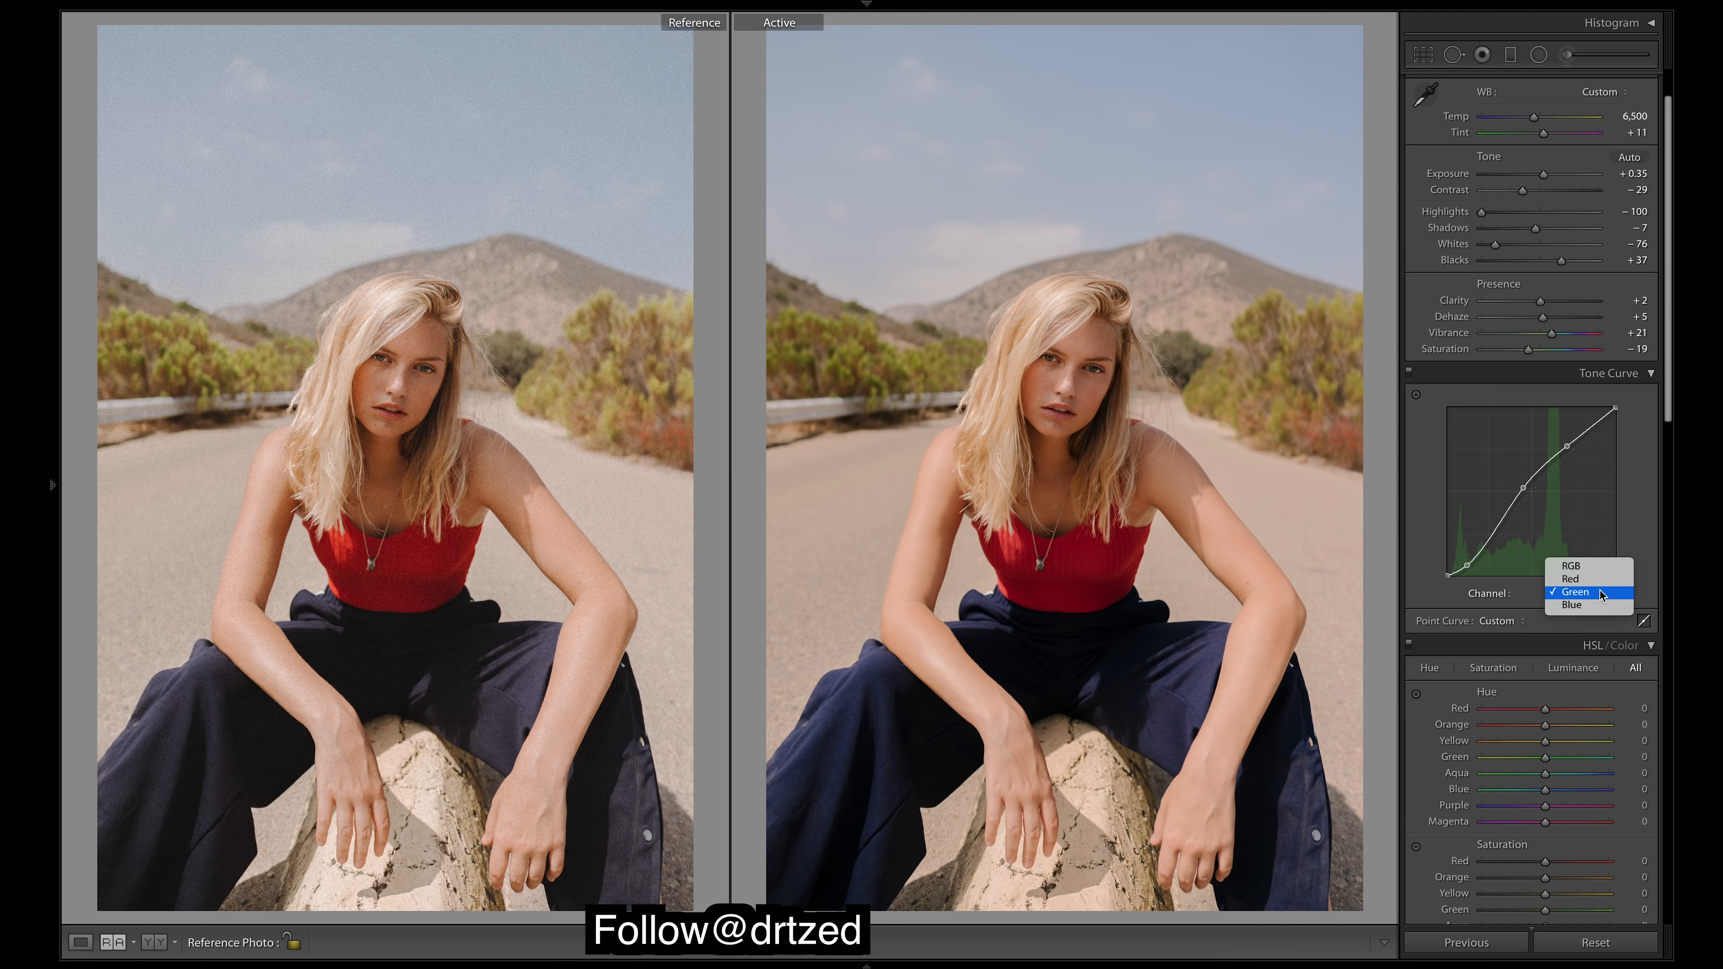
{"action": "left_click", "coordinate": [1588, 566]}
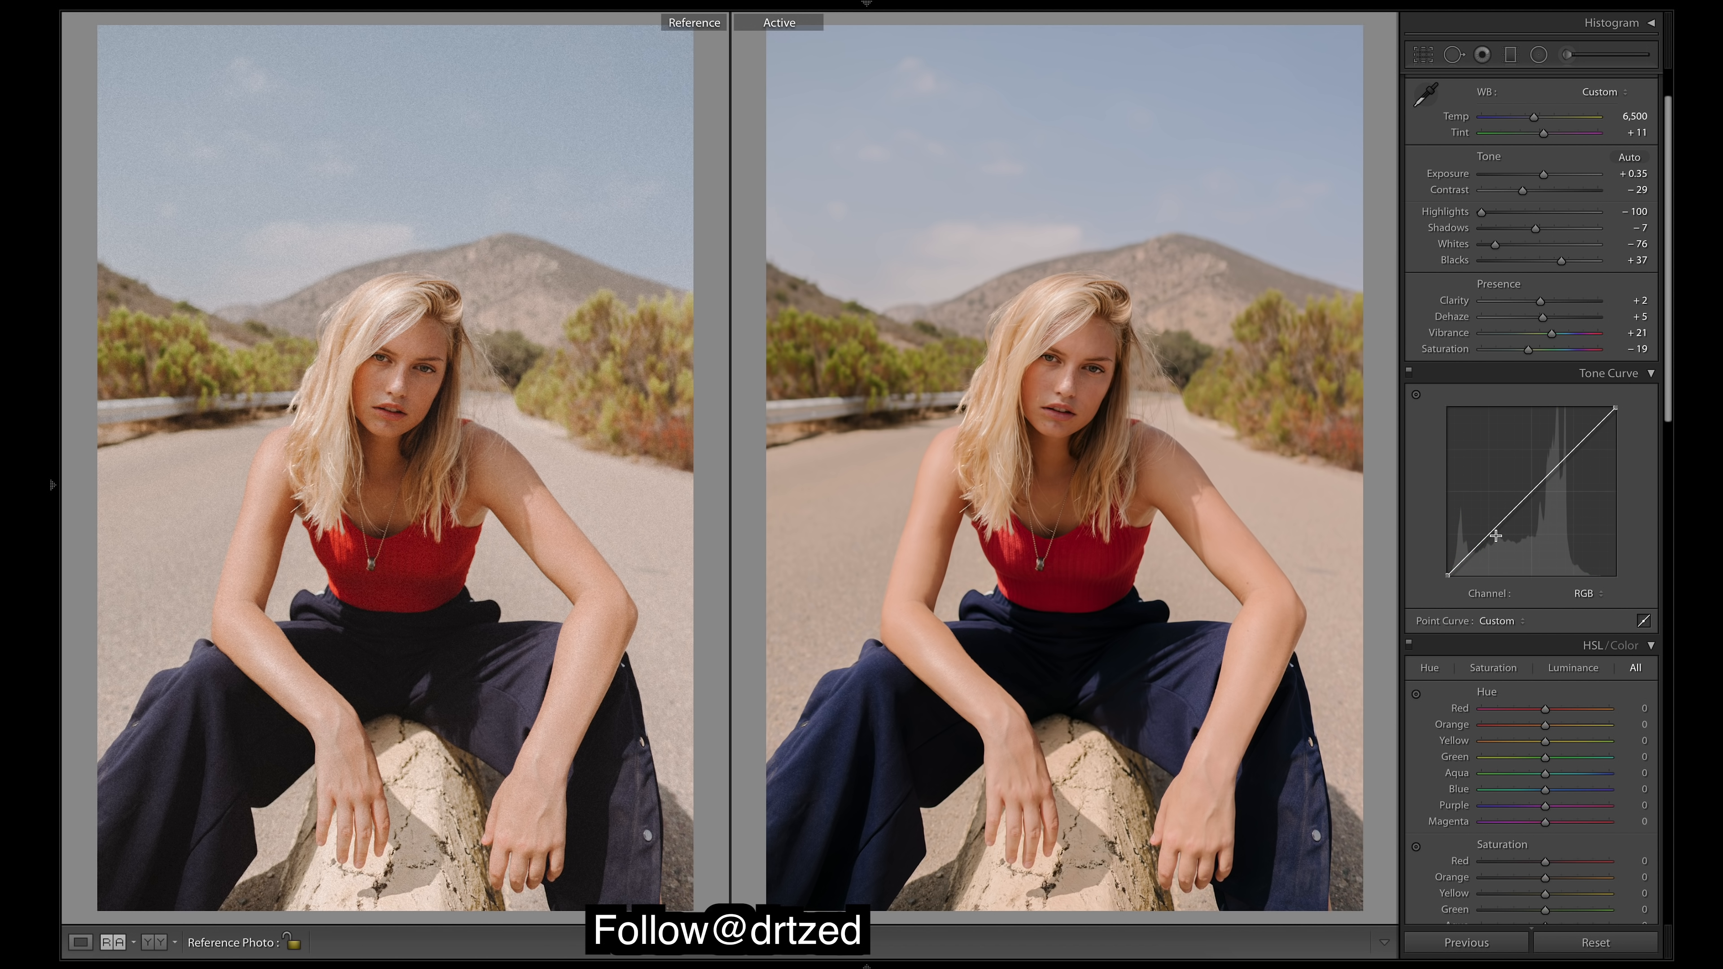
Step: Undo the flattening of the RGB tone curve to restore the version with the raised black point and shadow, midtone and highlight points
{"action": "key", "text": "ctrl+z"}
{"action": "key", "text": "ctrl+z"}
{"action": "key", "text": "ctrl+z"}
{"action": "key", "text": "ctrl+z"}
{"action": "key", "text": "ctrl+z"}
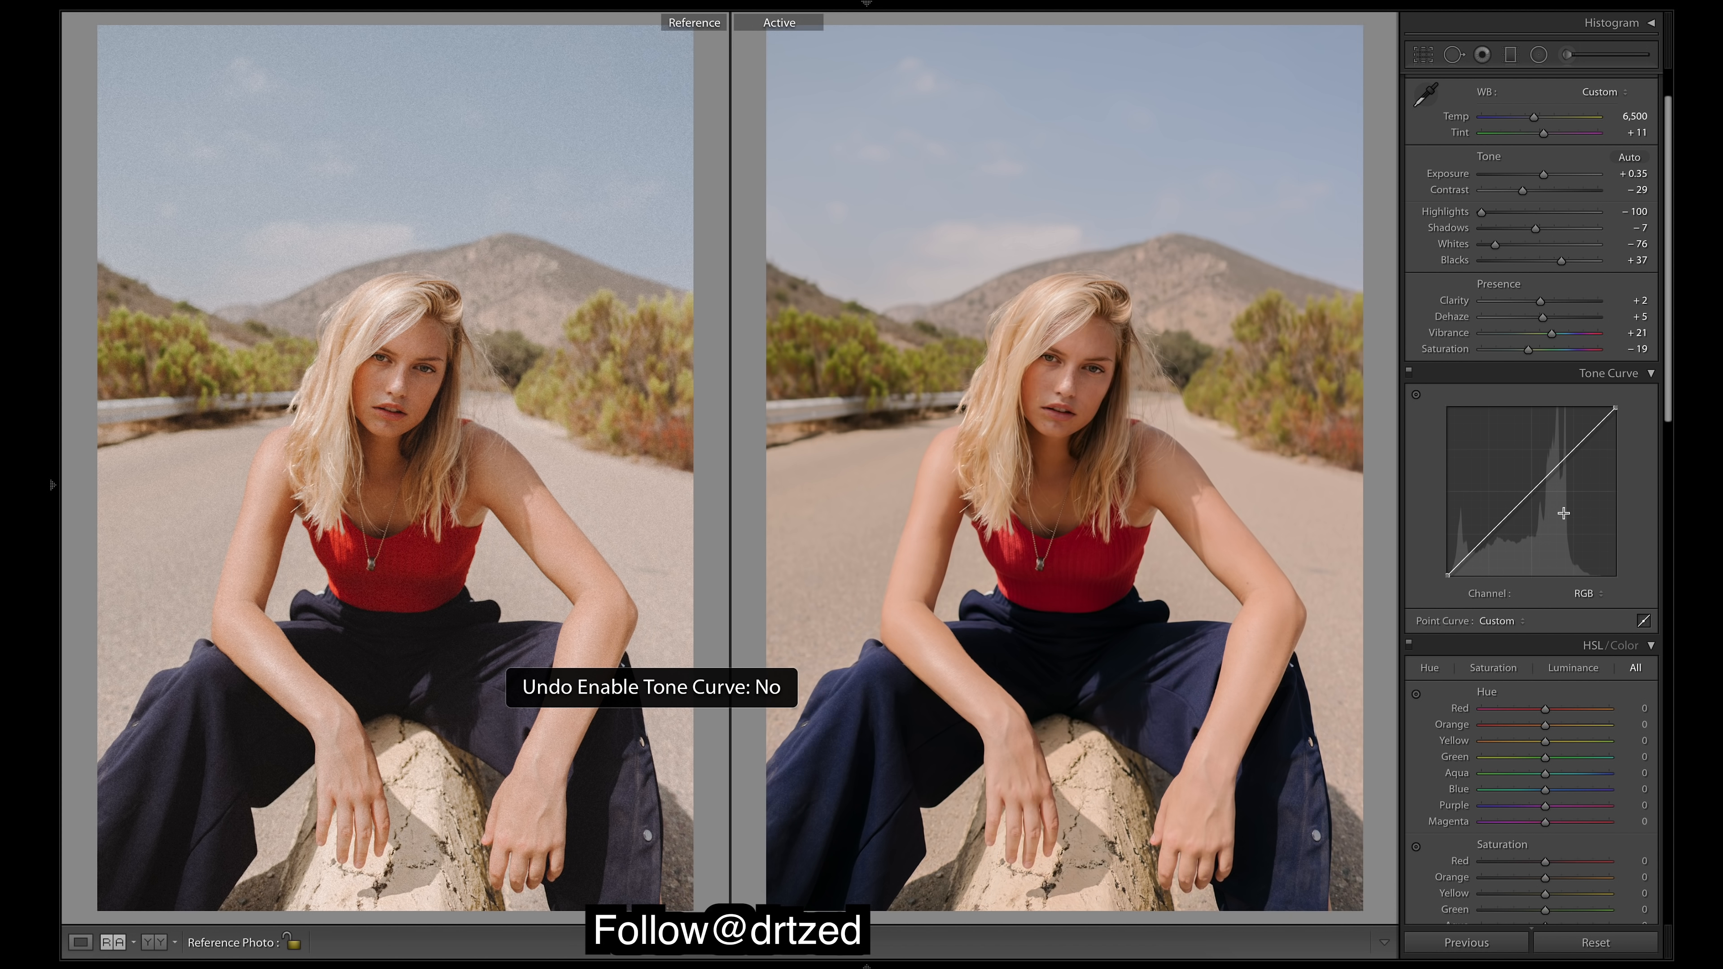
{"action": "key", "text": "ctrl+z"}
{"action": "key", "text": "ctrl+z"}
{"action": "key", "text": "ctrl+z"}
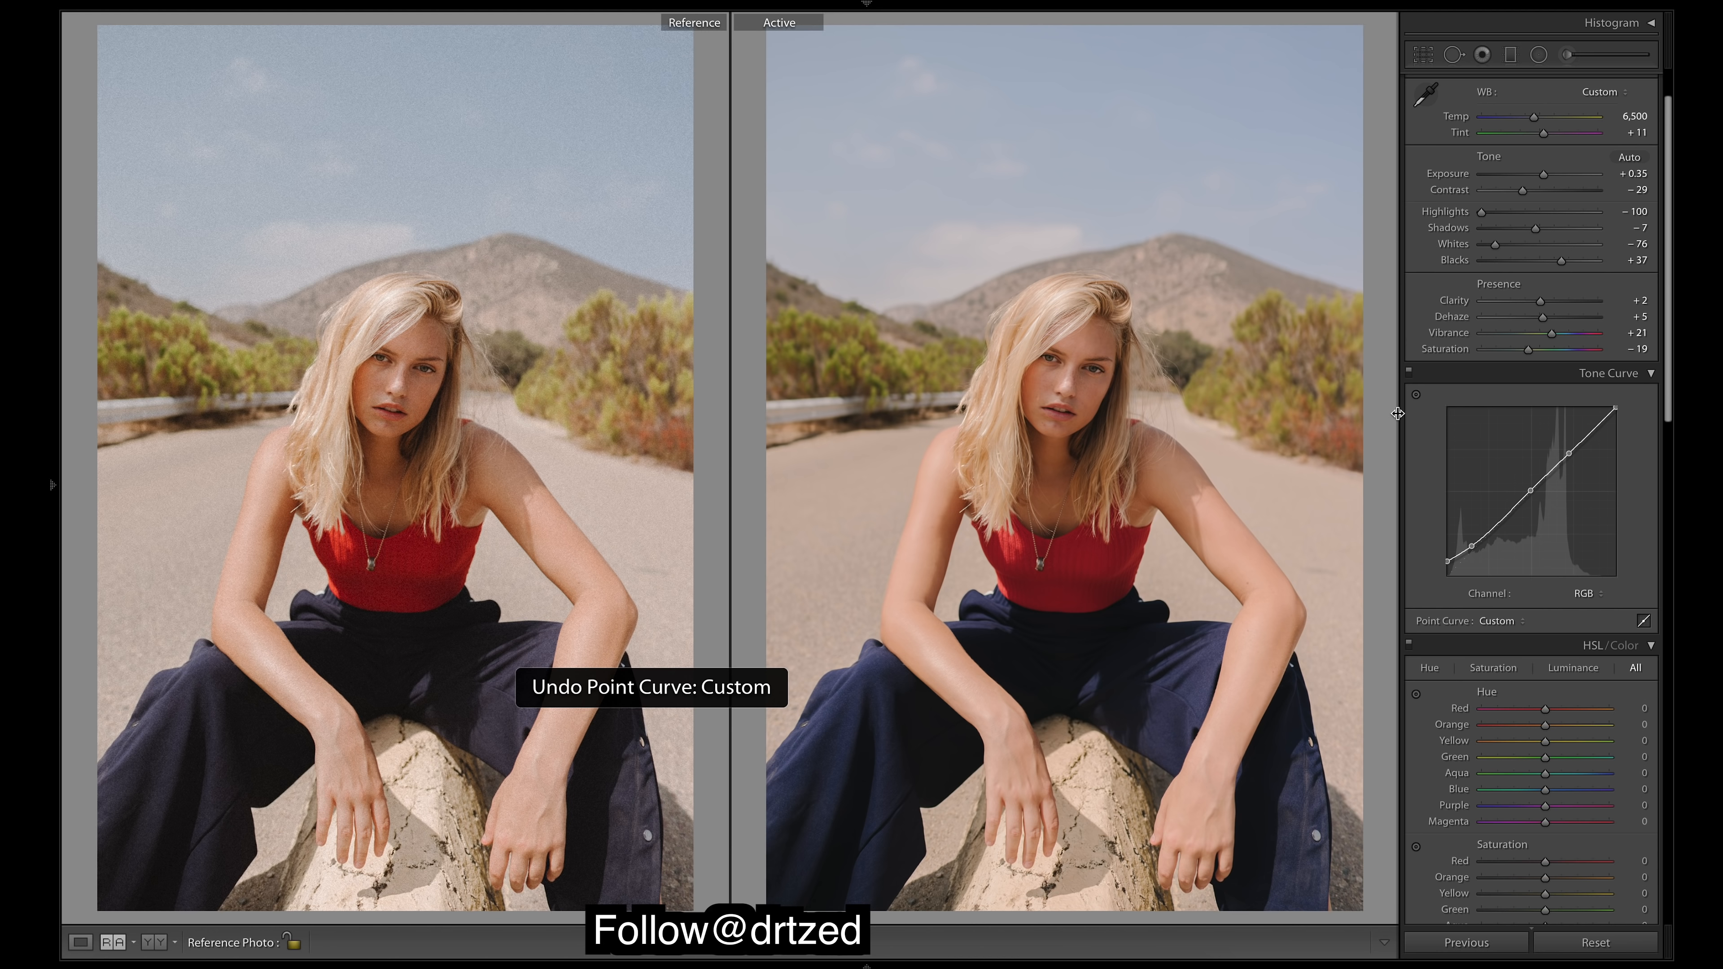
{"action": "left_click", "coordinate": [1416, 380]}
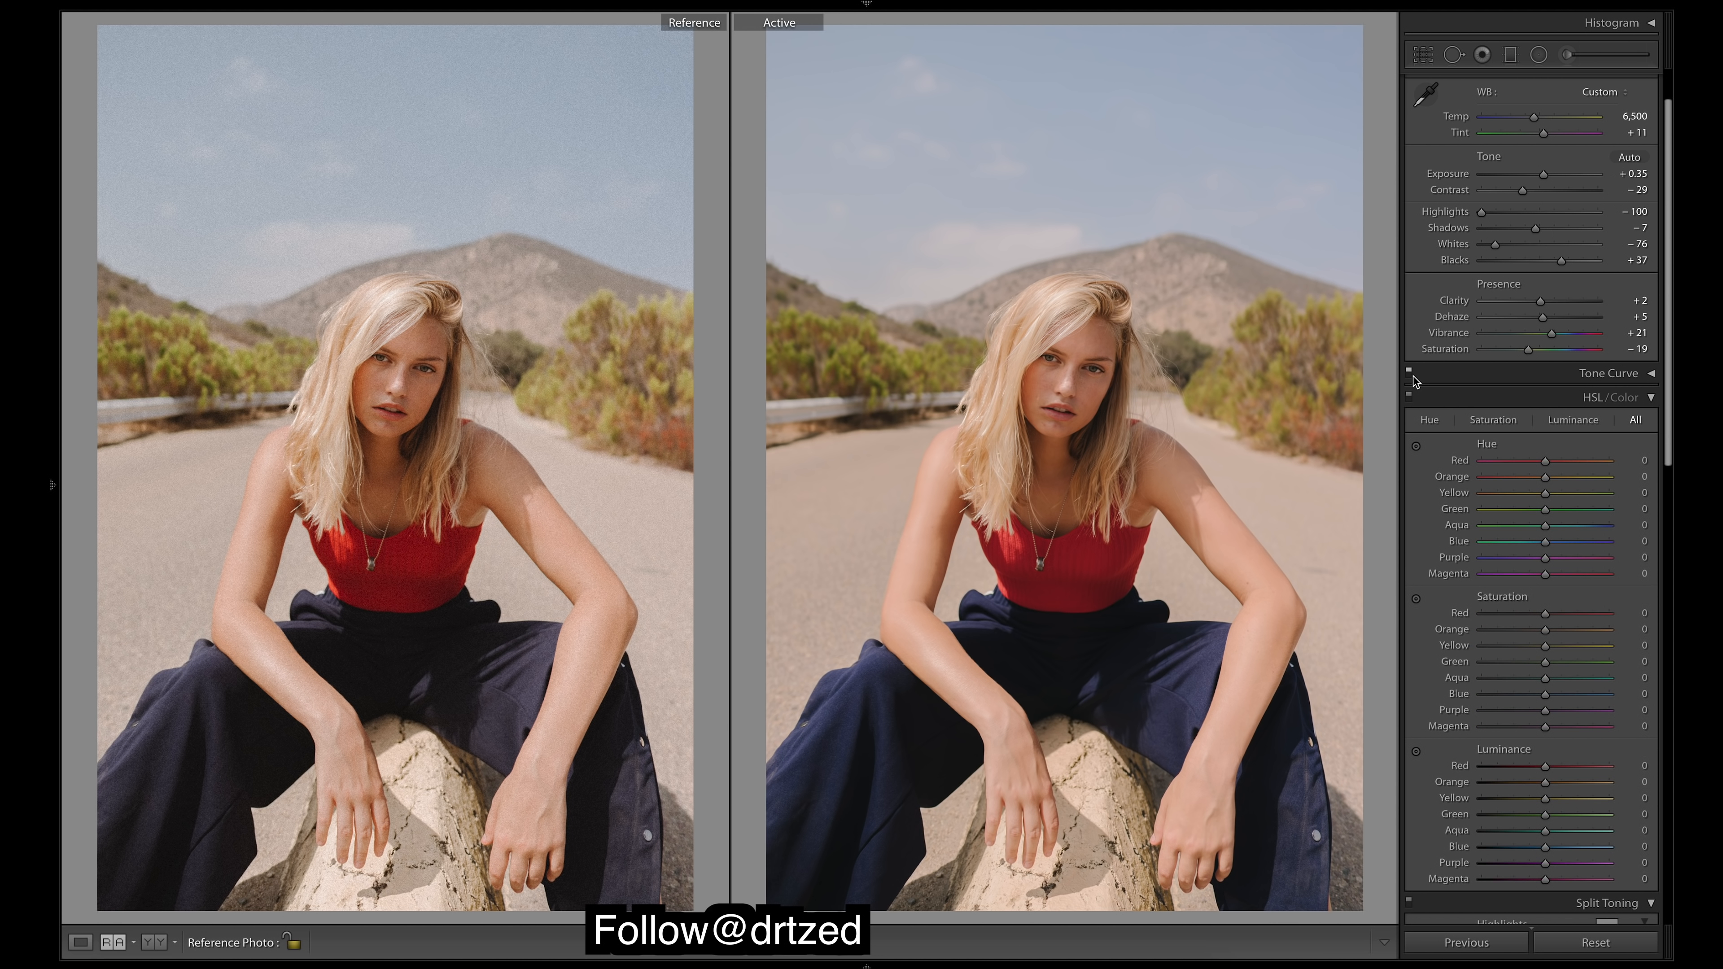
{"action": "left_click", "coordinate": [1649, 378]}
Step: Add film grain to the photo with an amount of 71 and adjust its roughness
{"action": "left_click_drag", "start_coordinate": [1668, 257], "coordinate": [1645, 503]}
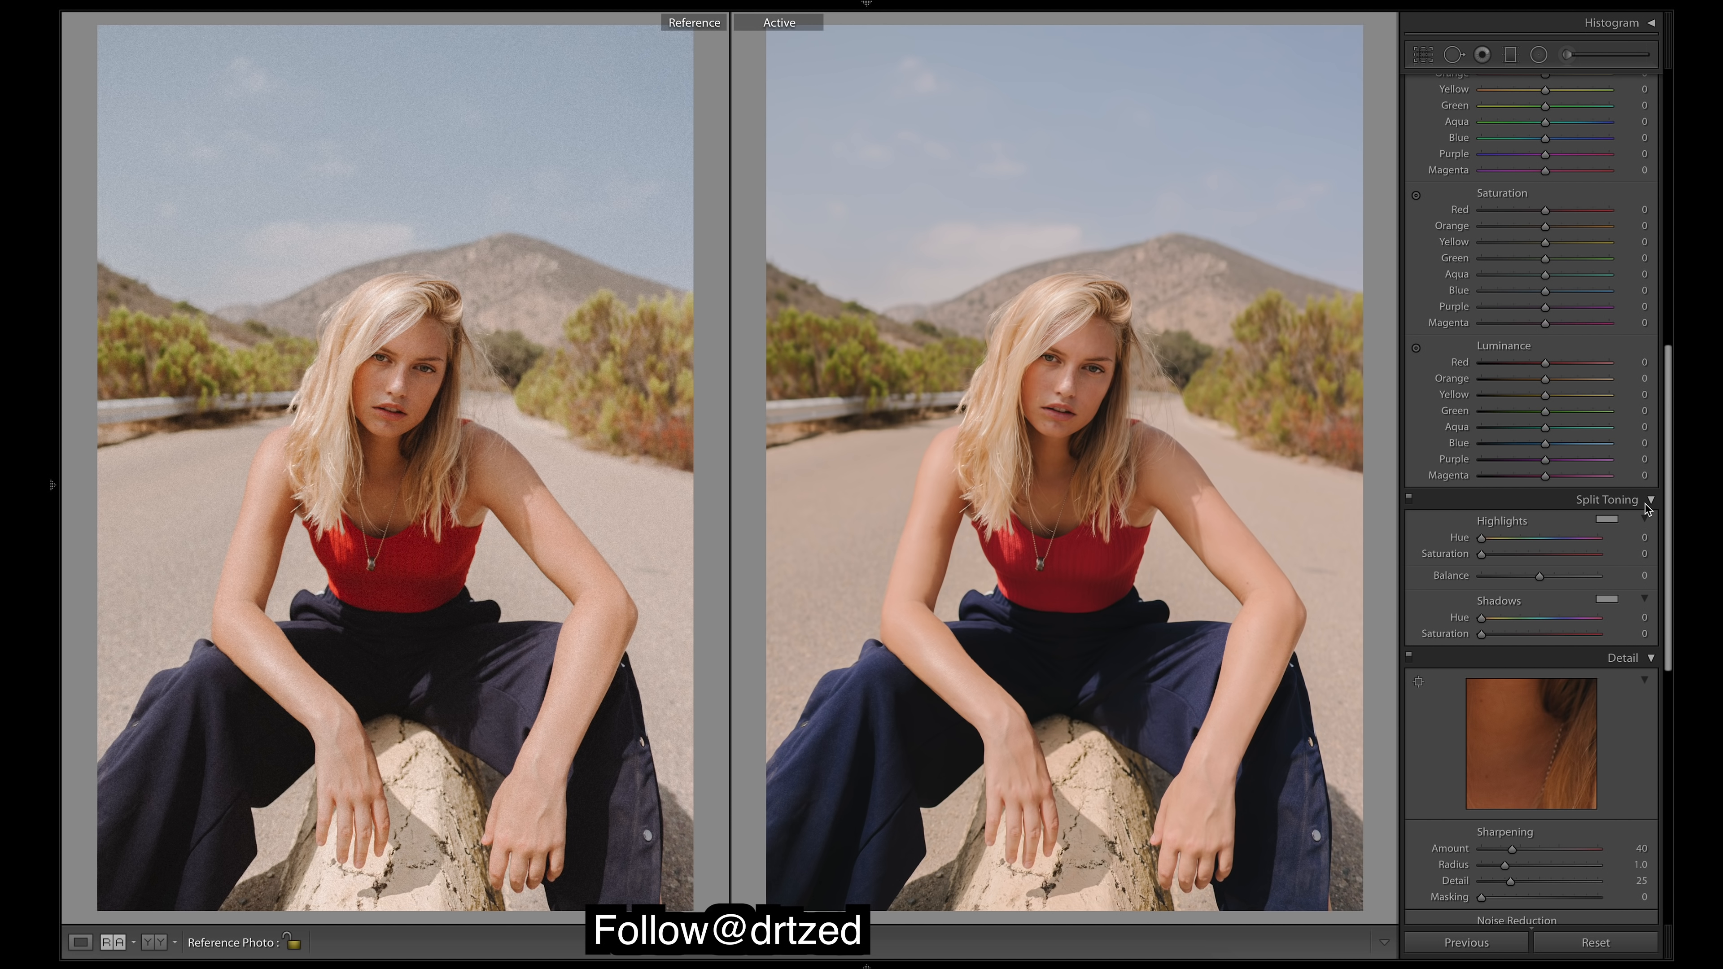
{"action": "scroll", "coordinate": [1646, 507], "scroll_direction": "down", "scroll_amount": 10}
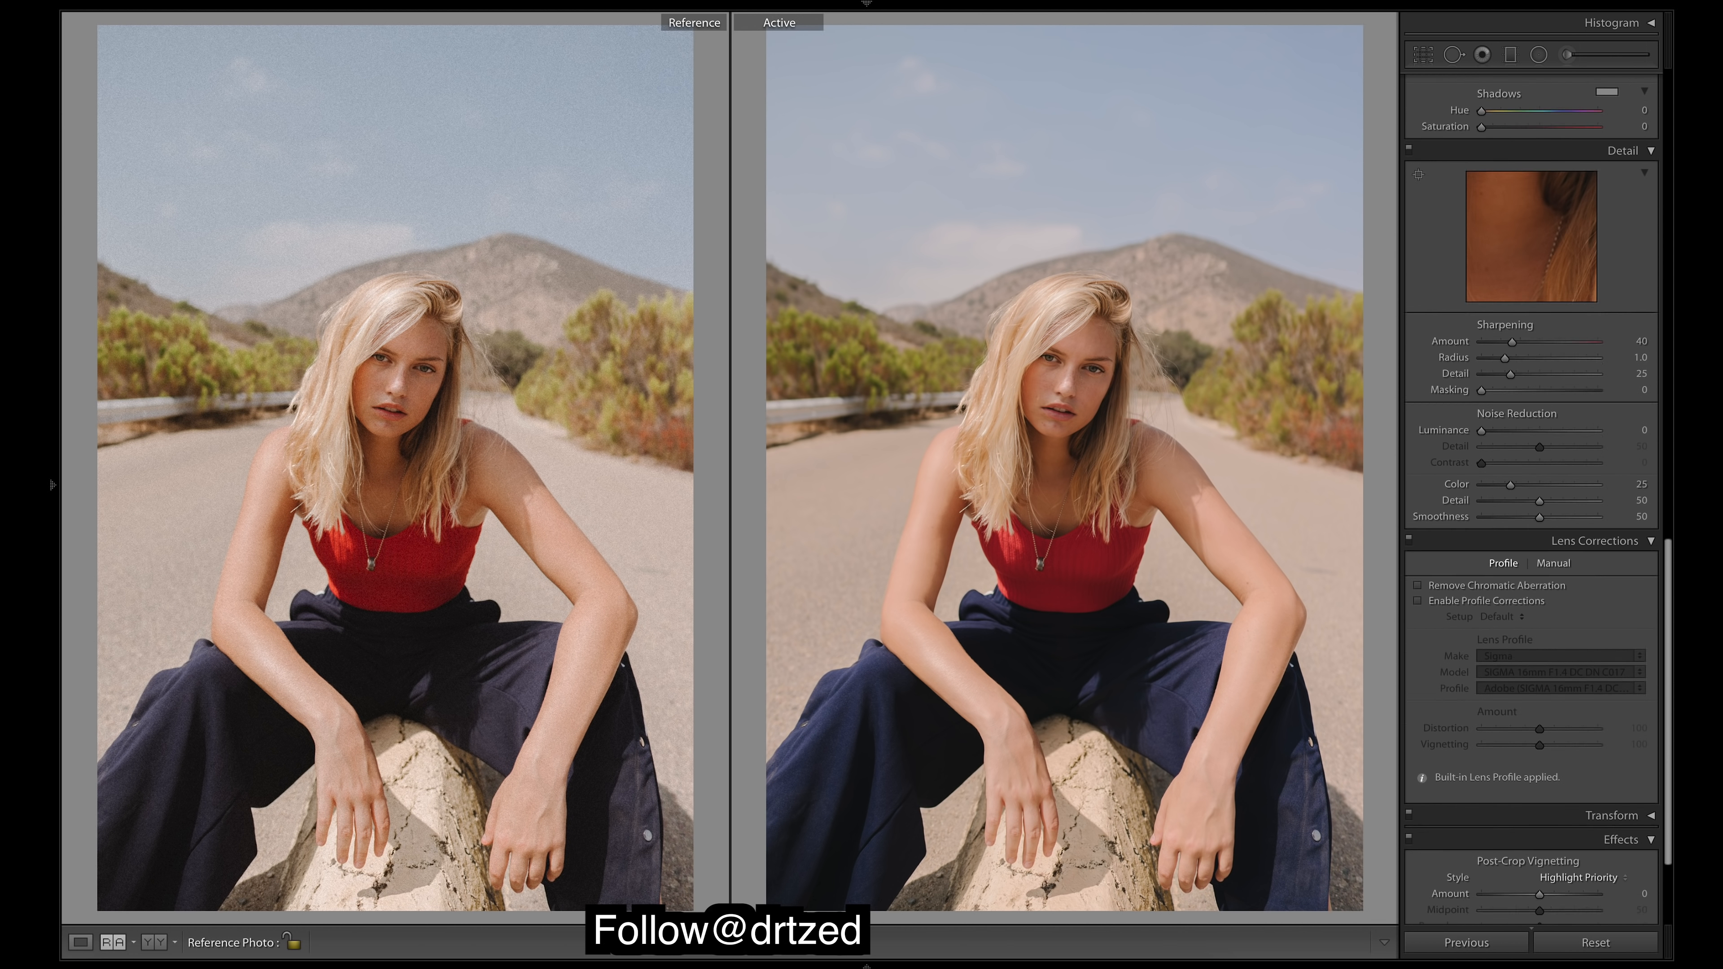
{"action": "scroll", "coordinate": [1531, 500], "scroll_direction": "down", "scroll_amount": 4}
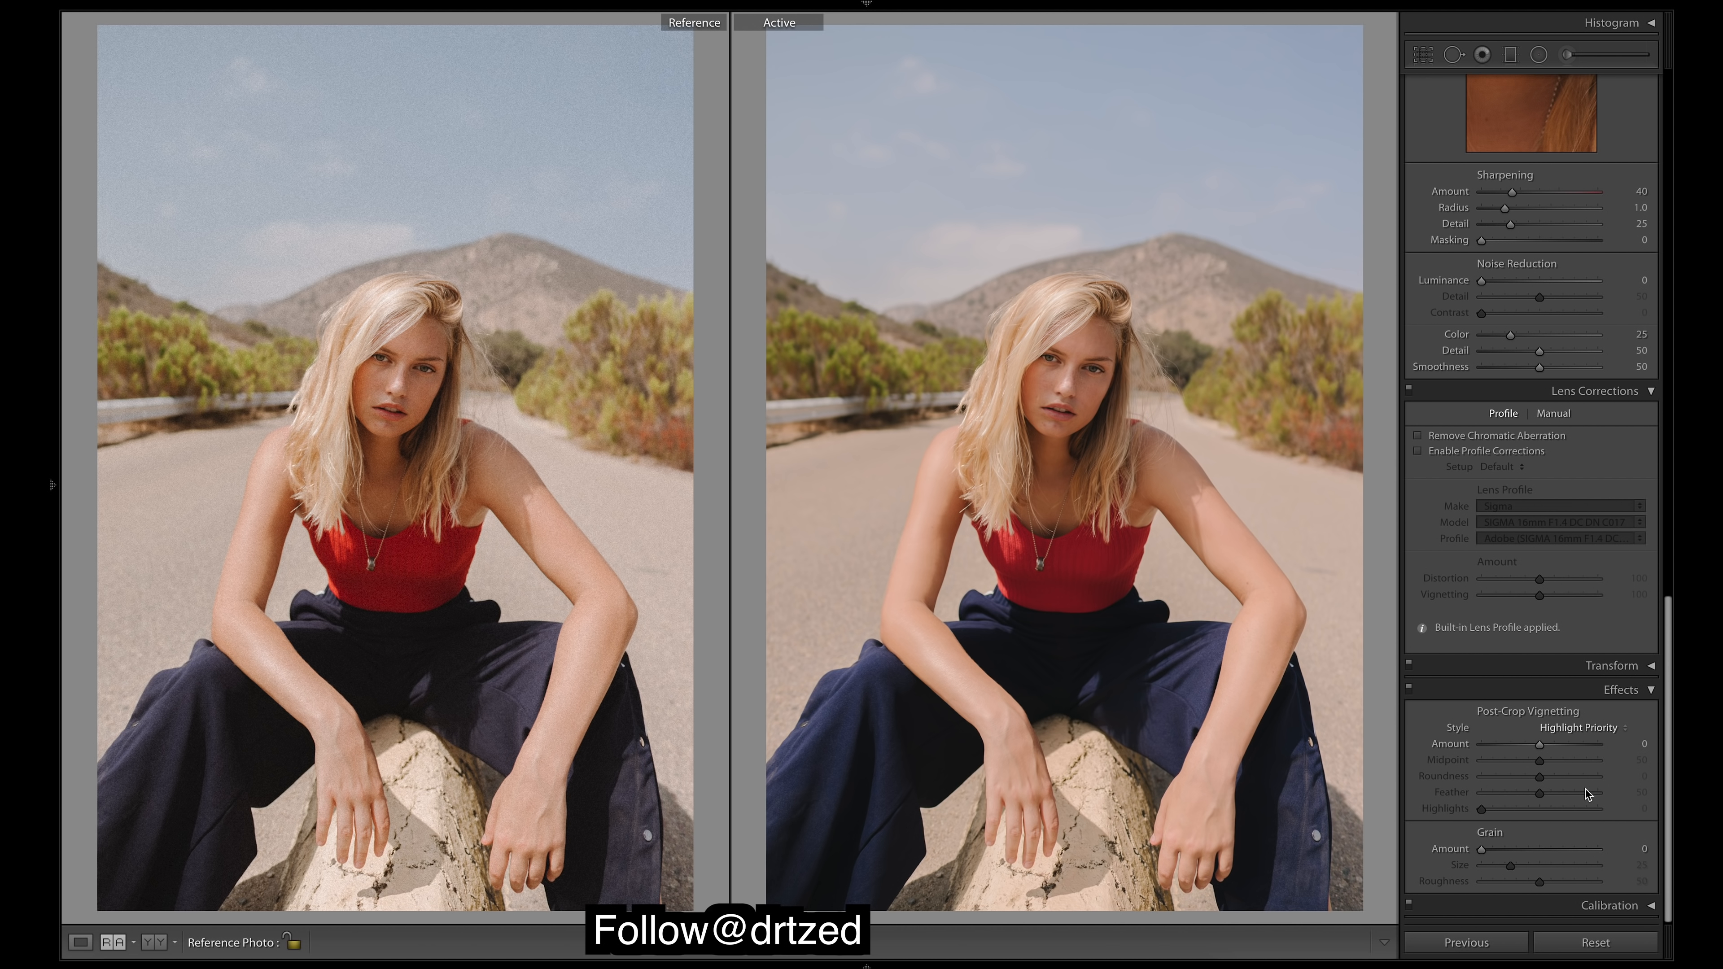
{"action": "left_click_drag", "start_coordinate": [1534, 848], "coordinate": [1545, 849]}
{"action": "mouse_move", "coordinate": [1528, 876]}
{"action": "left_mouse_down"}
{"action": "mouse_move", "coordinate": [1341, 875]}
{"action": "mouse_move", "coordinate": [1523, 885]}
{"action": "left_mouse_up"}
Step: Split-tone the photo with shadows at hue 32, saturation 10 and highlights at hue 215, saturation 8
{"action": "scroll", "coordinate": [1658, 607], "scroll_direction": "up", "scroll_amount": 3}
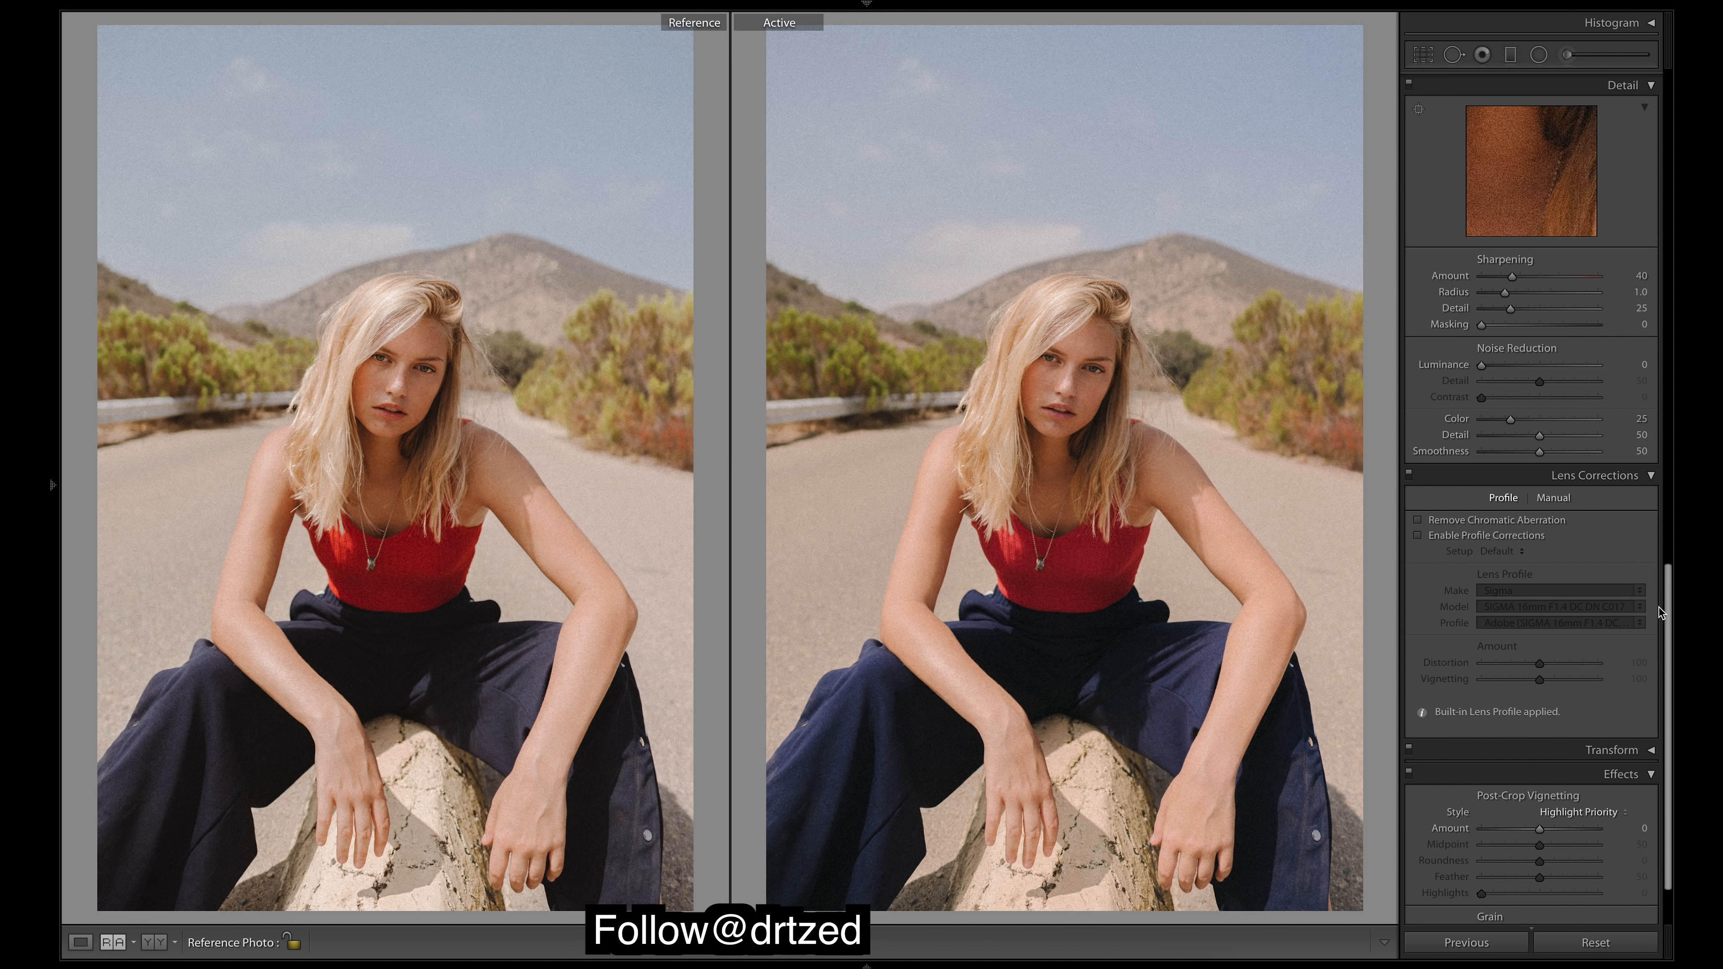
{"action": "scroll", "coordinate": [1661, 602], "scroll_direction": "up", "scroll_amount": 10}
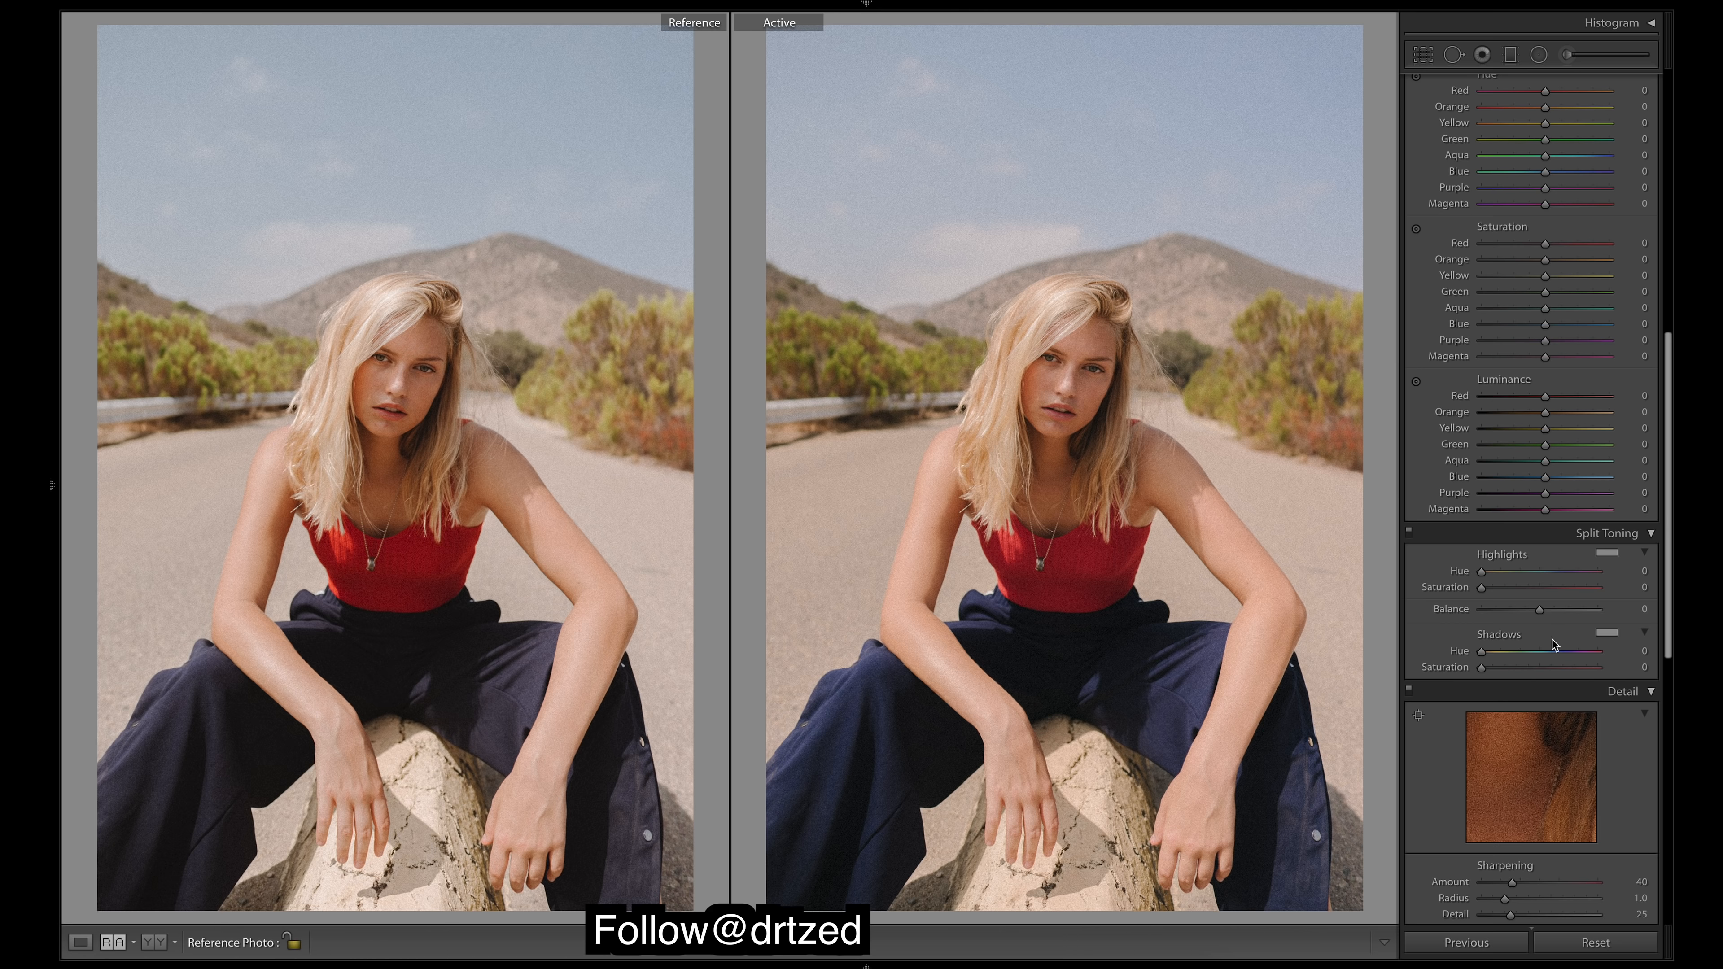
{"action": "left_click_drag", "start_coordinate": [1482, 652], "coordinate": [1493, 653]}
{"action": "left_click_drag", "start_coordinate": [1557, 569], "coordinate": [1555, 570]}
{"action": "left_click_drag", "start_coordinate": [1555, 574], "coordinate": [1554, 575]}
Step: Reduce the sharpening amount to 25
{"action": "scroll", "coordinate": [1668, 416], "scroll_direction": "down", "scroll_amount": 10}
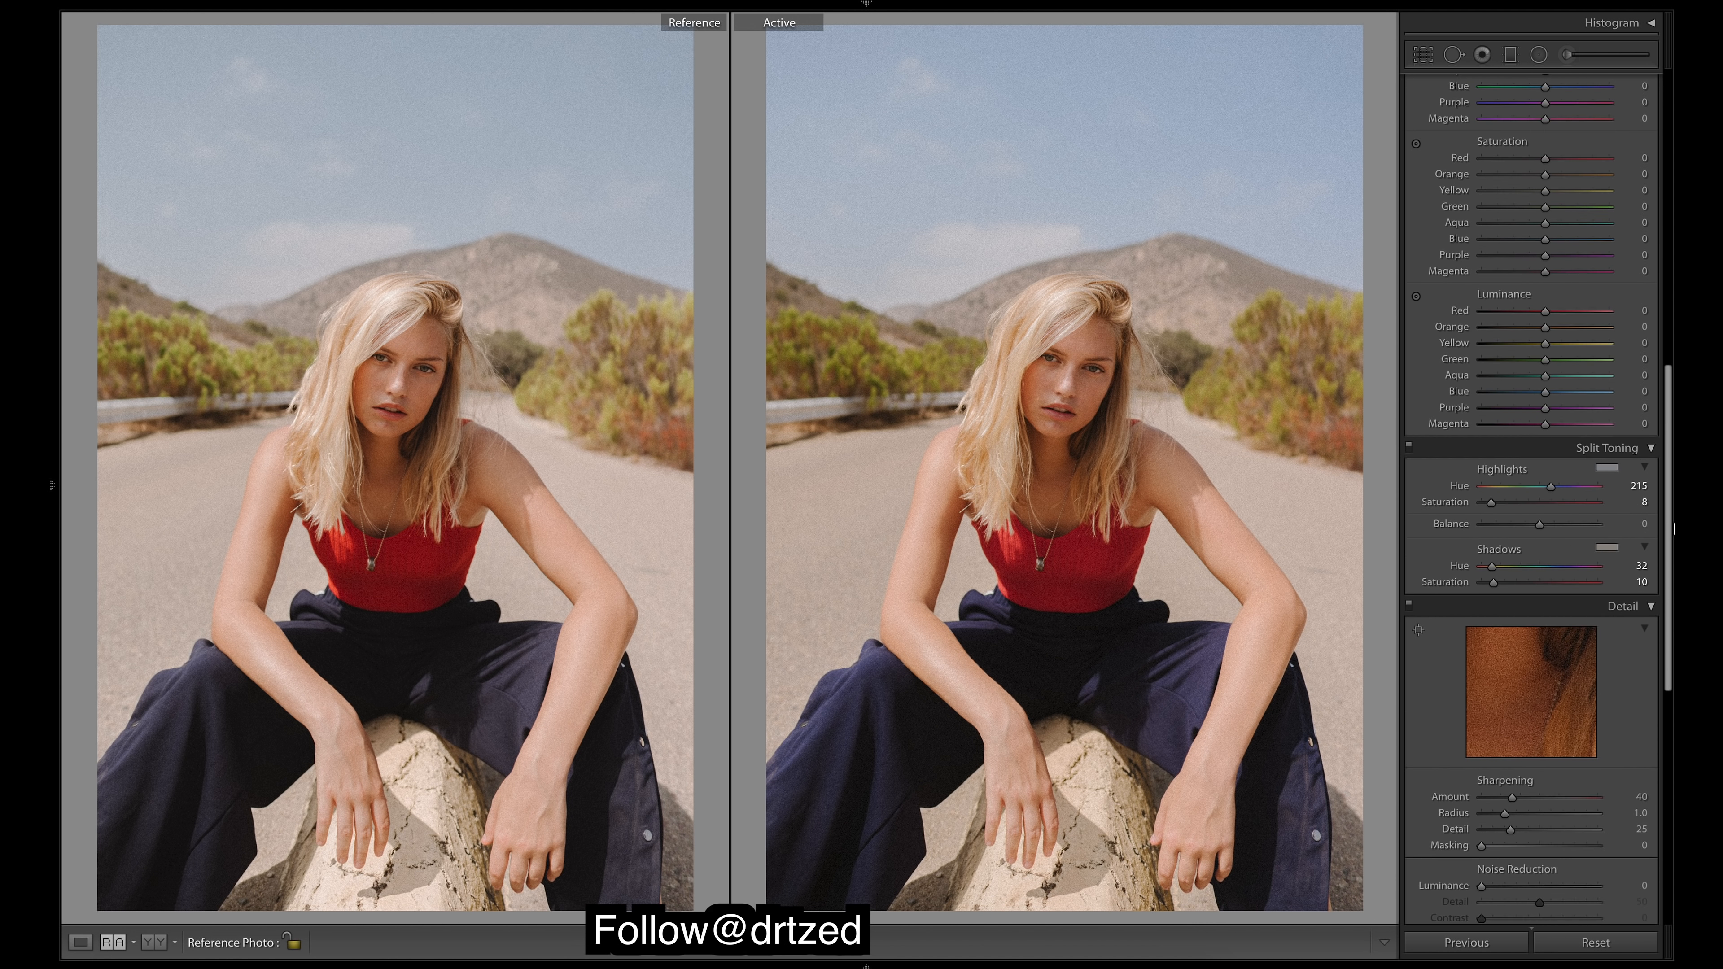
{"action": "left_click_drag", "start_coordinate": [1512, 466], "coordinate": [1498, 470]}
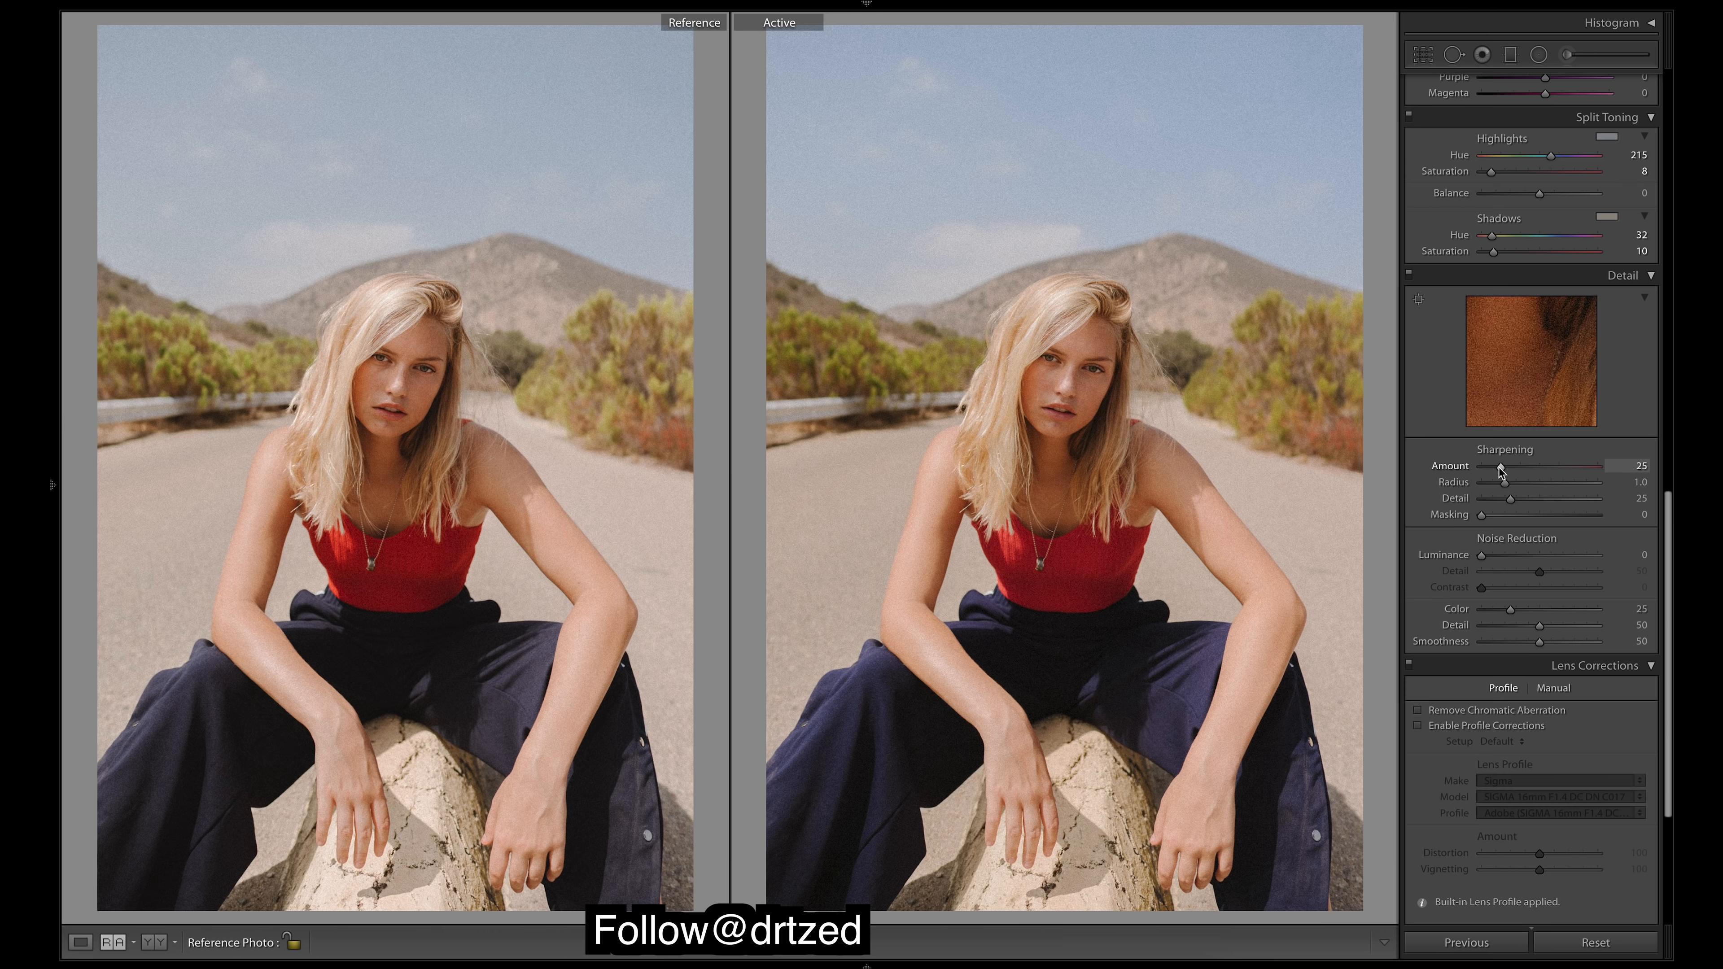
{"action": "scroll", "coordinate": [1660, 523], "scroll_direction": "up", "scroll_amount": 1}
Step: Shift the HSL hues to Red +10, Yellow −2 and Green +20
{"action": "left_click_drag", "start_coordinate": [1659, 522], "coordinate": [1641, 291]}
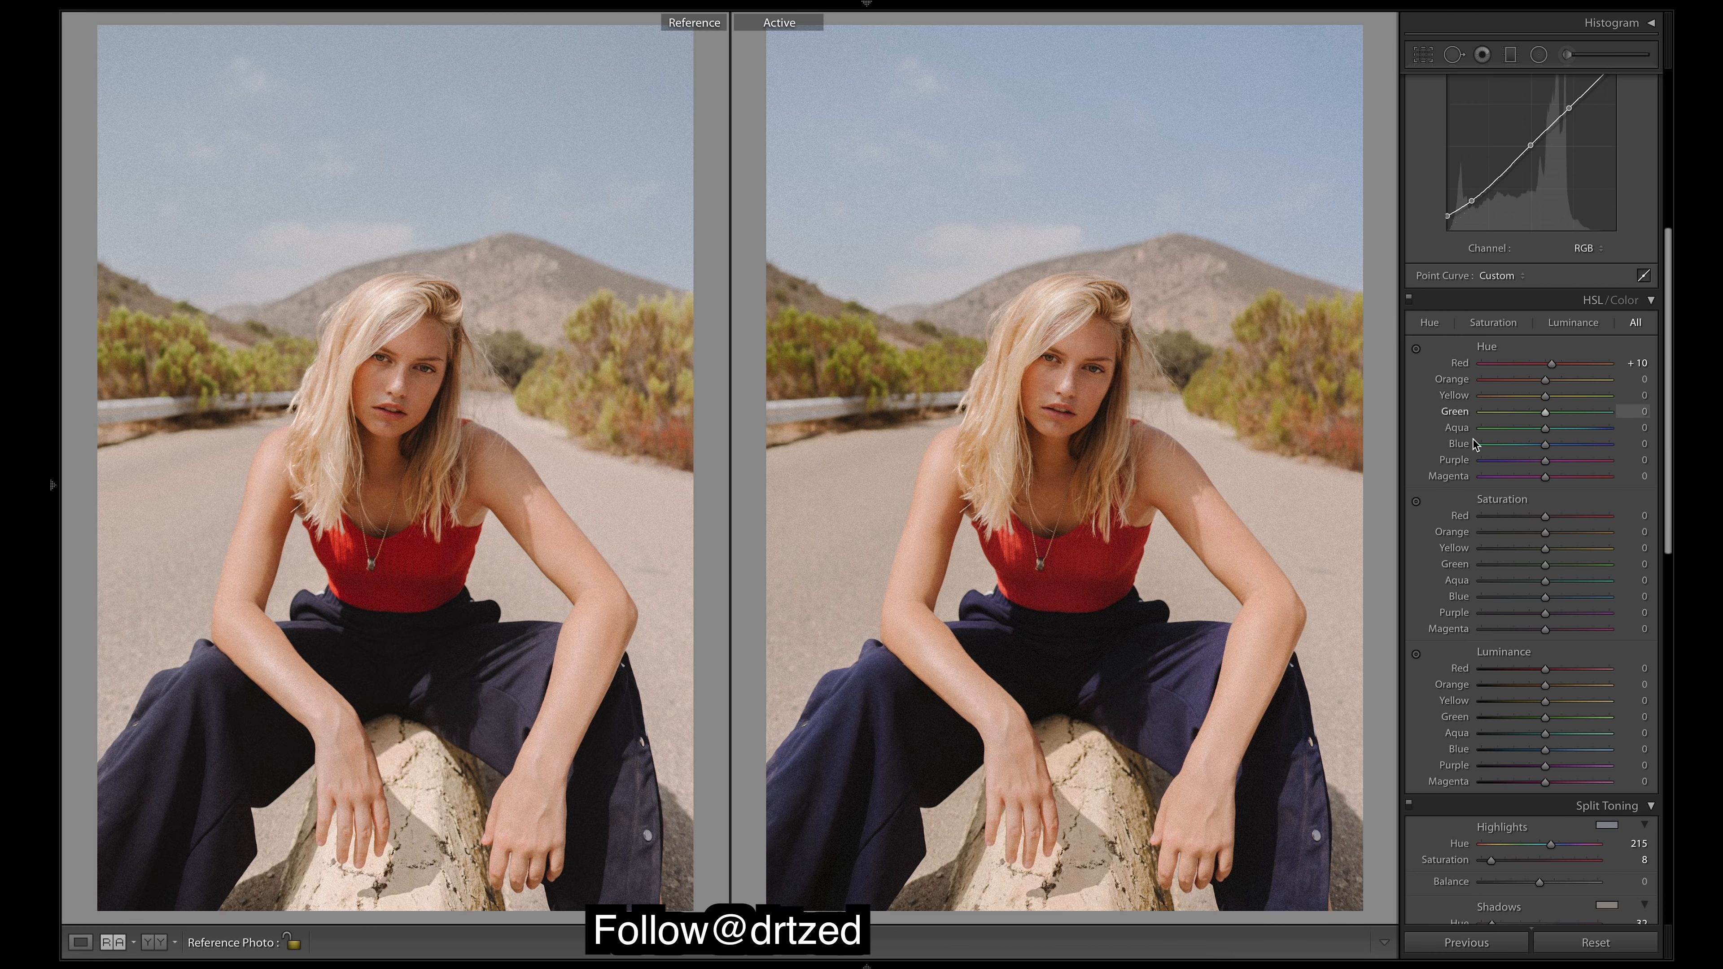
{"action": "left_click_drag", "start_coordinate": [1546, 396], "coordinate": [1544, 400]}
{"action": "left_click_drag", "start_coordinate": [1546, 412], "coordinate": [1471, 414]}
{"action": "left_click_drag", "start_coordinate": [1578, 417], "coordinate": [1545, 436]}
{"action": "left_click_drag", "start_coordinate": [1545, 413], "coordinate": [1558, 410]}
Step: Set saturation to Green −18 and Yellow −4, and luminance to Yellow +62 and Green −20
{"action": "left_click_drag", "start_coordinate": [1545, 565], "coordinate": [1535, 565]}
{"action": "mouse_move", "coordinate": [1587, 699]}
{"action": "left_mouse_down"}
{"action": "mouse_move", "coordinate": [1458, 723]}
{"action": "mouse_move", "coordinate": [1583, 721]}
{"action": "left_mouse_up"}
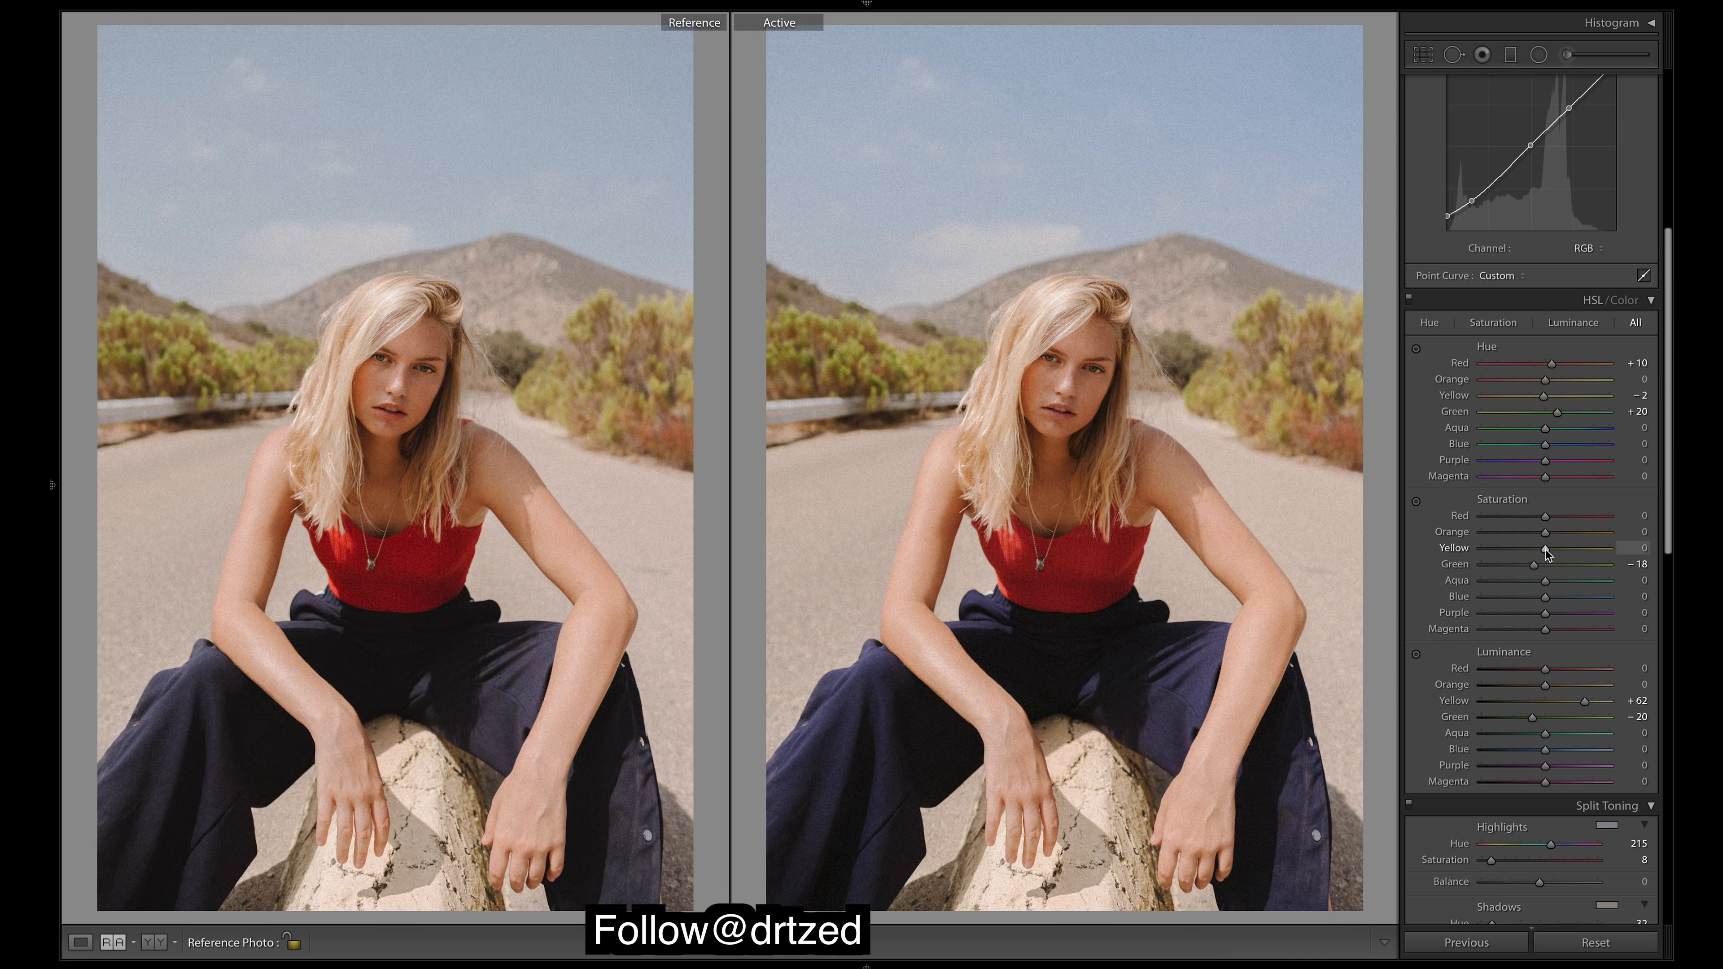
{"action": "left_click_drag", "start_coordinate": [1544, 549], "coordinate": [1543, 548]}
Step: Shift the cool hues to Aqua +5, Blue −5 and Purple +20
{"action": "left_click_drag", "start_coordinate": [1545, 460], "coordinate": [1457, 469]}
{"action": "left_click_drag", "start_coordinate": [1539, 441], "coordinate": [1540, 441]}
Step: Set the HSL saturation to Red +51, Orange −5, Aqua −40 and Blue −33
{"action": "double_click", "coordinate": [1574, 516]}
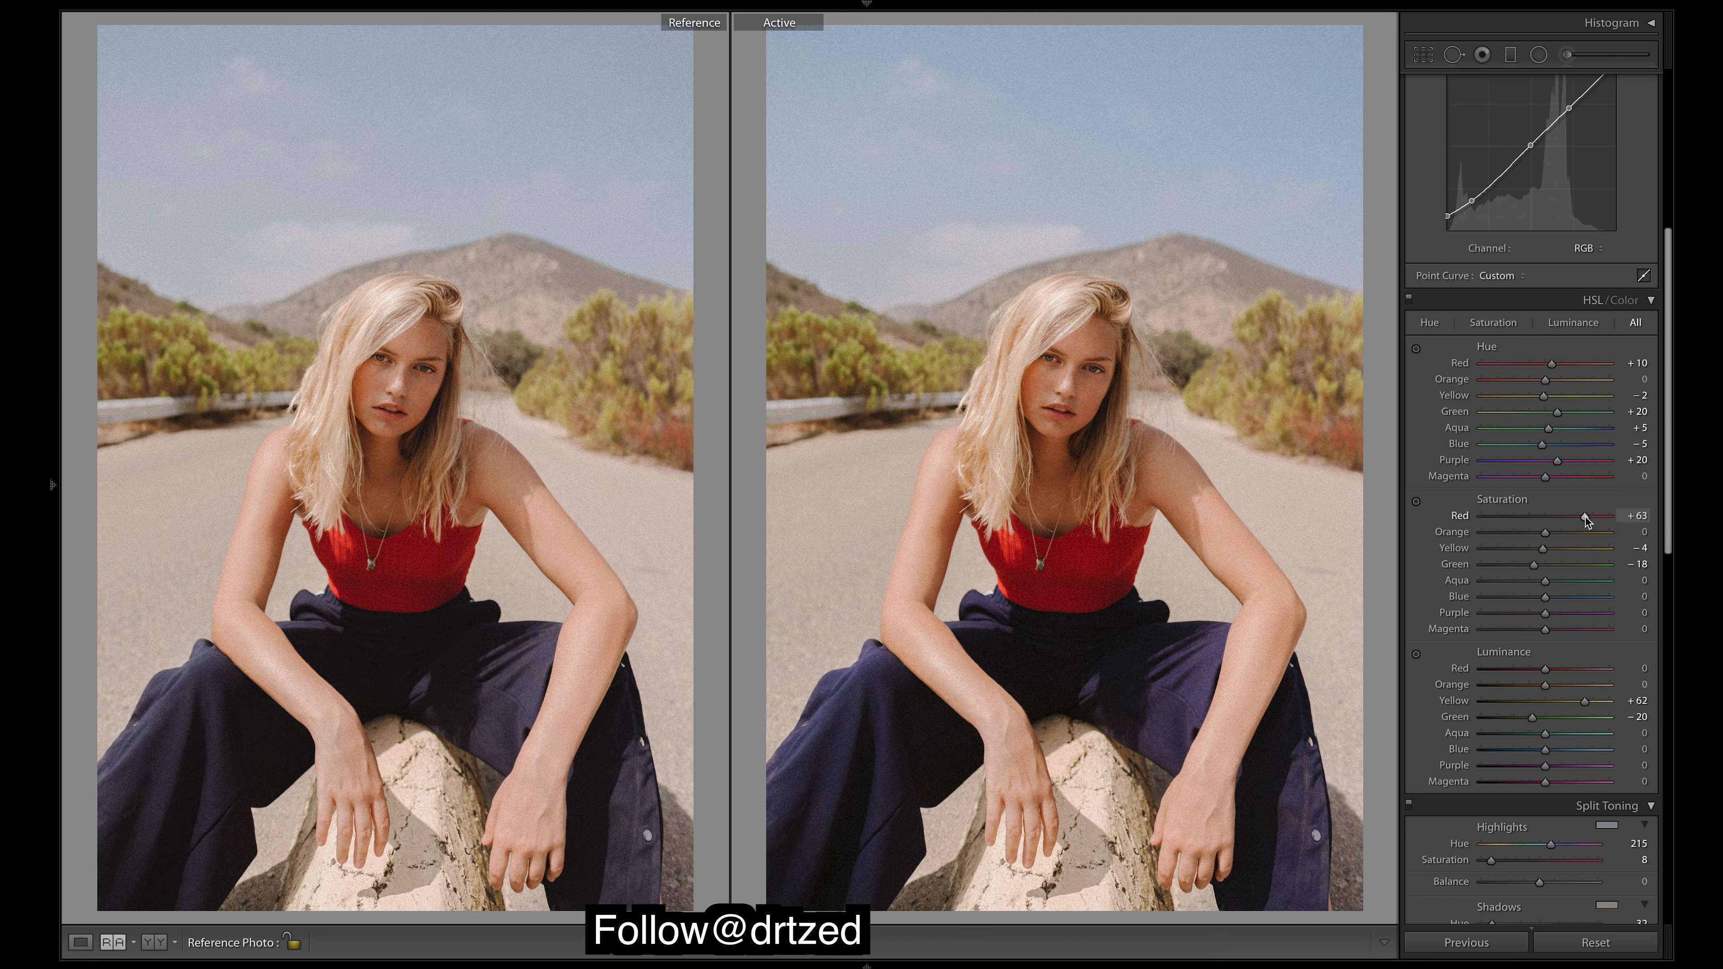
{"action": "left_click_drag", "start_coordinate": [1585, 517], "coordinate": [1583, 517]}
{"action": "mouse_move", "coordinate": [1546, 532]}
{"action": "left_mouse_down"}
{"action": "mouse_move", "coordinate": [1460, 530]}
{"action": "mouse_move", "coordinate": [1578, 532]}
{"action": "mouse_move", "coordinate": [1500, 531]}
{"action": "mouse_move", "coordinate": [1549, 533]}
{"action": "left_mouse_up"}
{"action": "left_click_drag", "start_coordinate": [1545, 583], "coordinate": [1528, 582]}
{"action": "left_click_drag", "start_coordinate": [1544, 598], "coordinate": [1529, 596]}
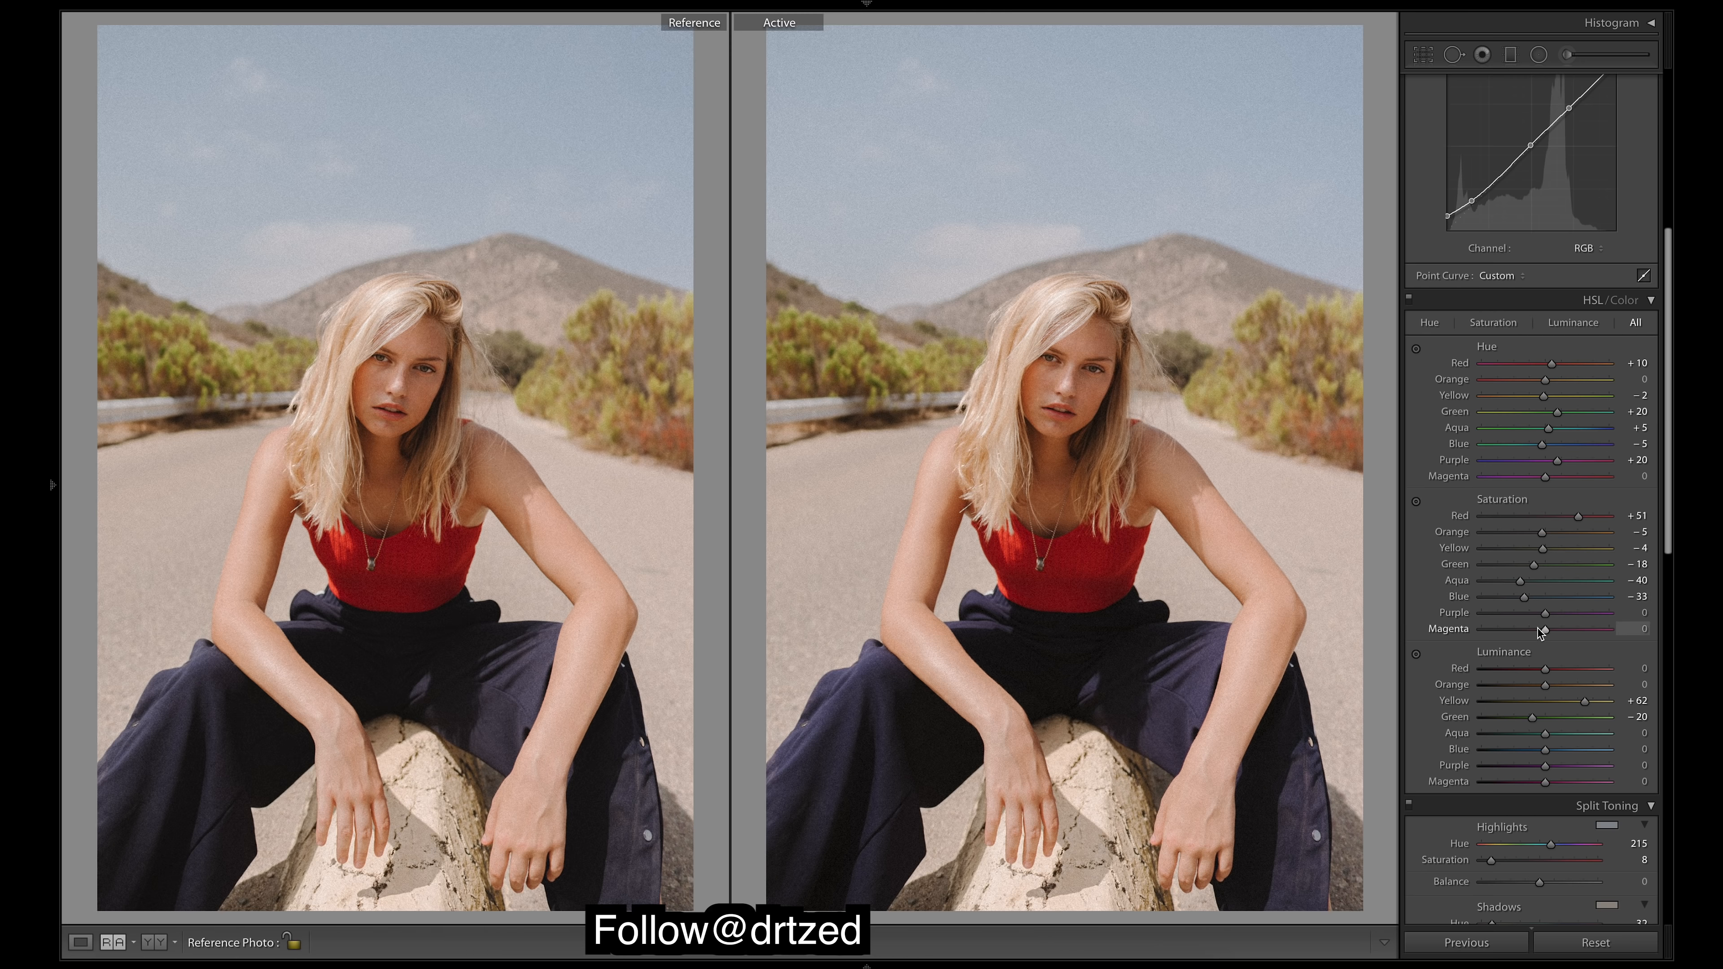
Step: Lower the HSL saturation of Purple to −50 and Magenta to −35
{"action": "mouse_move", "coordinate": [1545, 613]}
{"action": "left_mouse_down"}
{"action": "mouse_move", "coordinate": [1658, 633]}
{"action": "mouse_move", "coordinate": [1479, 626]}
{"action": "mouse_move", "coordinate": [1519, 629]}
{"action": "left_mouse_up"}
{"action": "left_click_drag", "start_coordinate": [1513, 628], "coordinate": [1515, 629]}
{"action": "left_click_drag", "start_coordinate": [1546, 630], "coordinate": [1486, 640]}
{"action": "left_click_drag", "start_coordinate": [1532, 639], "coordinate": [1524, 638]}
Step: Set the HSL luminance to Red −5, Aqua +9, Blue −10, Purple +30 and Magenta +10
{"action": "mouse_move", "coordinate": [1546, 669]}
{"action": "left_mouse_down"}
{"action": "mouse_move", "coordinate": [1497, 666]}
{"action": "mouse_move", "coordinate": [1604, 679]}
{"action": "mouse_move", "coordinate": [1527, 662]}
{"action": "left_mouse_up"}
{"action": "left_click_drag", "start_coordinate": [1537, 671], "coordinate": [1535, 670]}
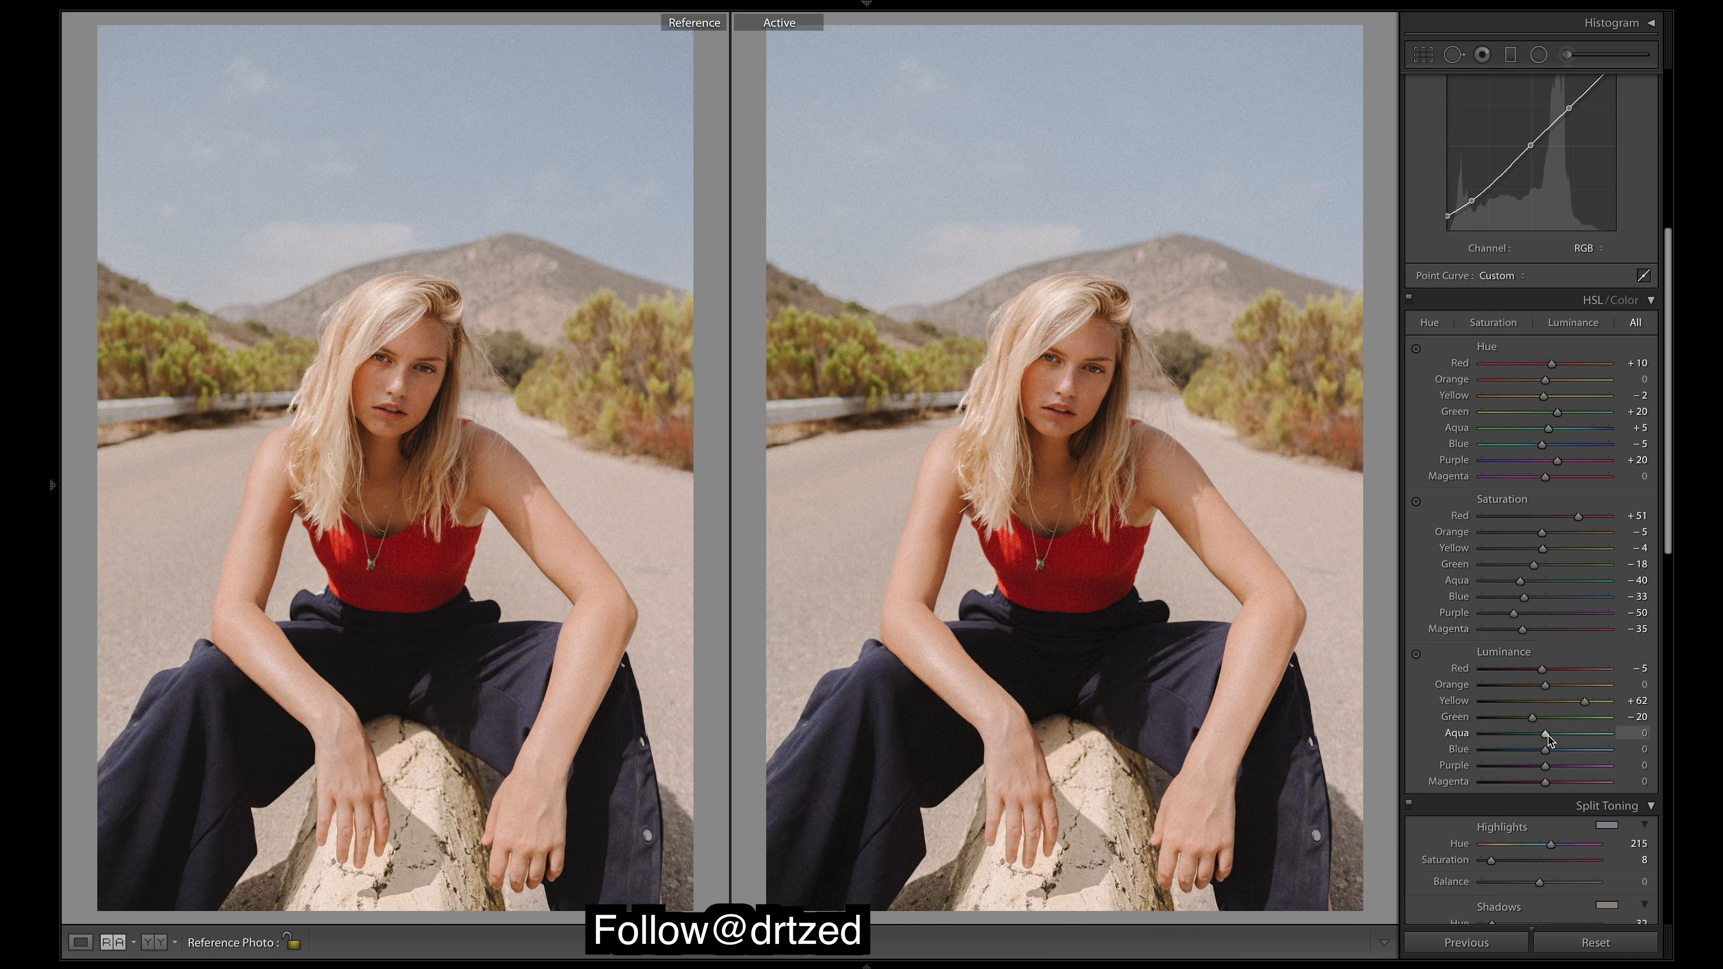
{"action": "left_click_drag", "start_coordinate": [1554, 736], "coordinate": [1279, 752]}
{"action": "left_click_drag", "start_coordinate": [1362, 705], "coordinate": [1527, 747]}
{"action": "left_click_drag", "start_coordinate": [1539, 747], "coordinate": [1540, 750]}
{"action": "mouse_move", "coordinate": [1544, 768]}
{"action": "left_mouse_down"}
{"action": "mouse_move", "coordinate": [1510, 774]}
{"action": "mouse_move", "coordinate": [1574, 772]}
{"action": "mouse_move", "coordinate": [1497, 776]}
{"action": "mouse_move", "coordinate": [1594, 773]}
{"action": "mouse_move", "coordinate": [1517, 778]}
{"action": "left_mouse_up"}
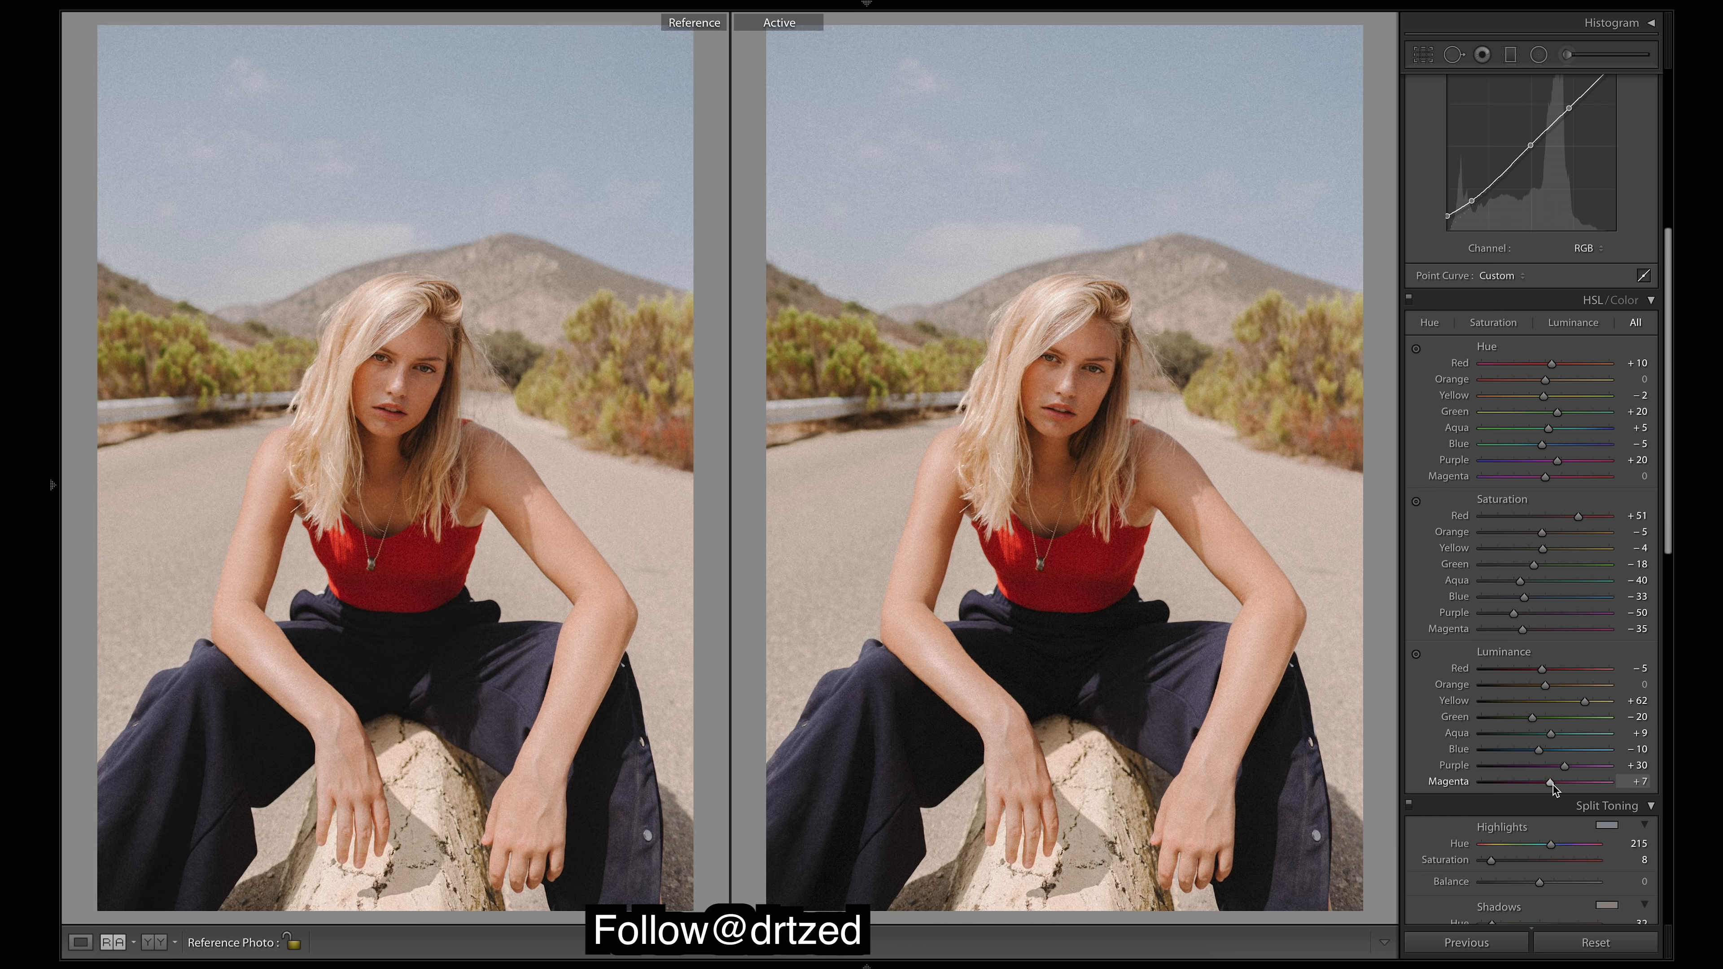
{"action": "left_click_drag", "start_coordinate": [1554, 786], "coordinate": [1553, 785]}
Step: Review all the develop settings from grain up to the basic adjustments, including the Red channel curve, and return to the RGB curve
{"action": "scroll", "coordinate": [1674, 551], "scroll_direction": "down", "scroll_amount": 10}
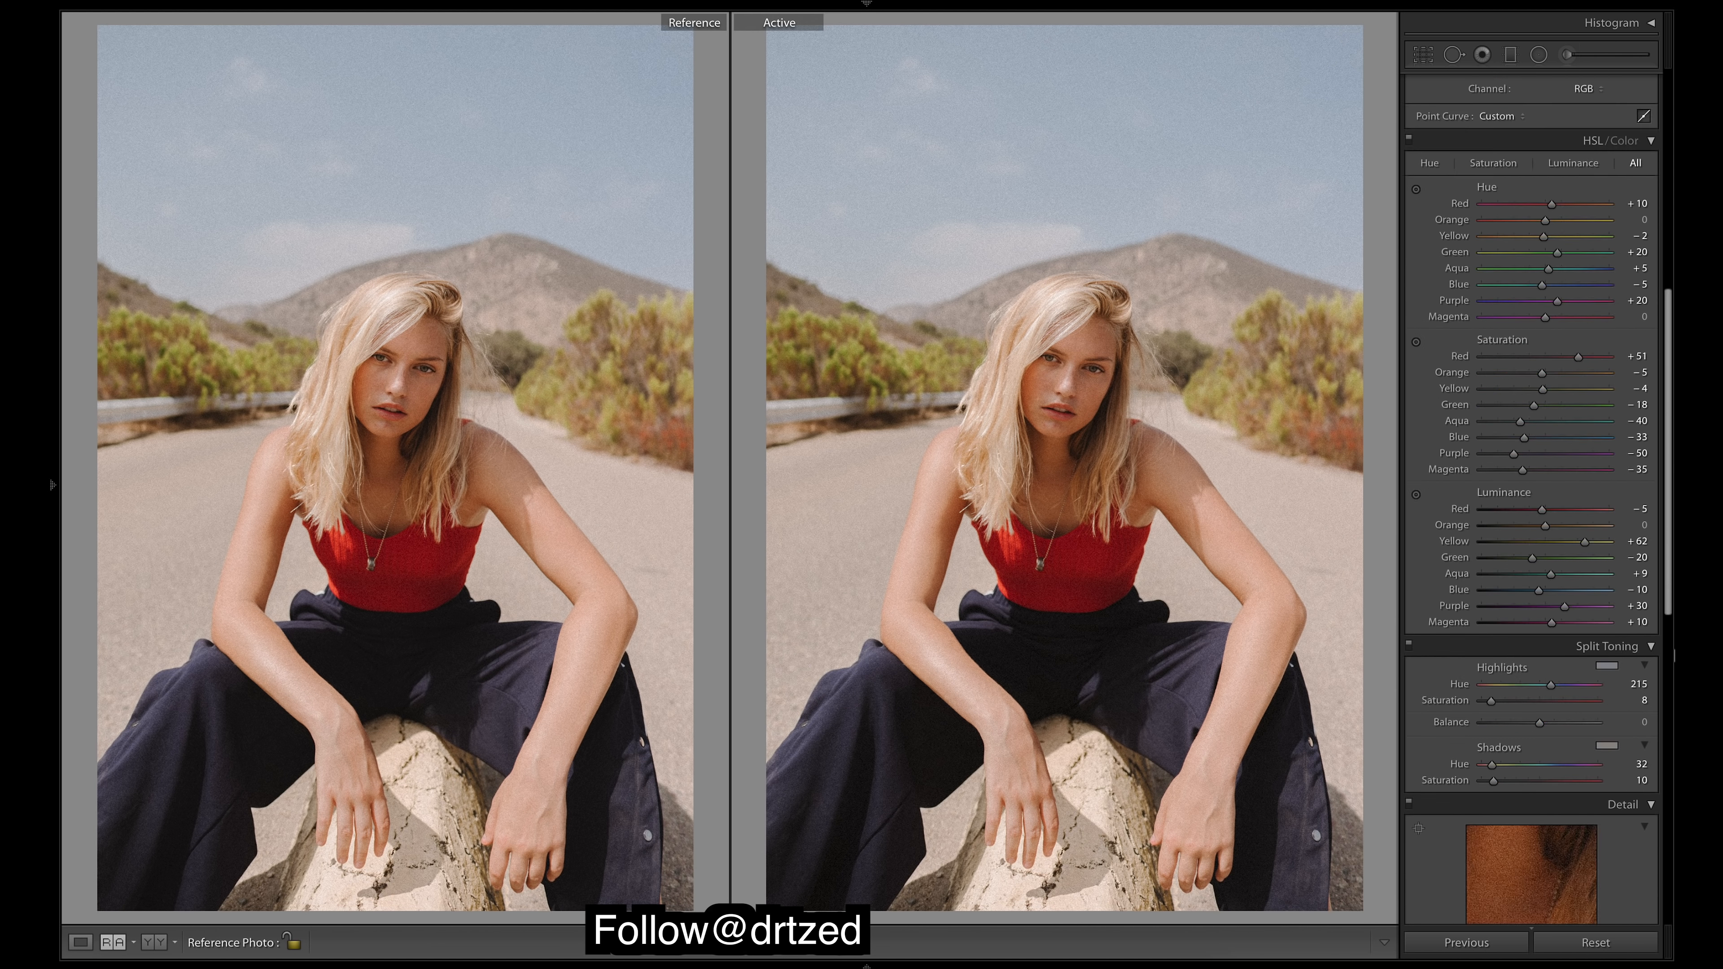
{"action": "scroll", "coordinate": [1531, 502], "scroll_direction": "down", "scroll_amount": 6}
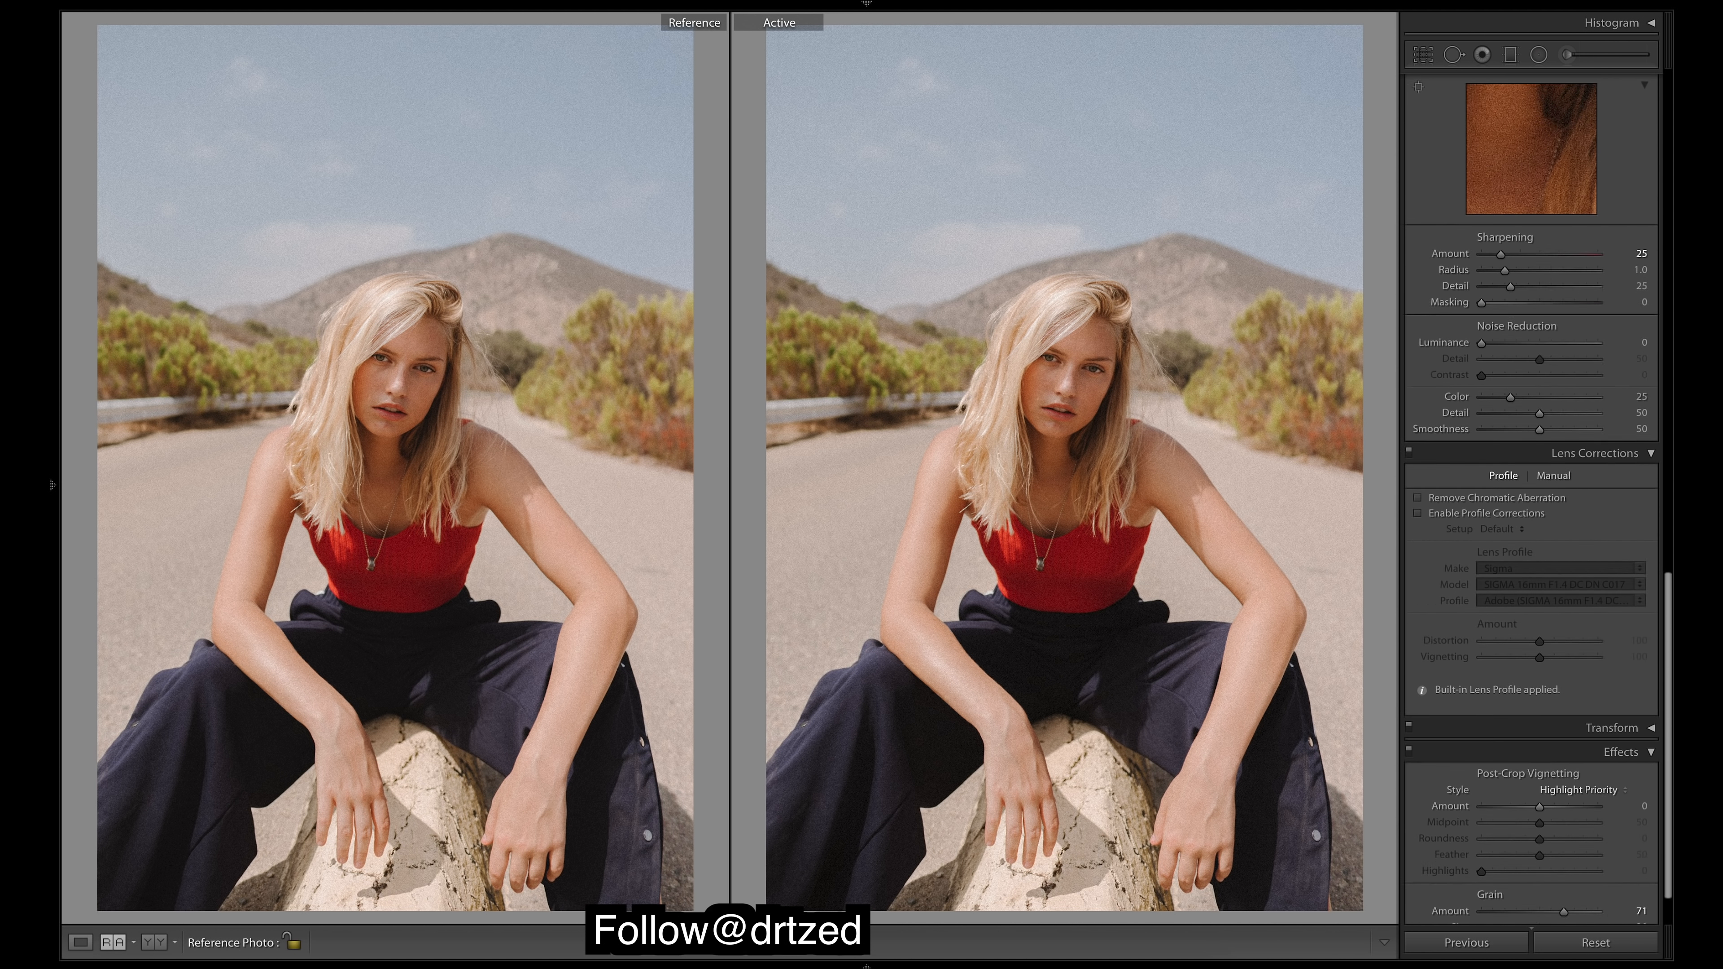
{"action": "scroll", "coordinate": [1627, 421], "scroll_direction": "up", "scroll_amount": 15}
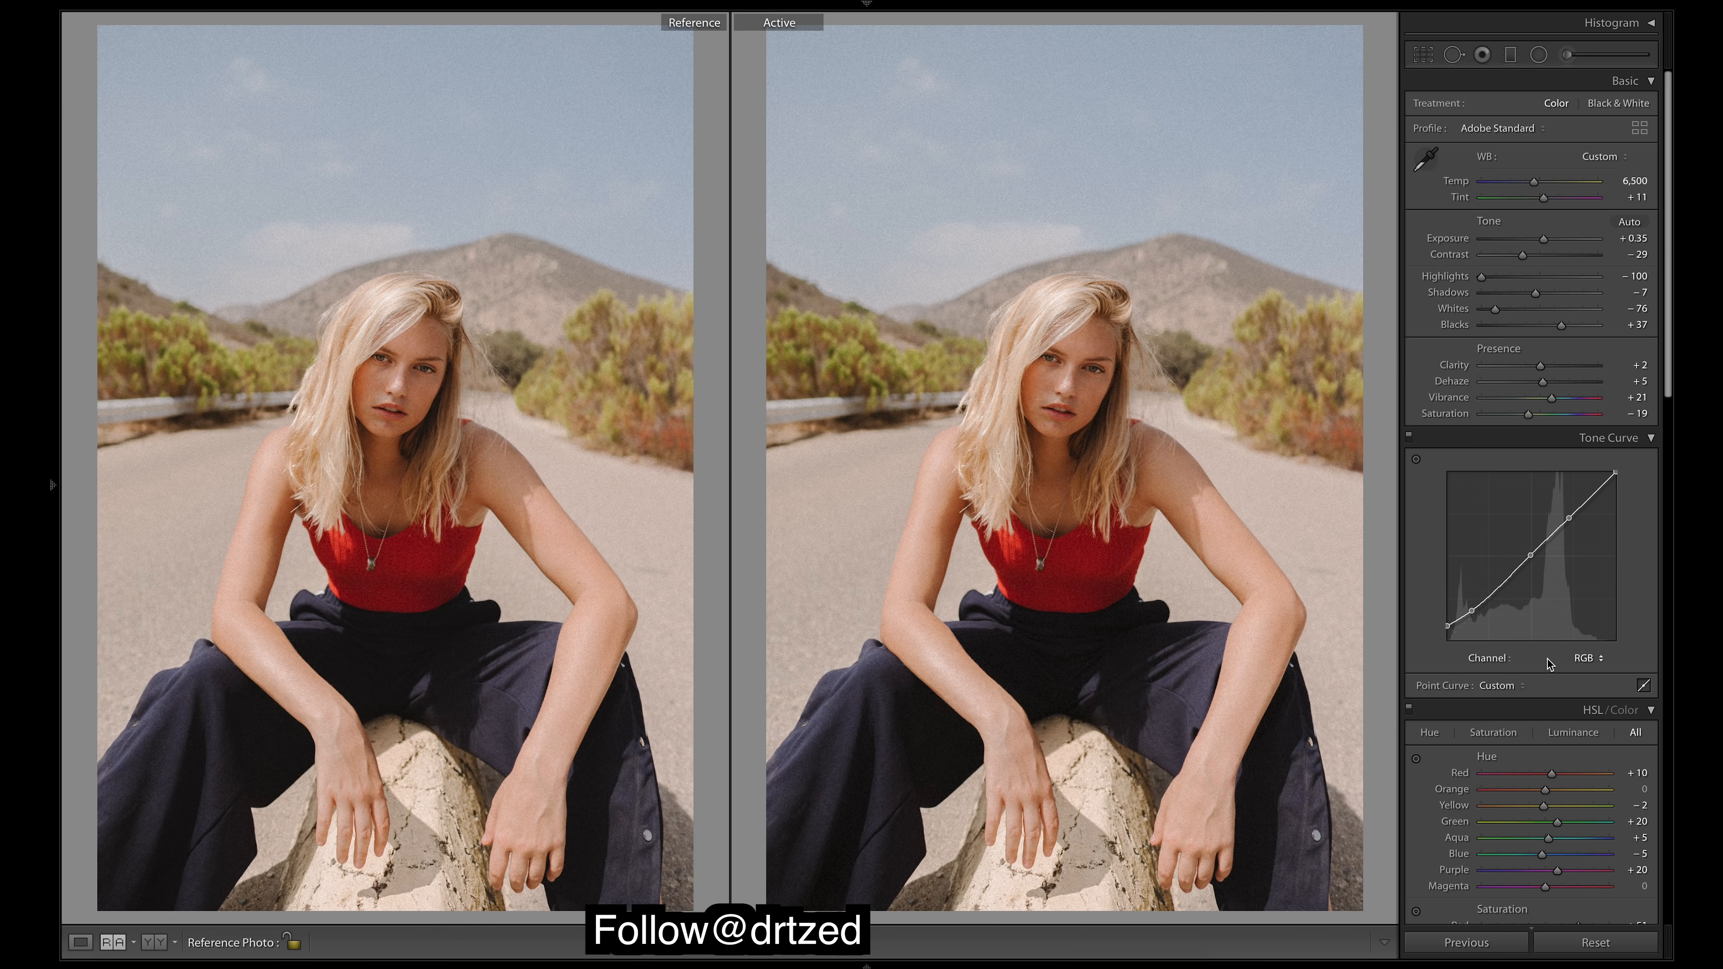
{"action": "left_click", "coordinate": [1607, 662]}
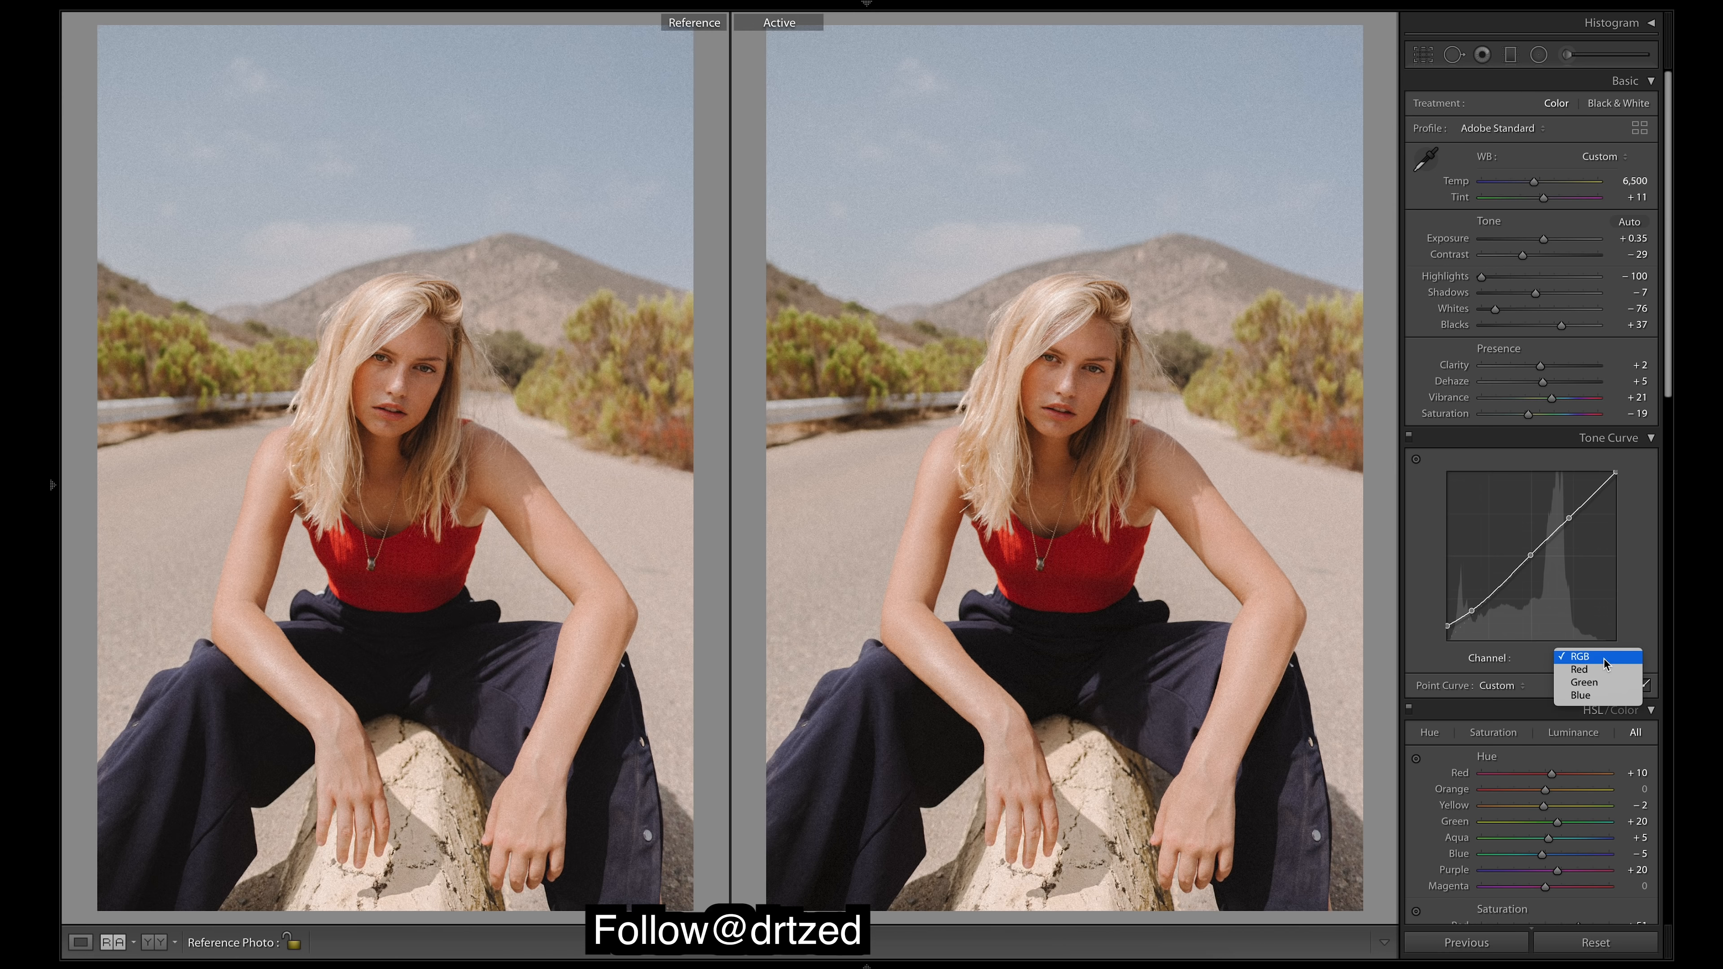
{"action": "left_click", "coordinate": [1582, 671]}
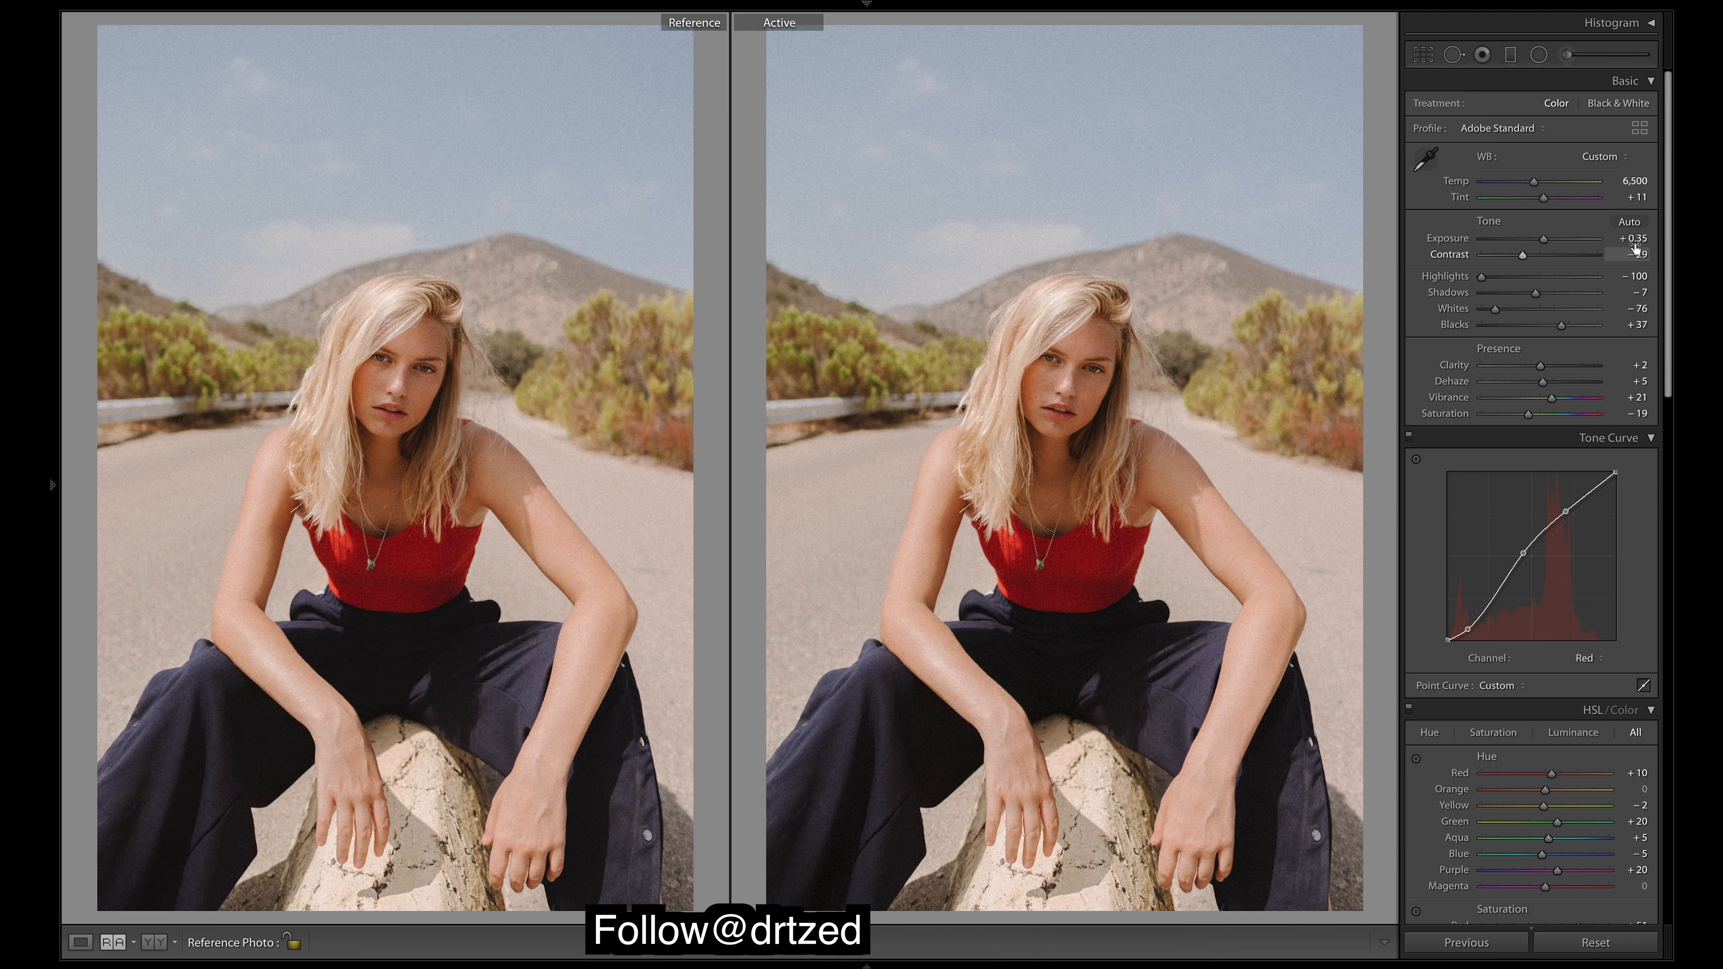
{"action": "scroll", "coordinate": [1490, 750], "scroll_direction": "down", "scroll_amount": 4}
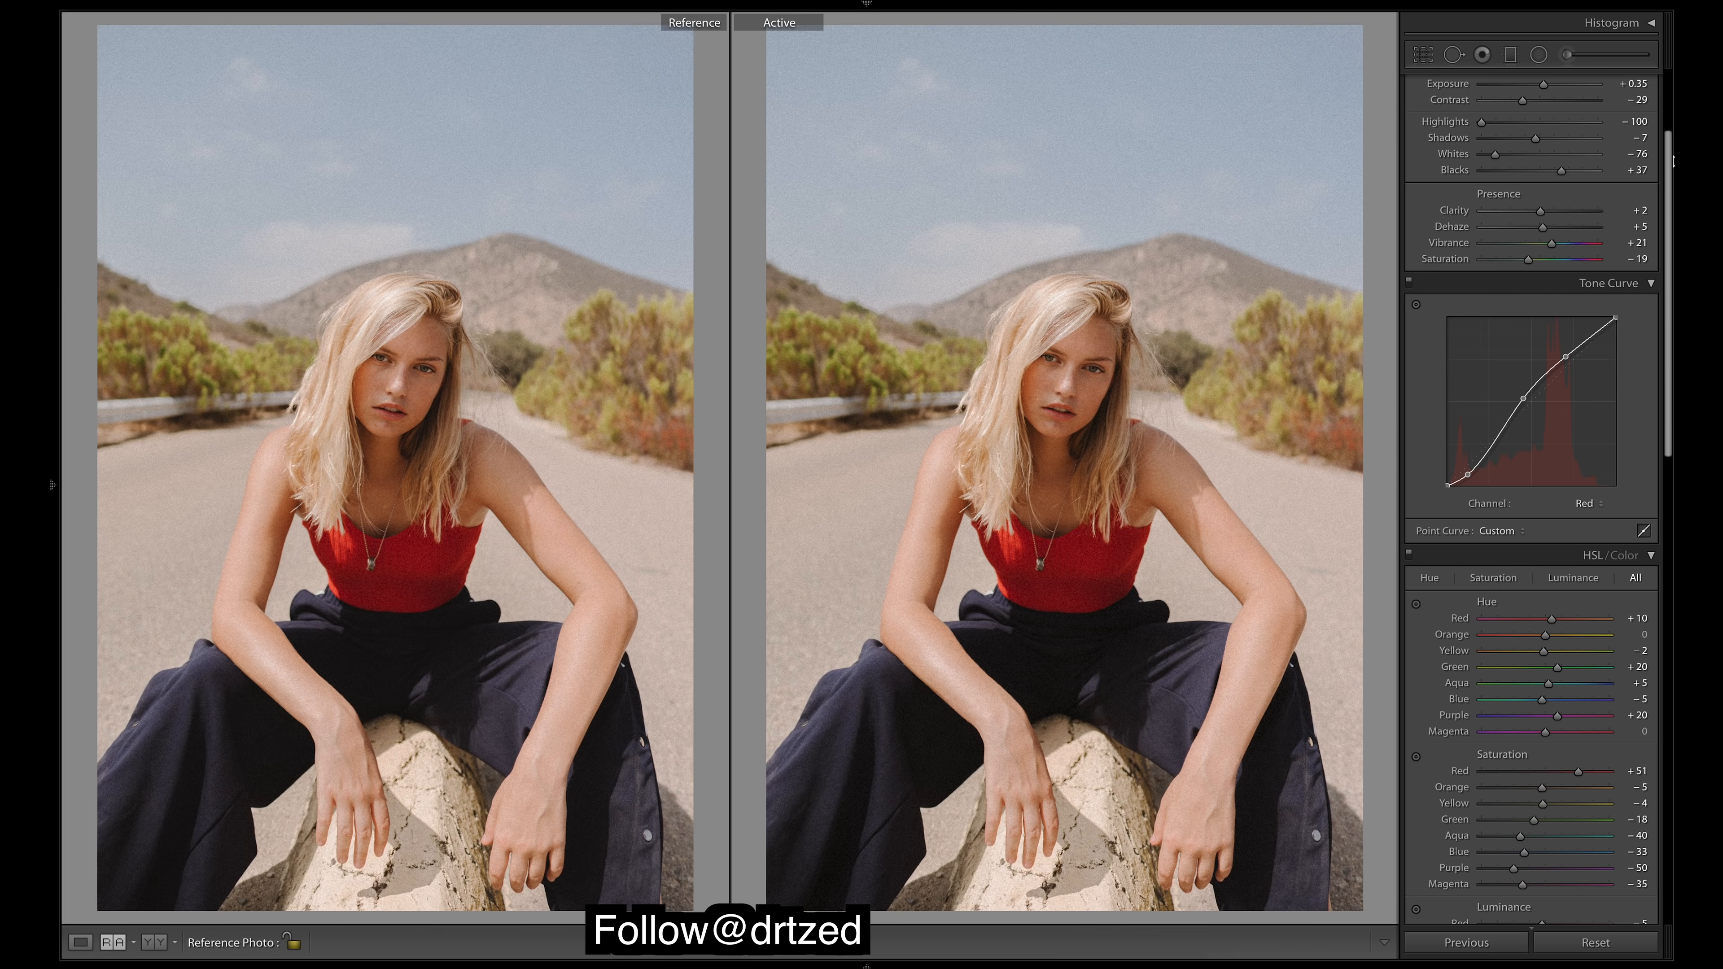
{"action": "scroll", "coordinate": [1478, 464], "scroll_direction": "up", "scroll_amount": 1}
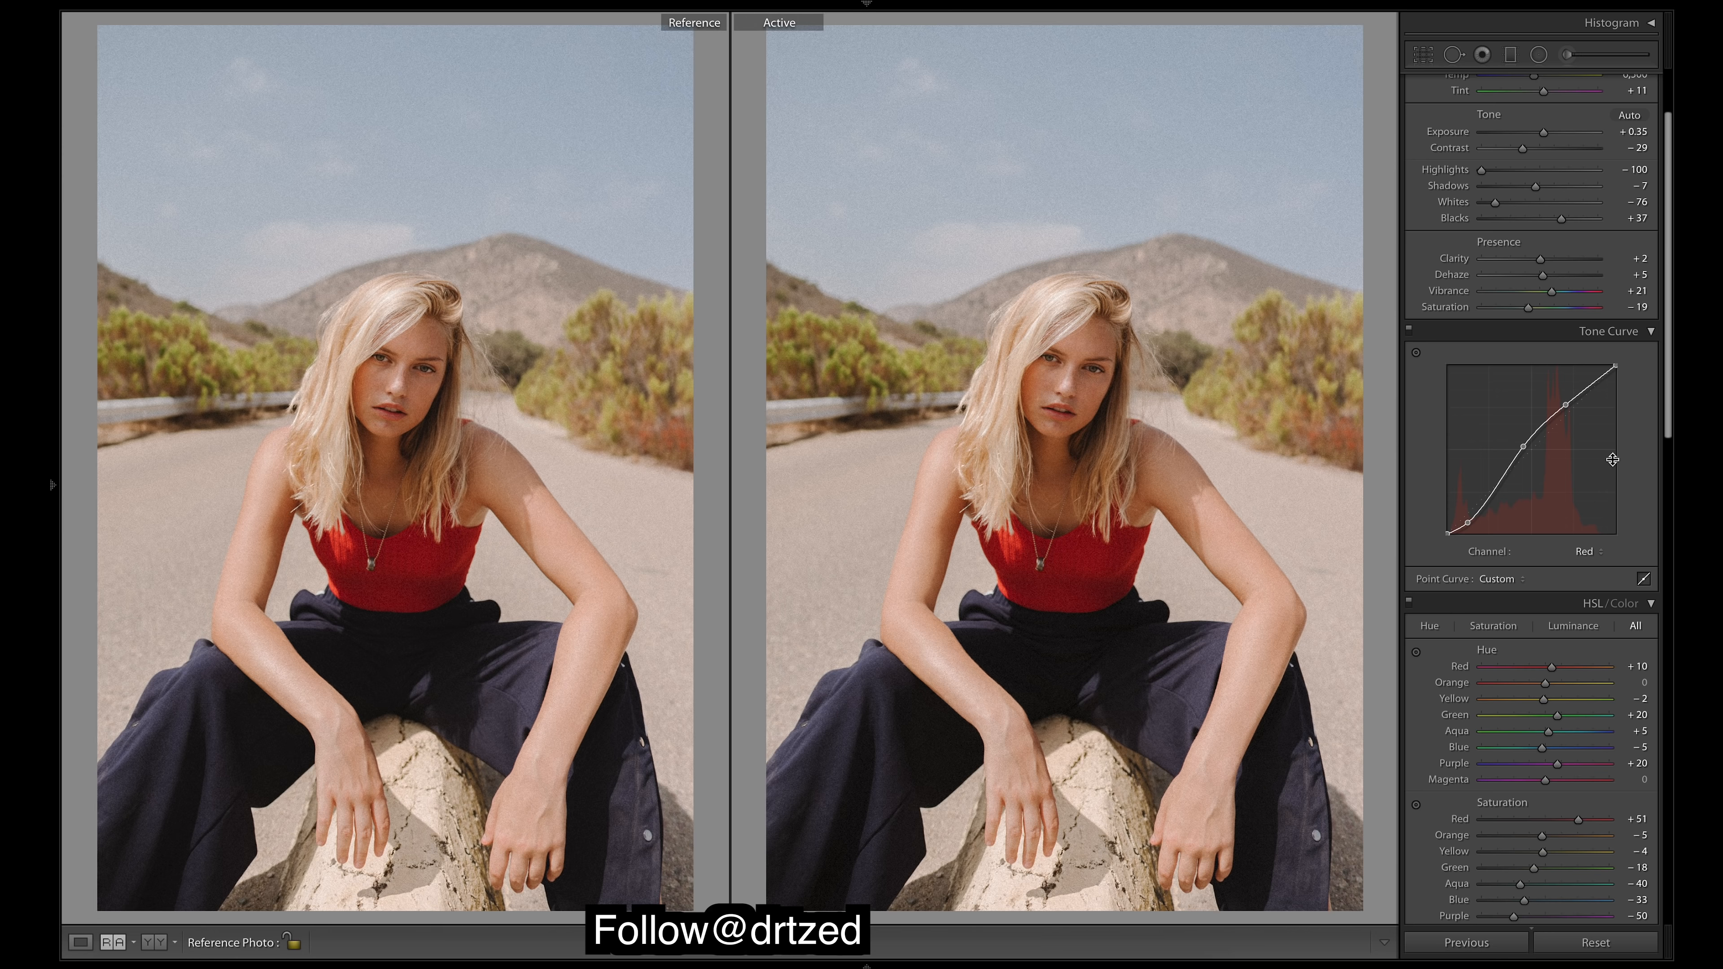
{"action": "mouse_move", "coordinate": [1669, 168]}
{"action": "left_mouse_down"}
{"action": "mouse_move", "coordinate": [1664, 109]}
{"action": "mouse_move", "coordinate": [1668, 204]}
{"action": "mouse_move", "coordinate": [1668, 142]}
{"action": "left_mouse_up"}
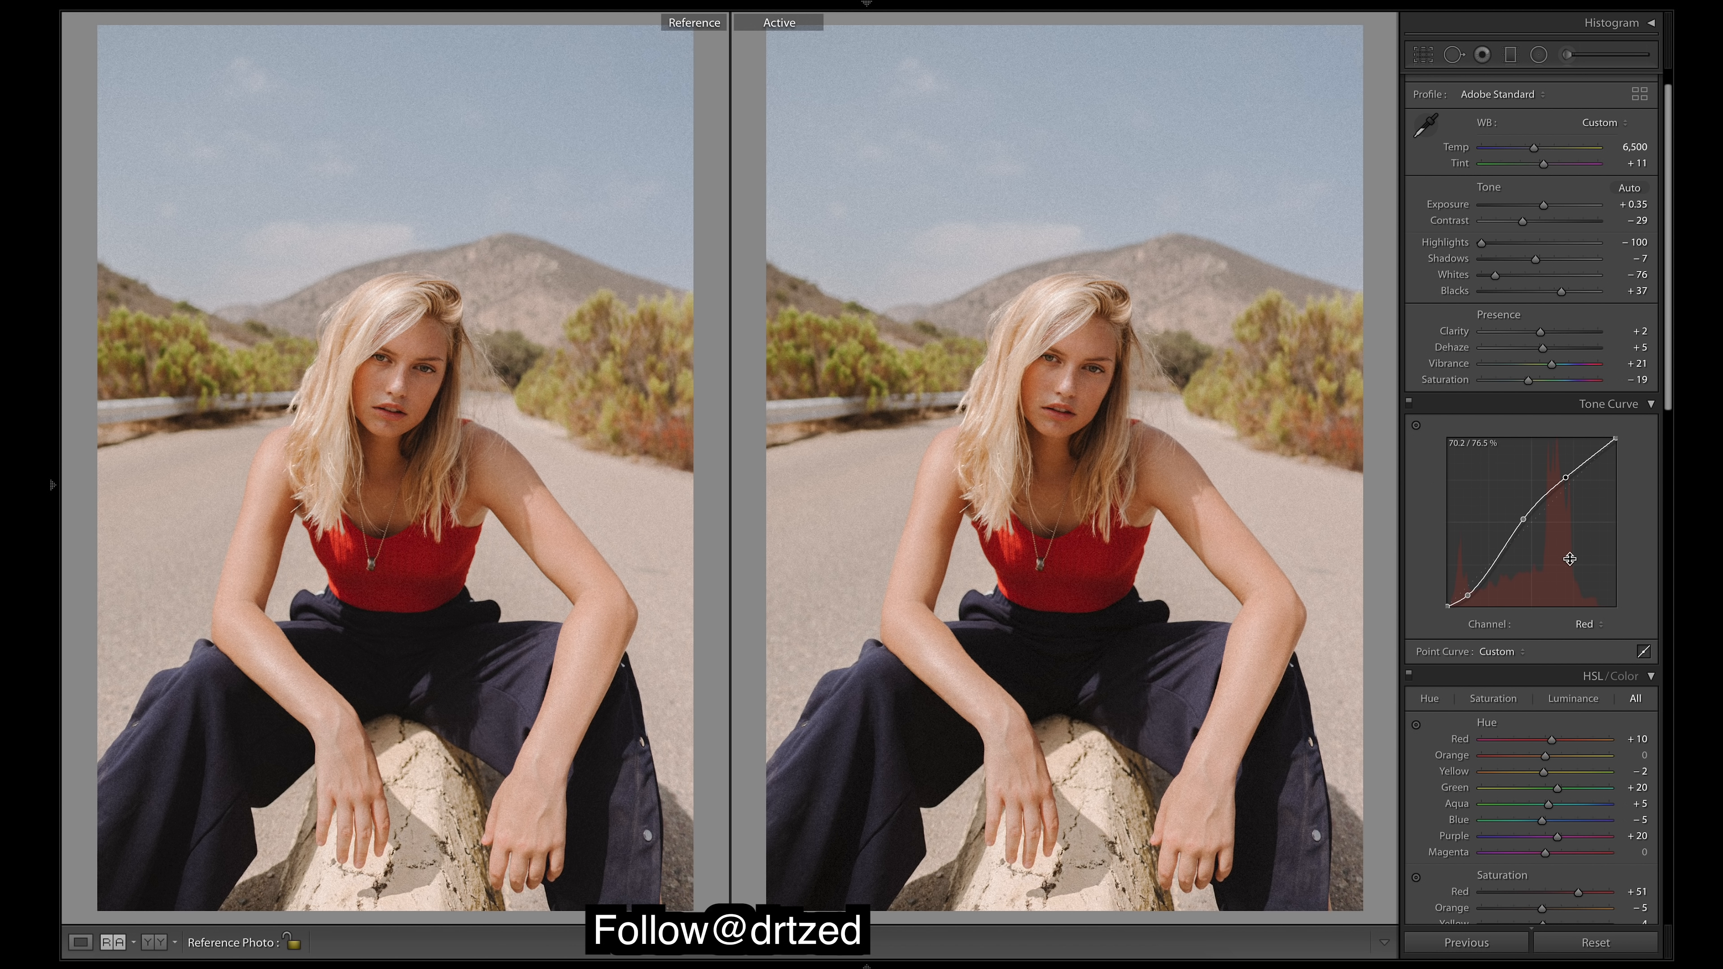
{"action": "left_click", "coordinate": [1599, 625]}
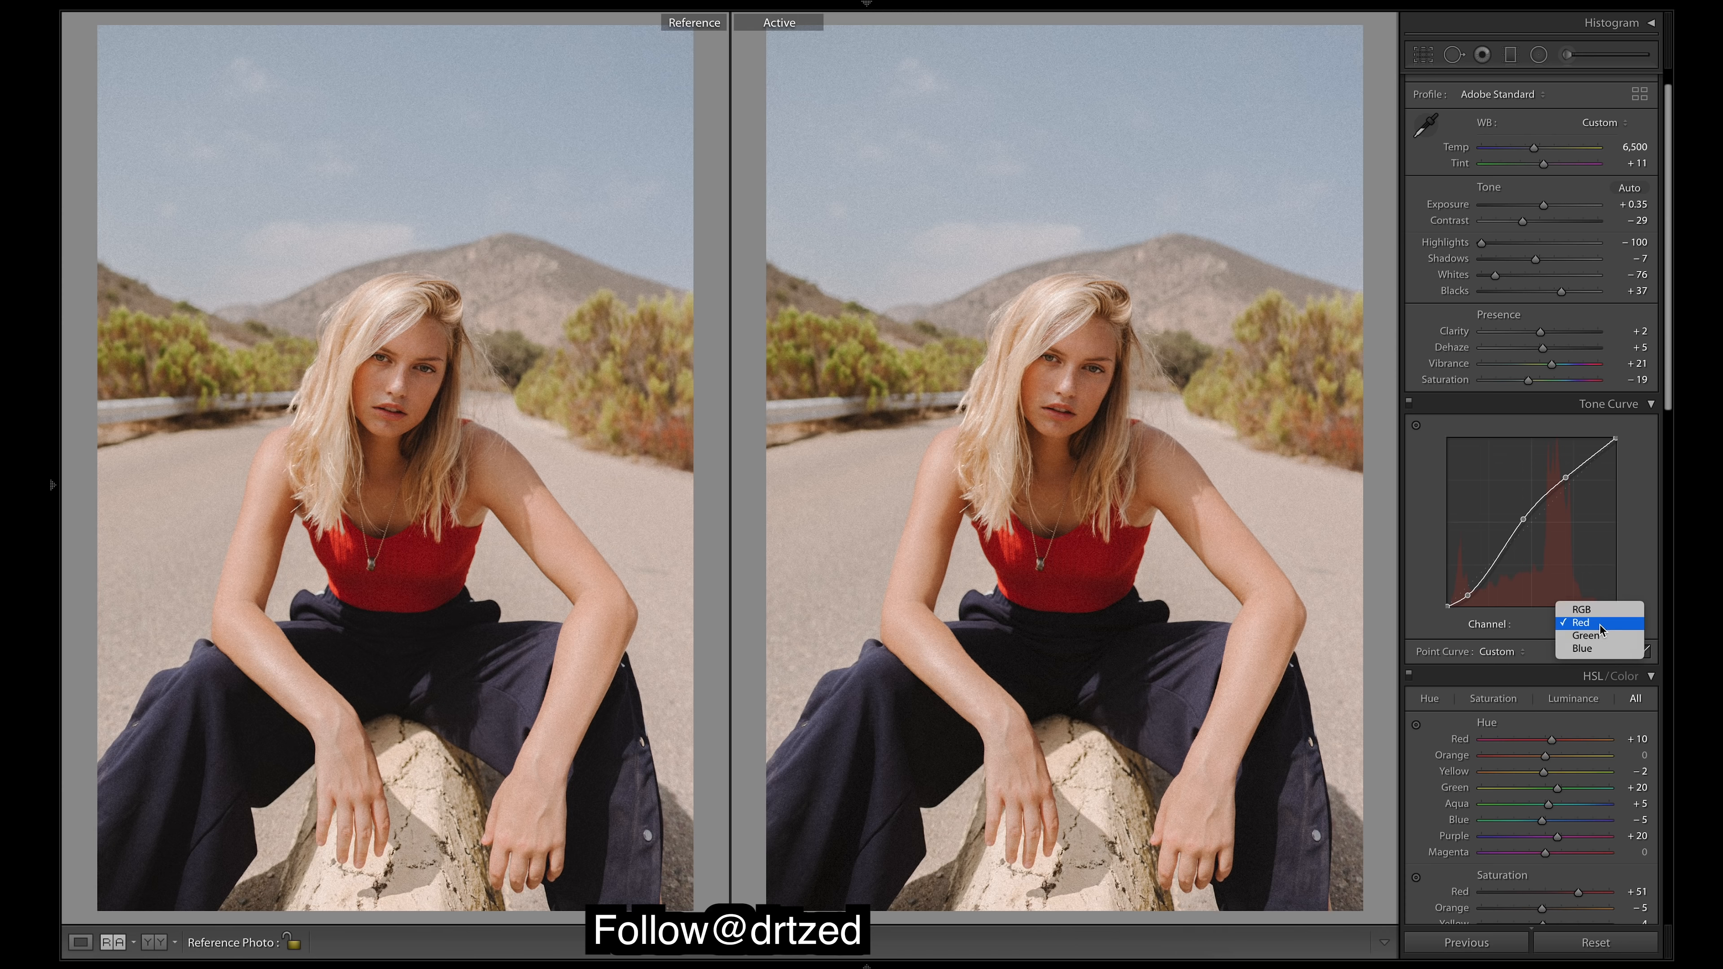
{"action": "left_click", "coordinate": [1584, 611]}
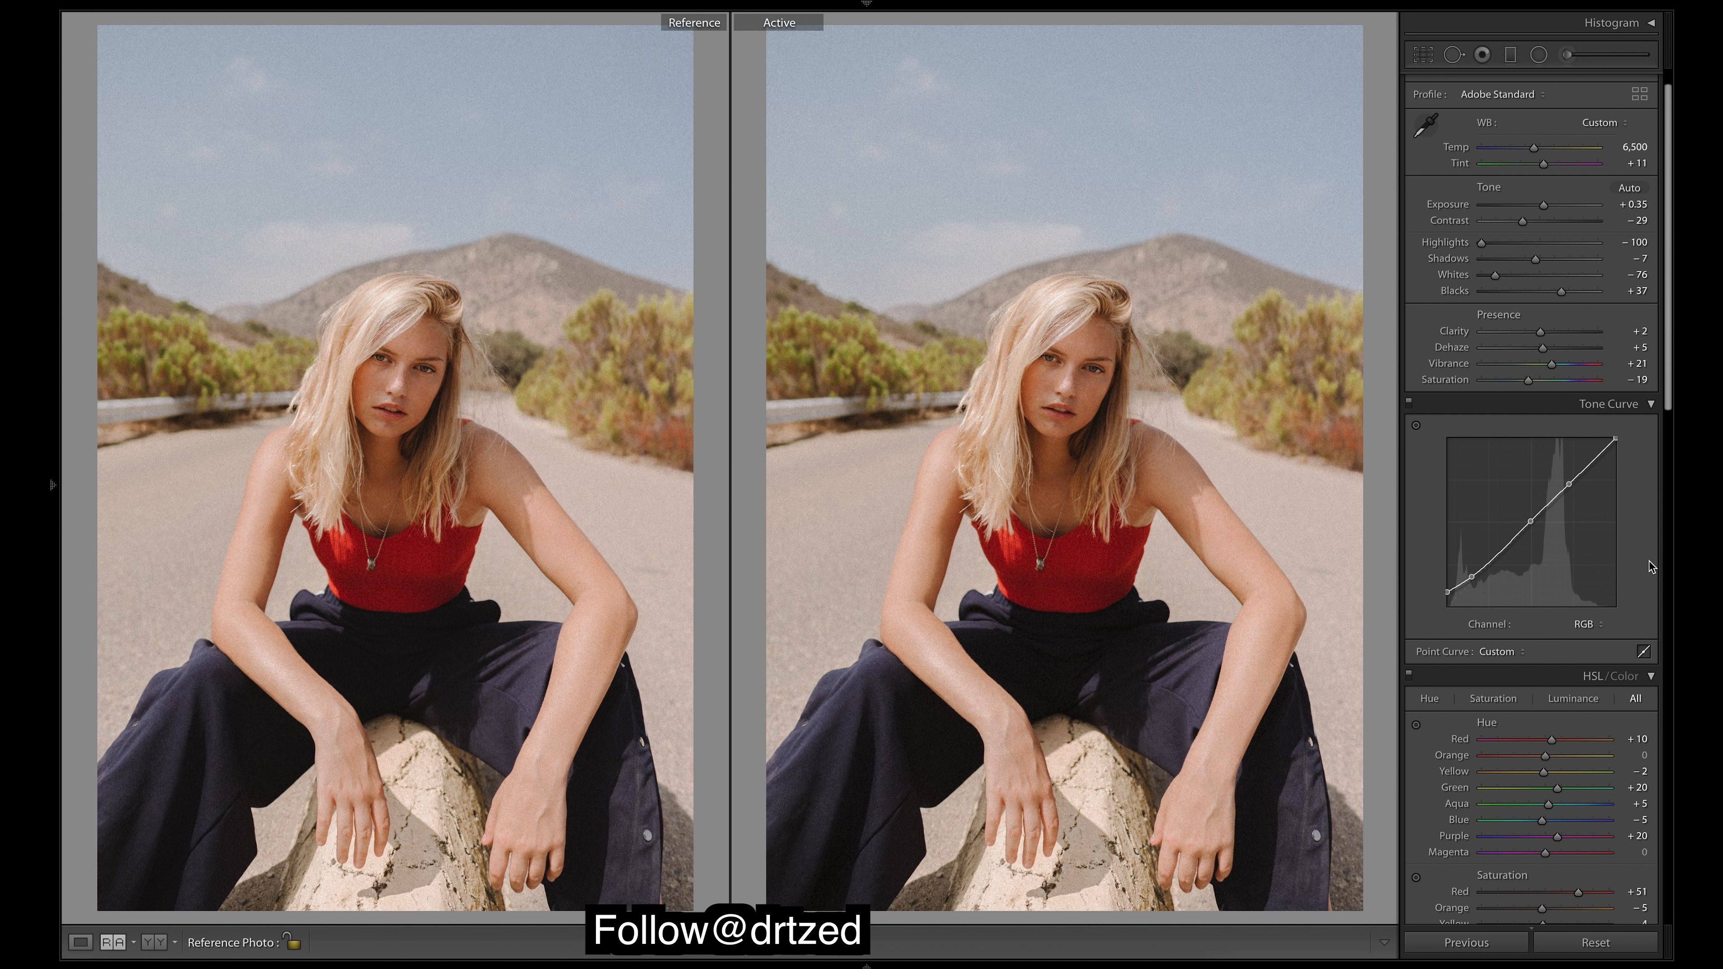